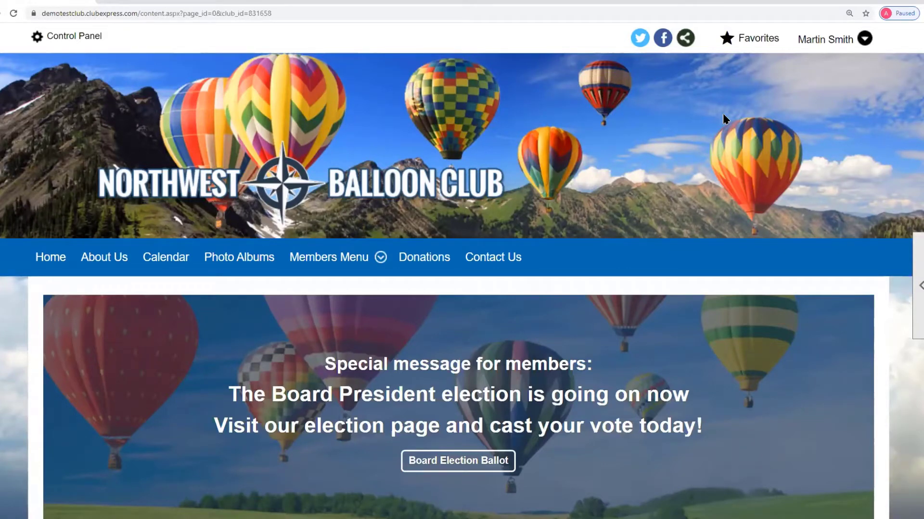
Open the Custom Page Manager from the website section of the Control Panel.
left_click(810, 43)
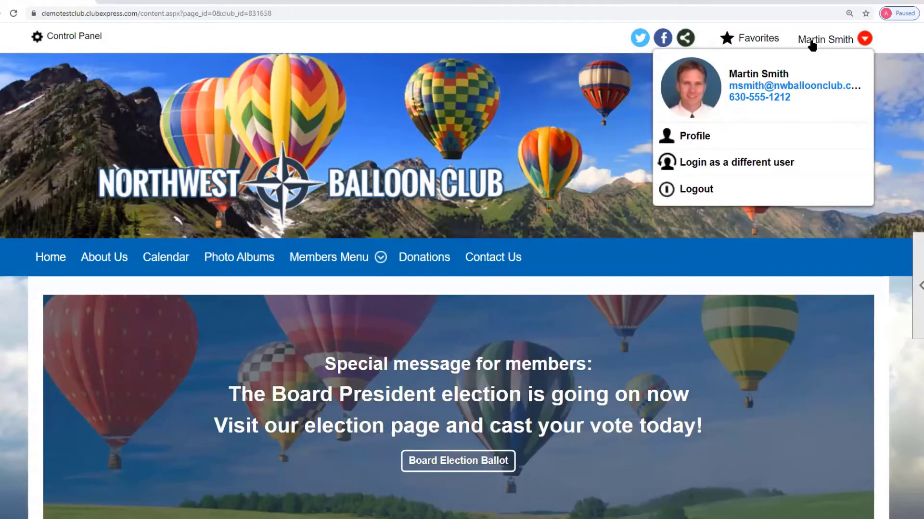
left_click(82, 39)
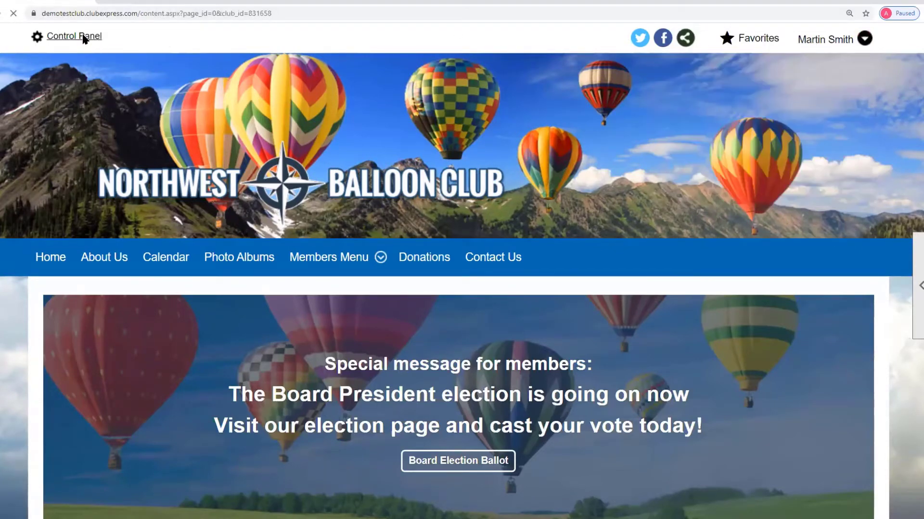
scroll(610, 223, "down", 5)
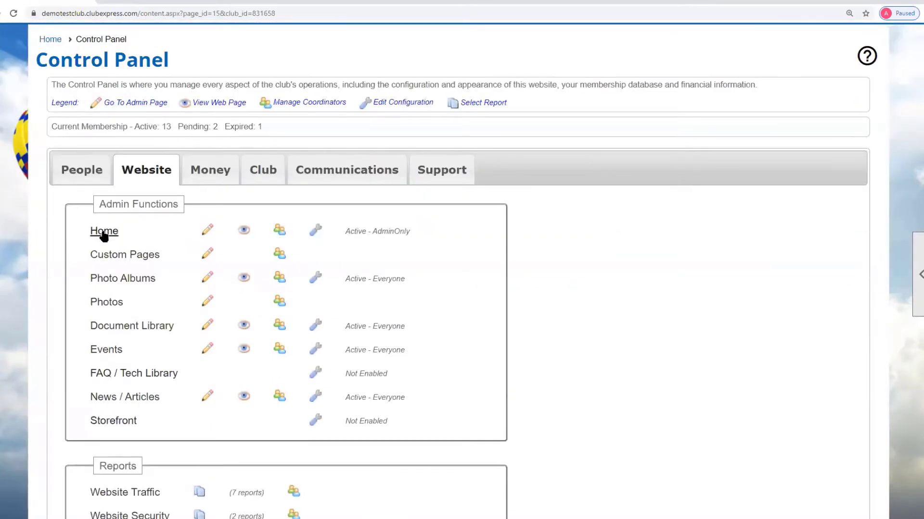
left_click(142, 259)
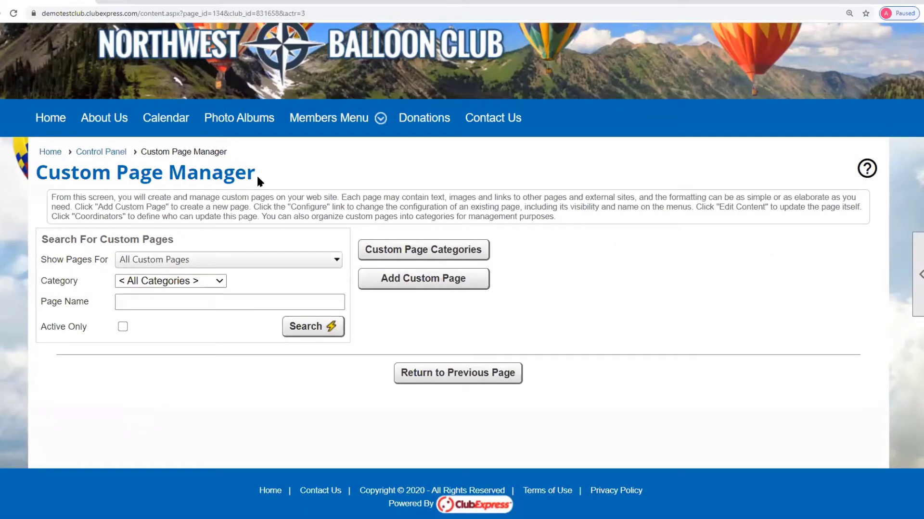
Look over the Show Pages For and Category filter options and search for all custom pages in all categories.
left_click(173, 264)
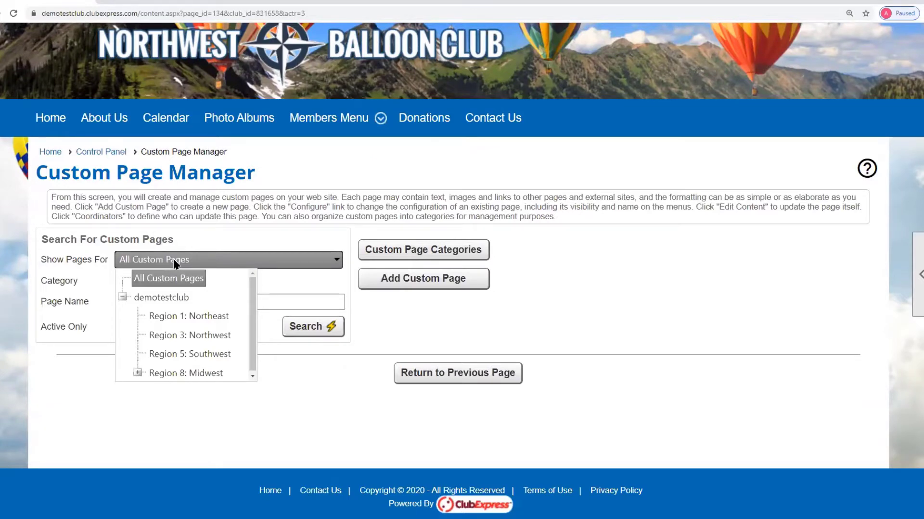
left_click(284, 228)
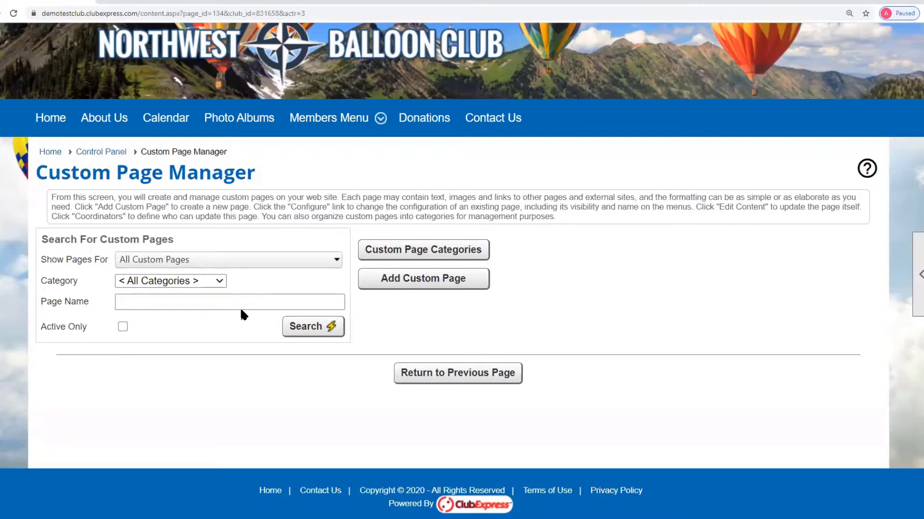
left_click(221, 281)
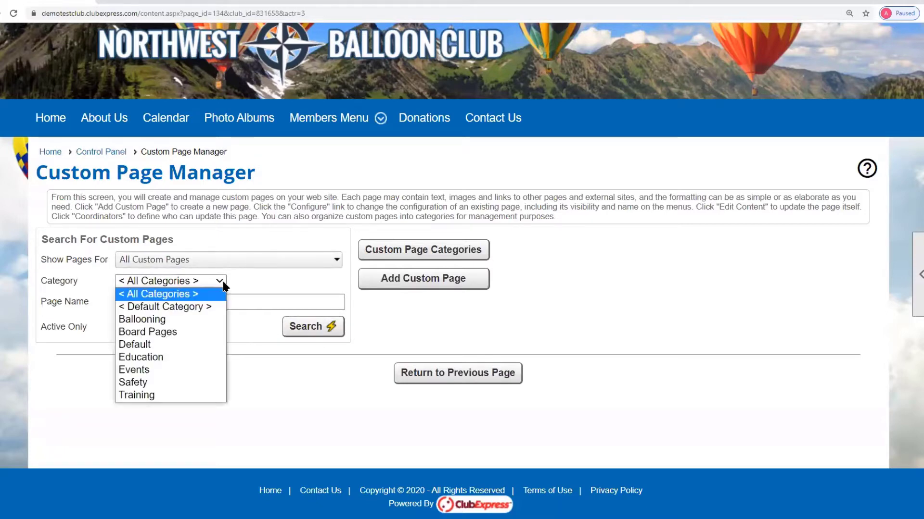
left_click(223, 284)
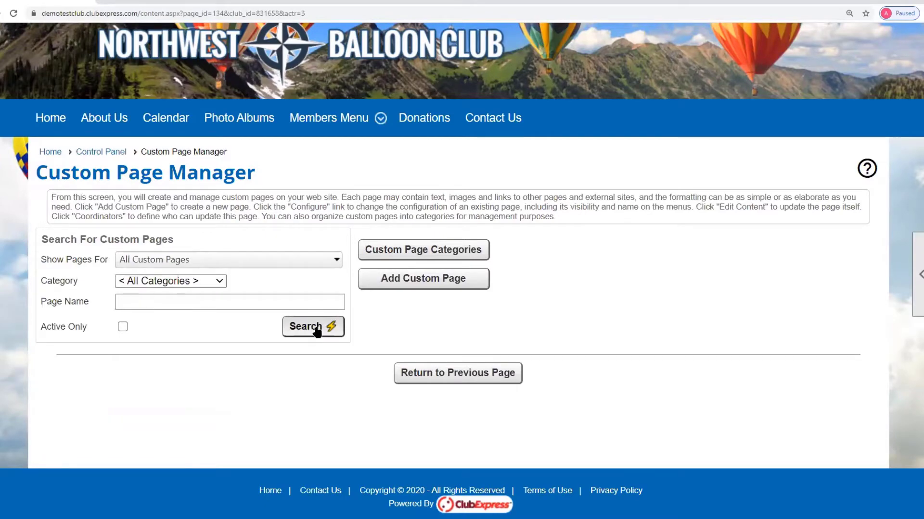
left_click(316, 328)
scroll(641, 333, "down", 4)
scroll(641, 333, "down", 1)
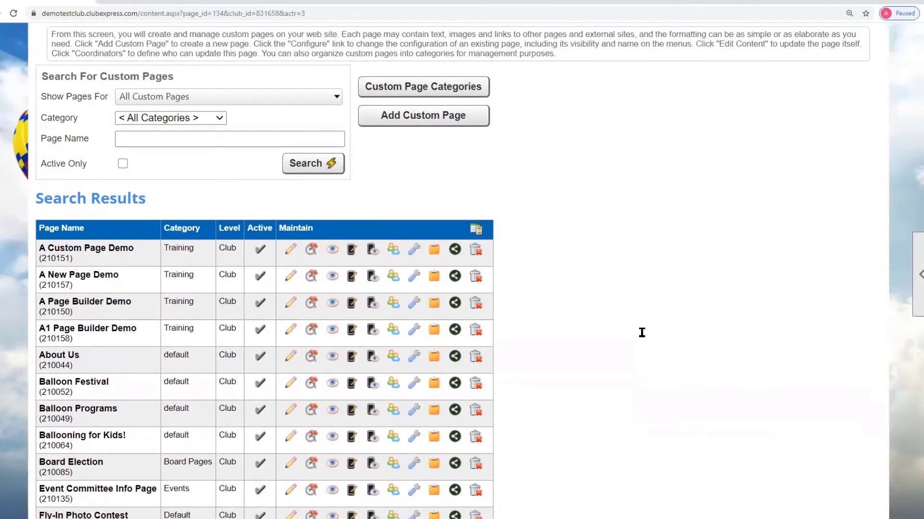
Add a custom page category named Fundraising and save it.
scroll(641, 331, "up", 3)
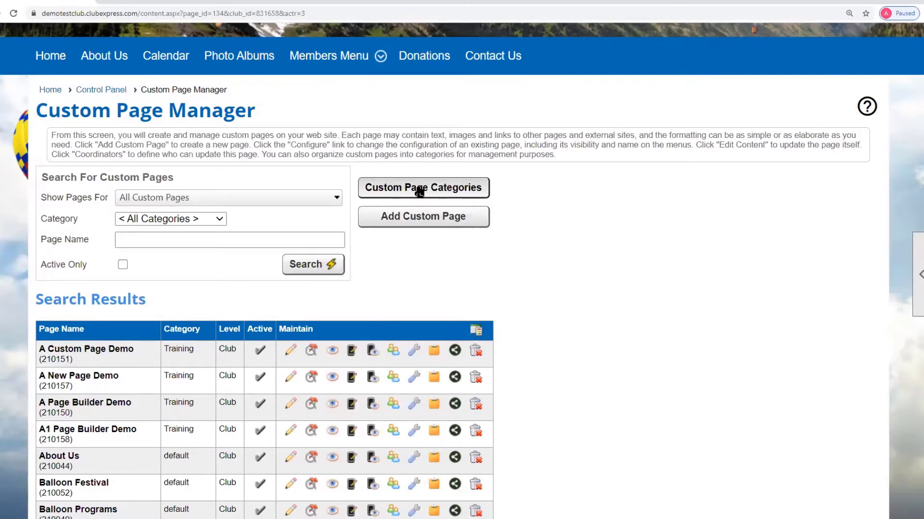
left_click(419, 191)
scroll(563, 221, "down", 3)
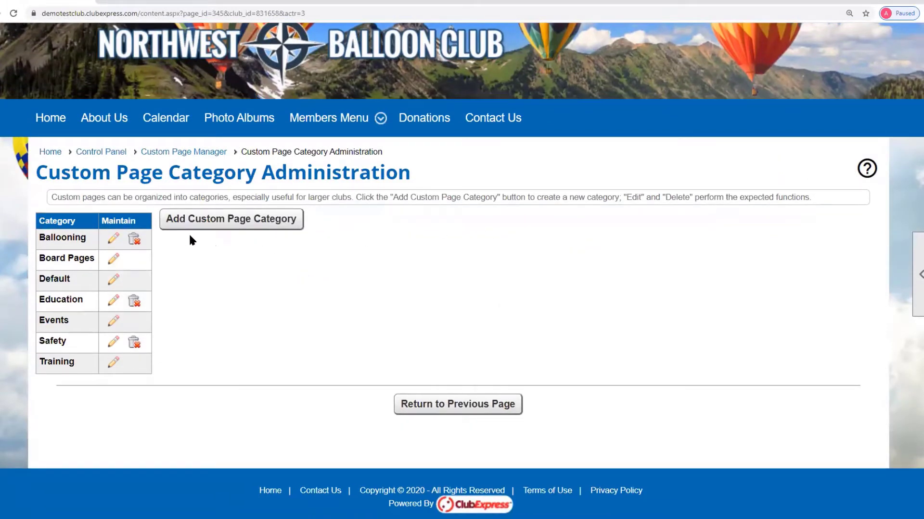
left_click(224, 222)
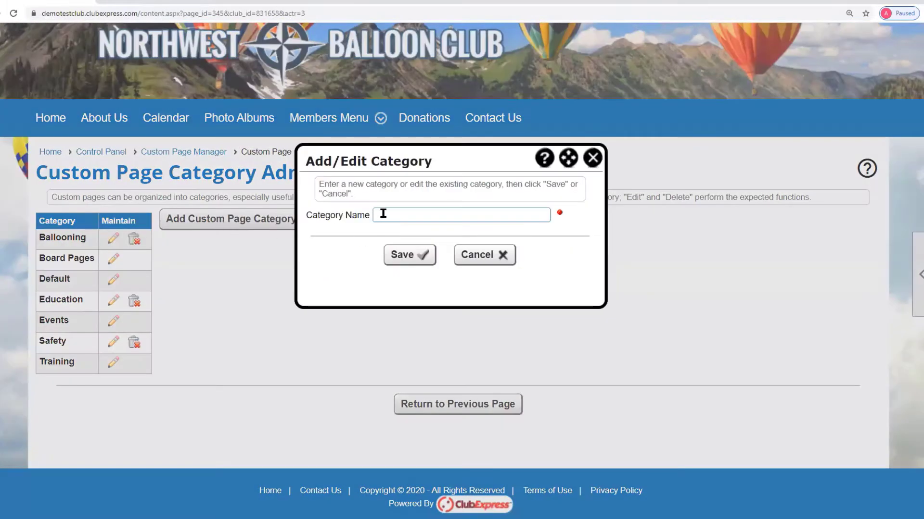
left_click(383, 213)
type("Fundraising")
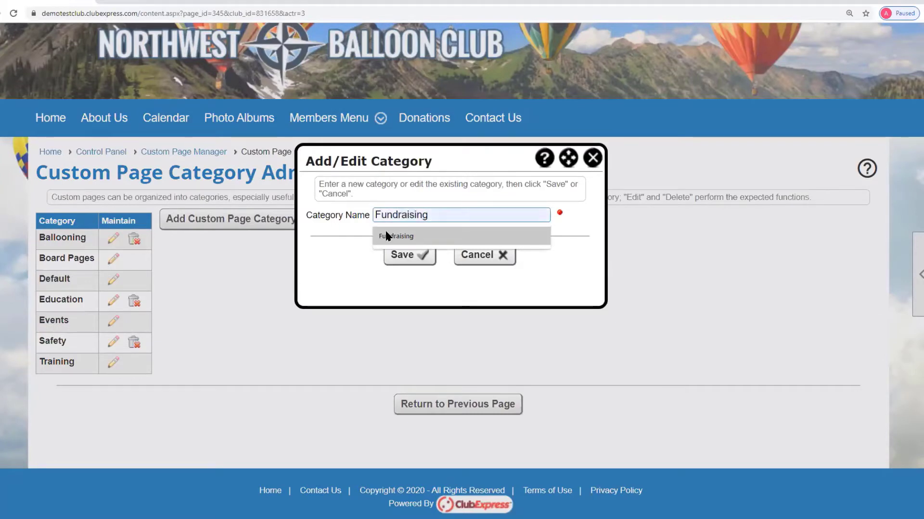
left_click(385, 231)
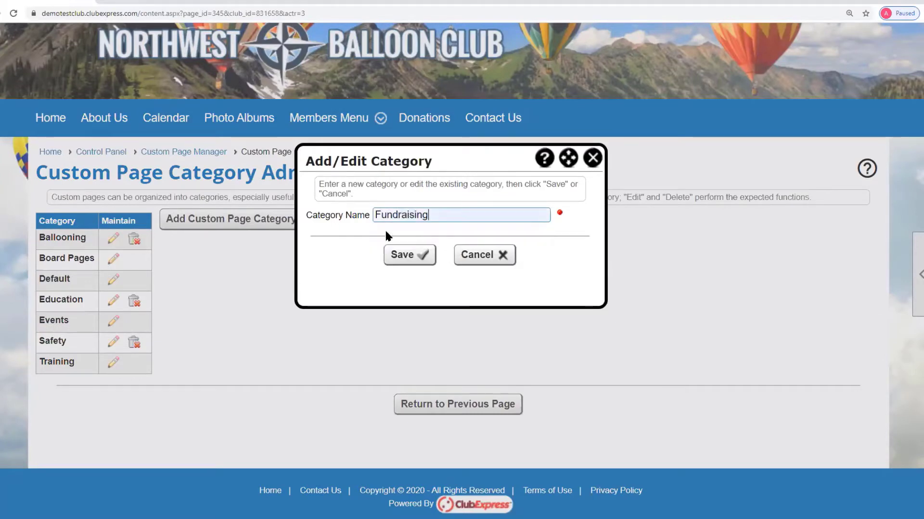
left_click(405, 256)
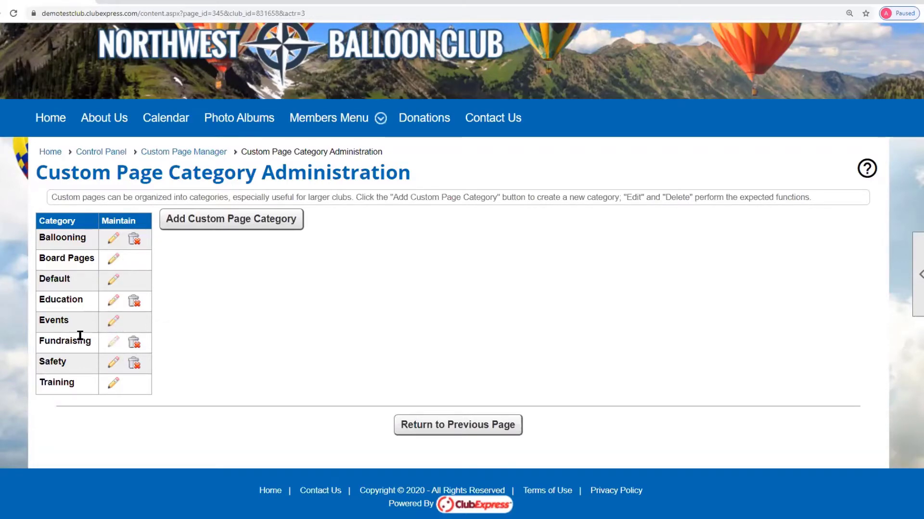
Inspect the edit form of the Fundraising category, close it and return to the Custom Page Manager.
left_click(113, 342)
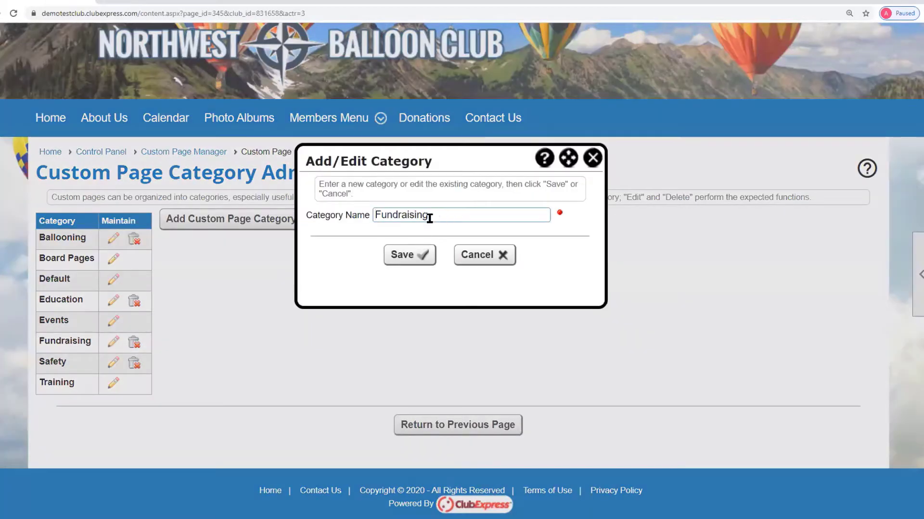
left_click(593, 158)
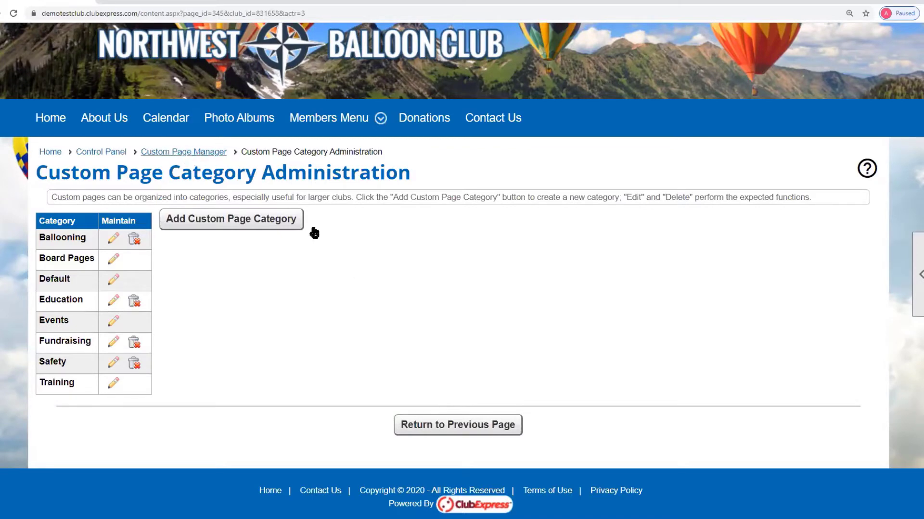
left_click(191, 152)
scroll(613, 301, "down", 5)
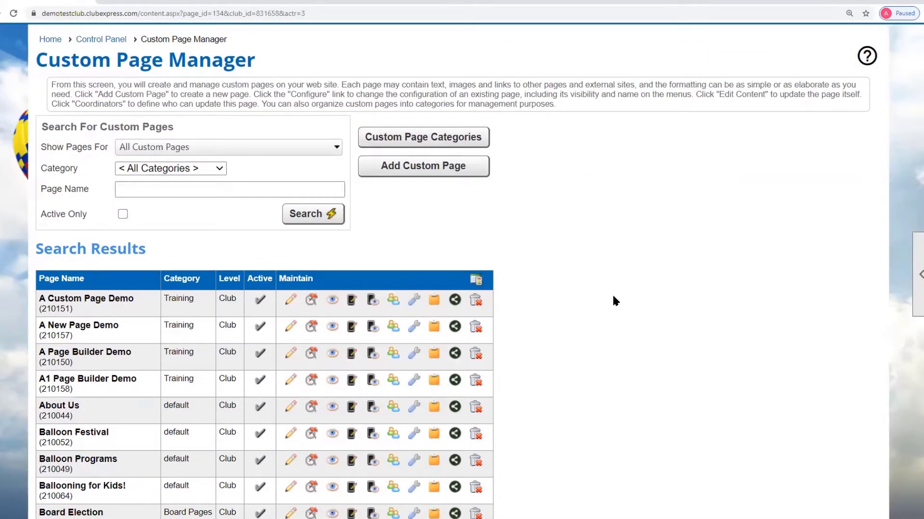
Start a new custom page named "A webinar page demo" and assign it to the Fundraising category.
left_click(428, 173)
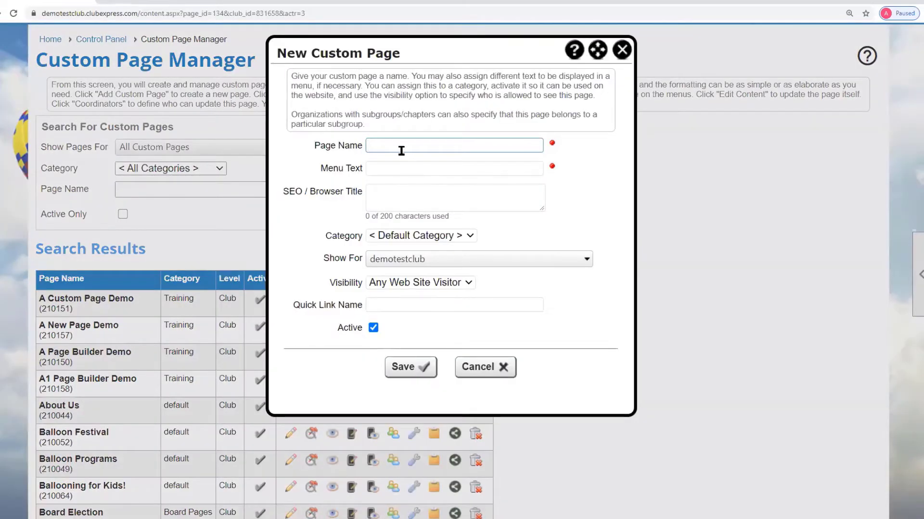
type("A webinar page demo")
left_click(400, 169)
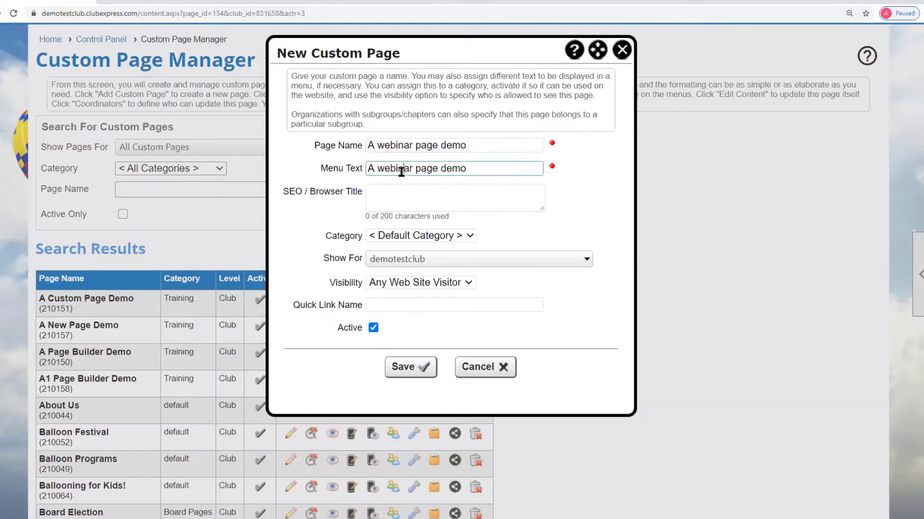
left_click(417, 237)
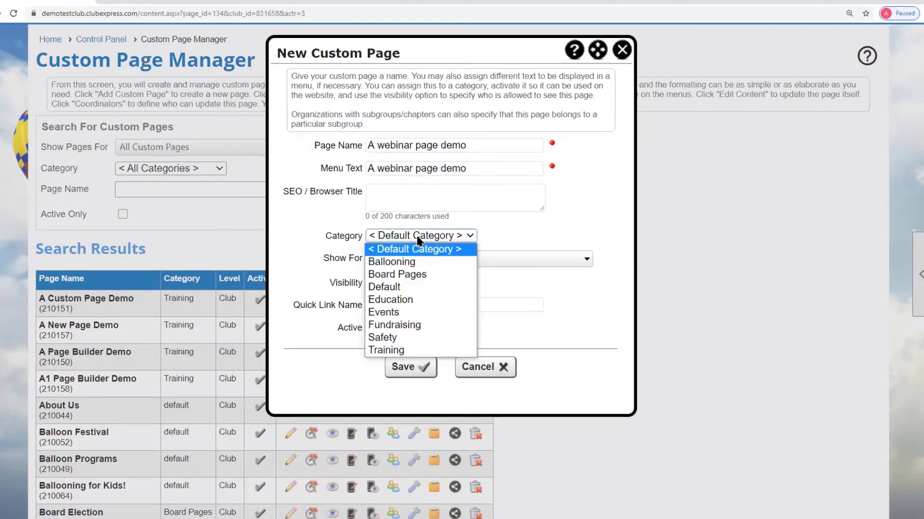
left_click(412, 327)
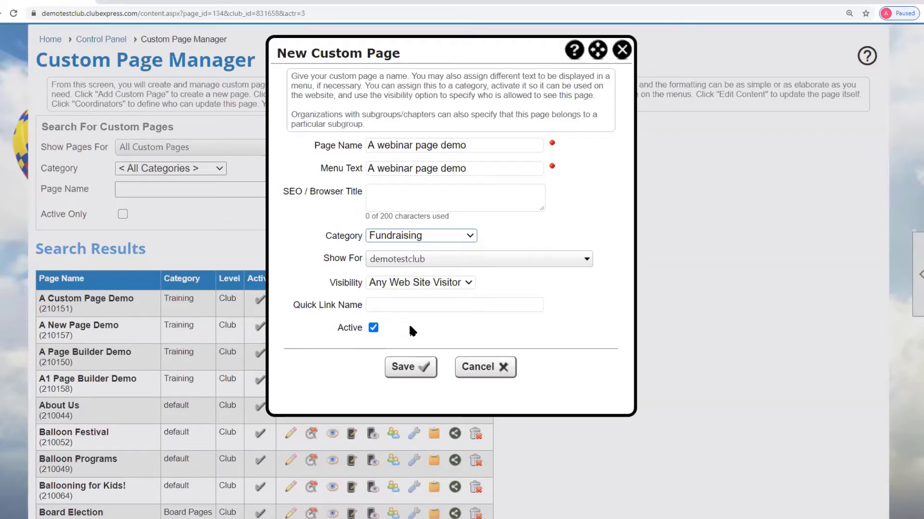
Keep the new page shown for demotestclub and its visibility at Any Web Site Visitor after reviewing the options.
left_click(409, 263)
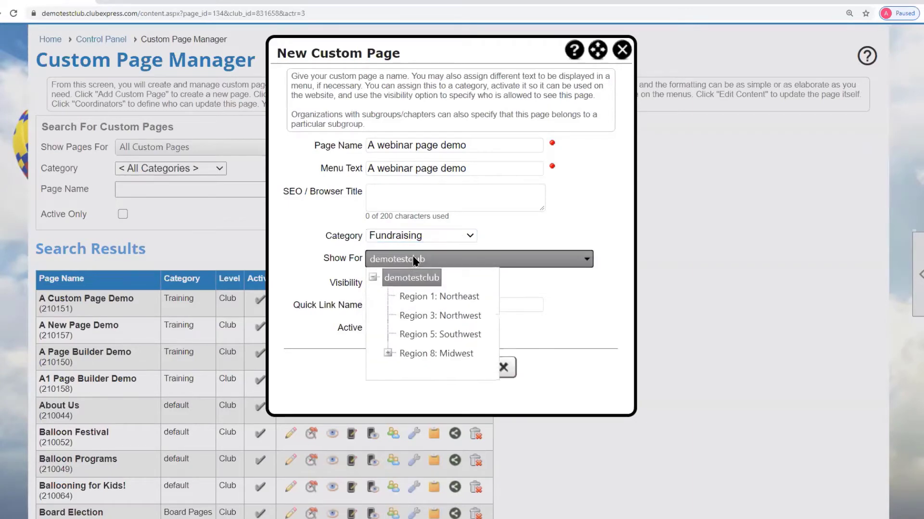
left_click(419, 279)
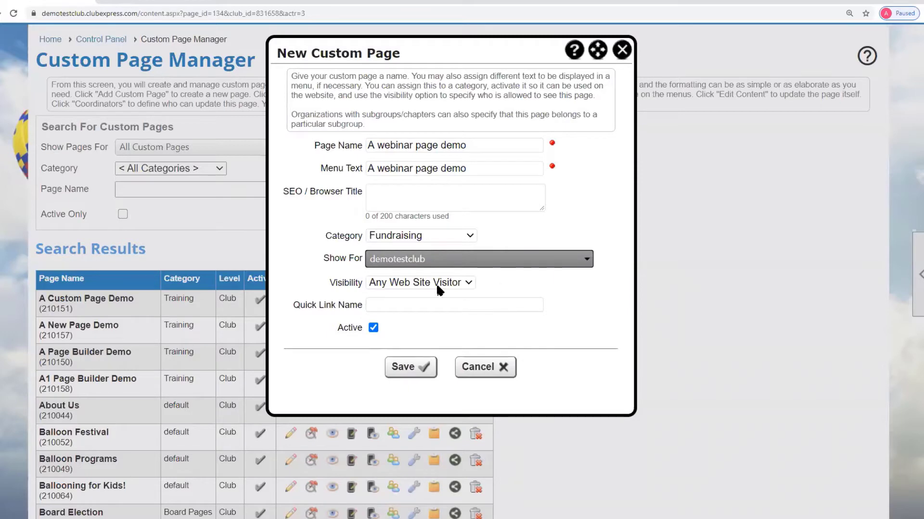
left_click(469, 284)
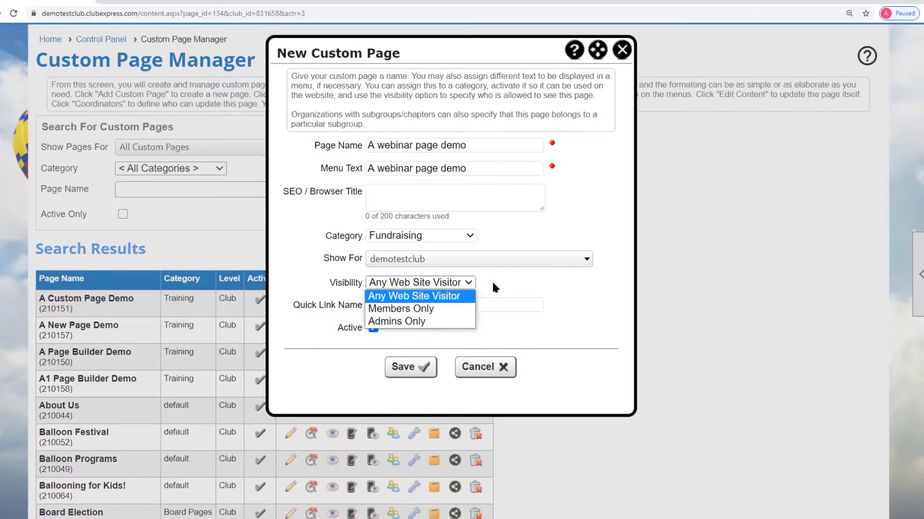
left_click(538, 282)
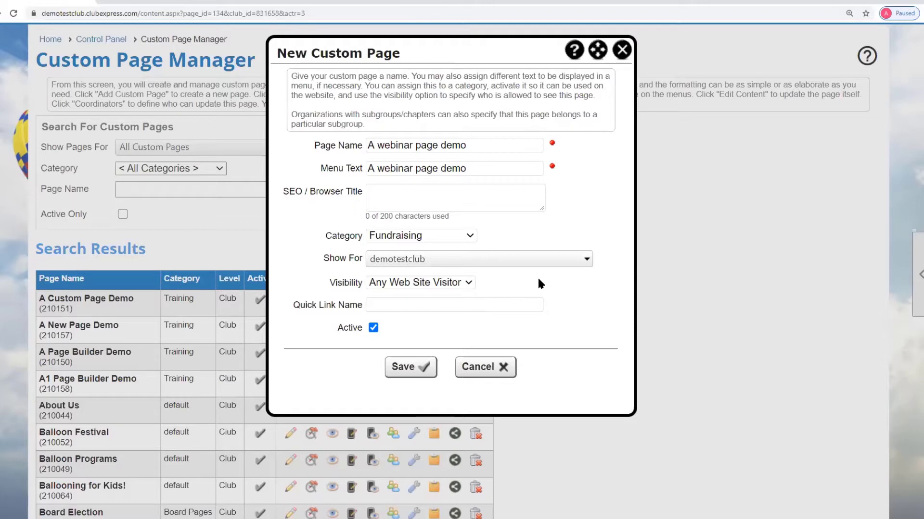
Try WebinarPageDemo as the new page's quick link name, and clear the field again.
left_click(428, 306)
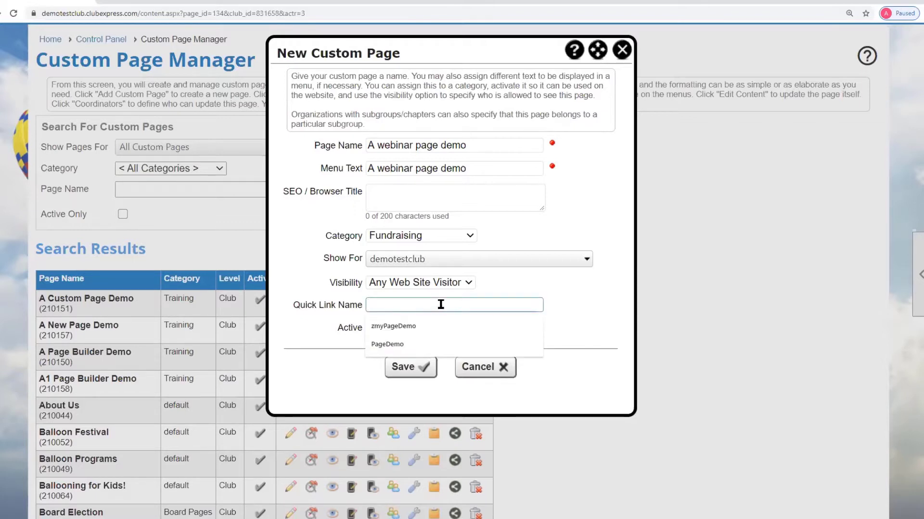
left_click(388, 344)
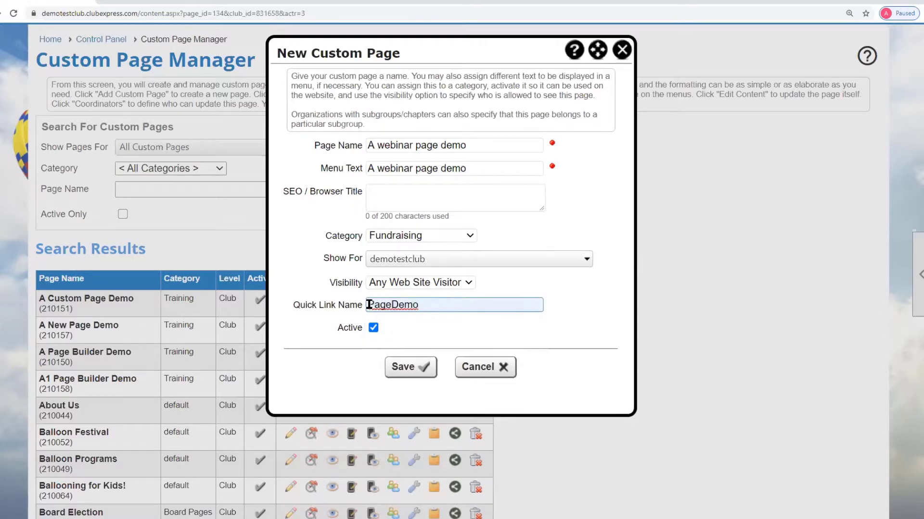
left_click(369, 304)
type("Webinar")
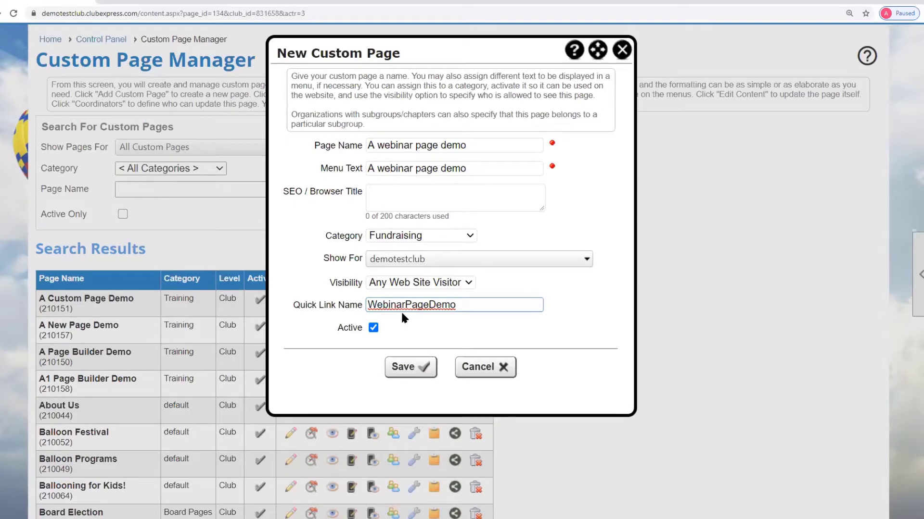
left_click_drag(477, 305, 323, 312)
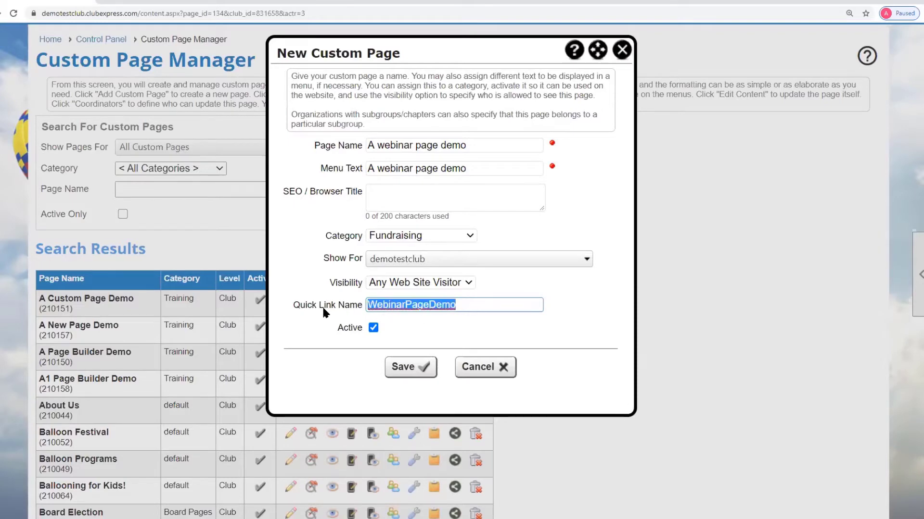
key("BackSpace")
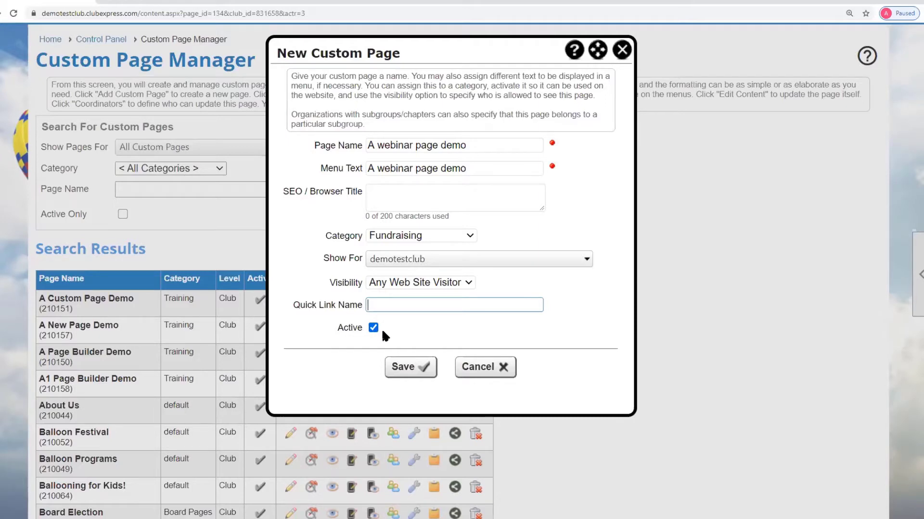
Save the new custom page as active.
left_click(414, 368)
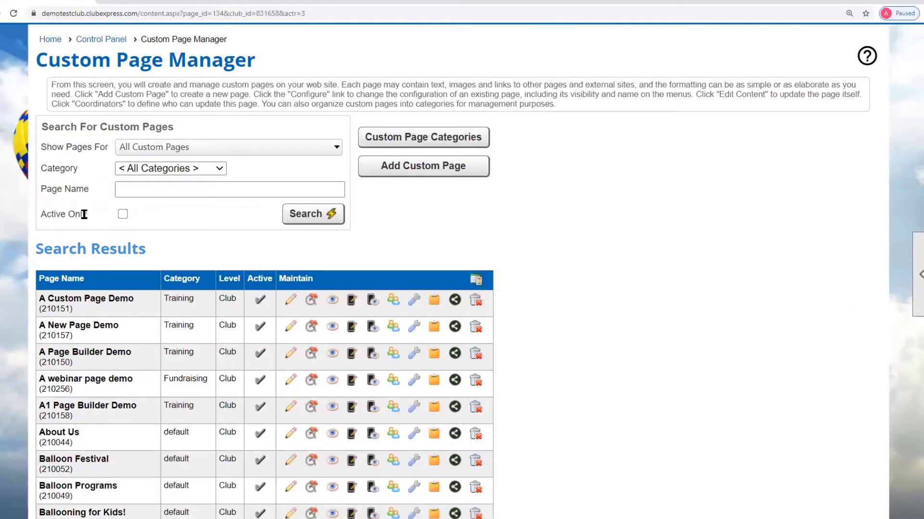
Turn on the Active Only search filter and look through the list of custom pages.
left_click(123, 214)
scroll(103, 71, "down", 3)
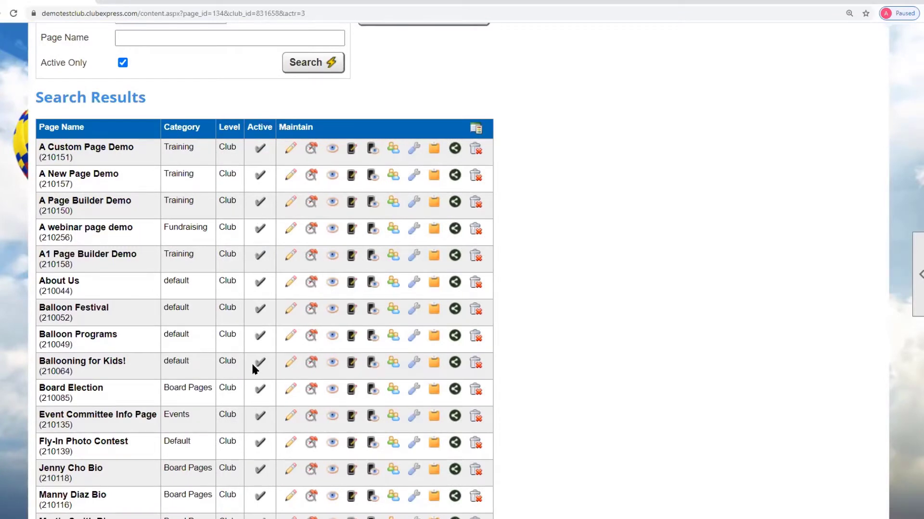
scroll(252, 368, "down", 6)
scroll(255, 366, "up", 7)
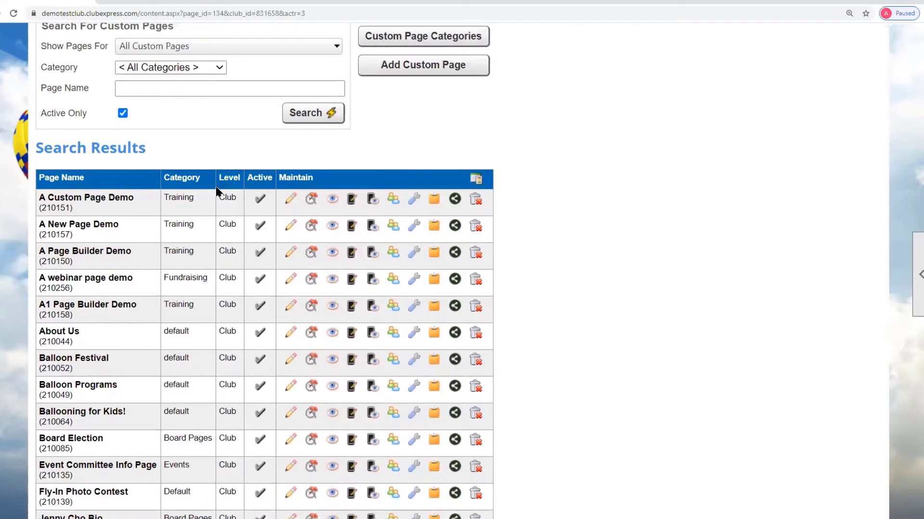
scroll(177, 137, "up", 3)
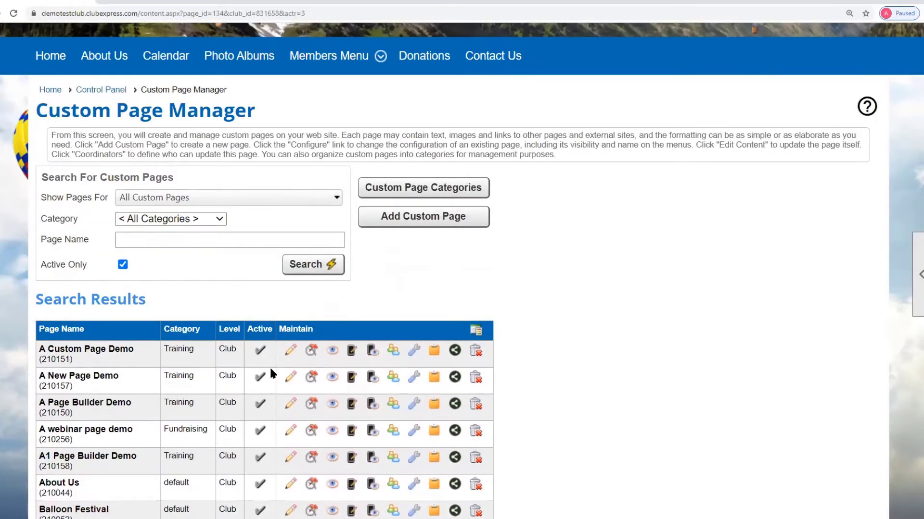
Check the configuration of A Custom Page Demo without changing it, and turn off the Active Only search filter.
left_click(413, 352)
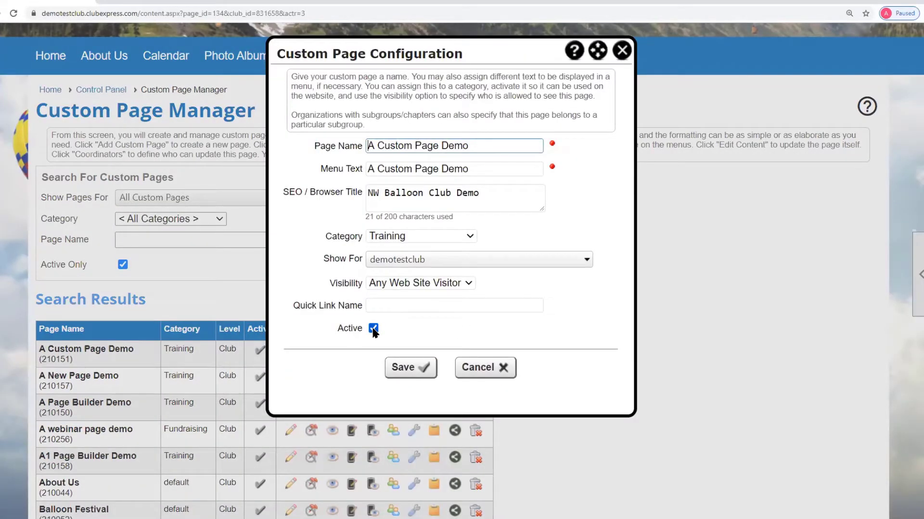
left_click(501, 367)
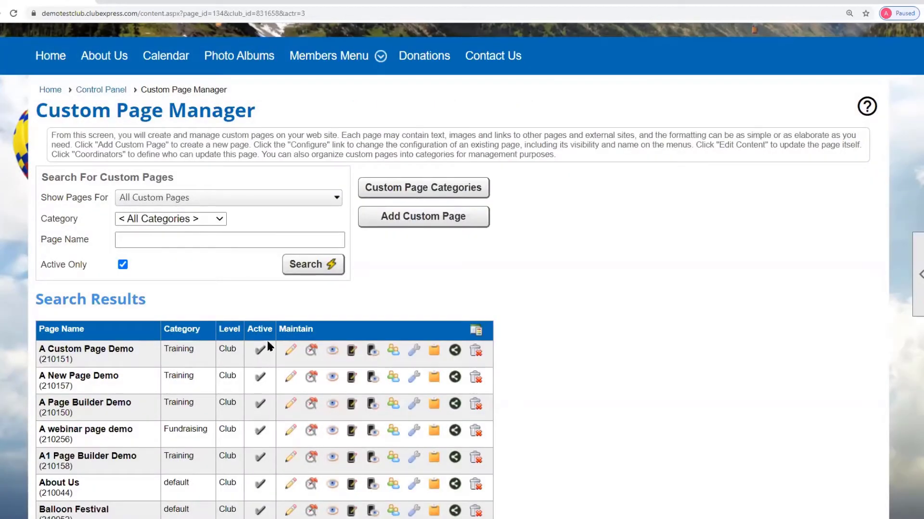
left_click(123, 264)
scroll(93, 431, "down", 2)
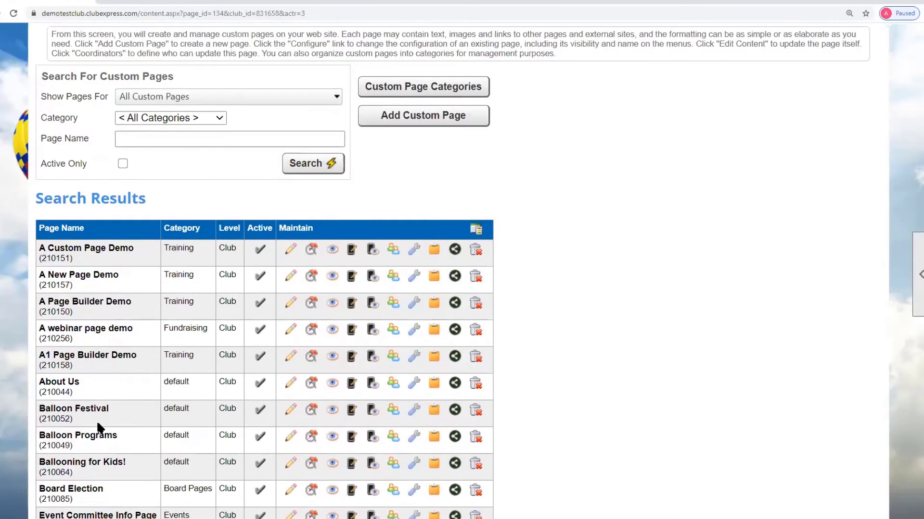
Examine the Versions Manager of A webinar page demo, and return to the custom page list.
left_click(312, 332)
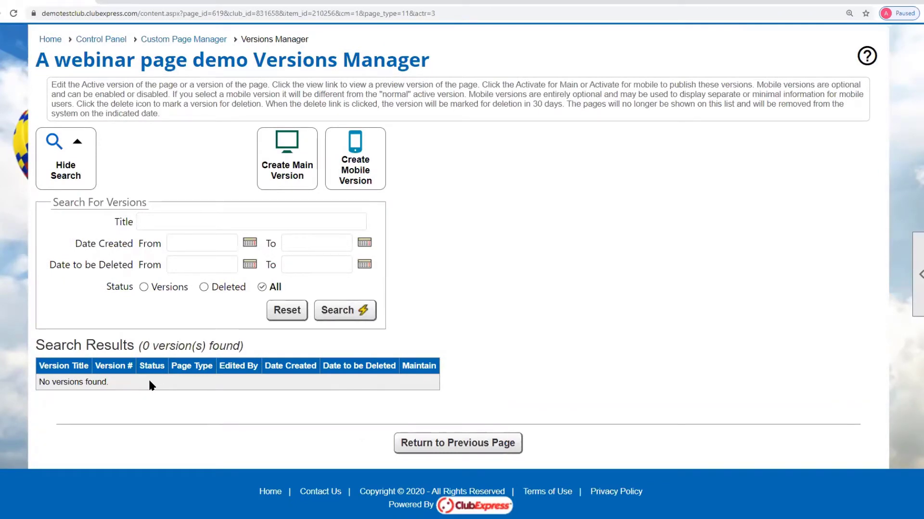
key("alt+Left")
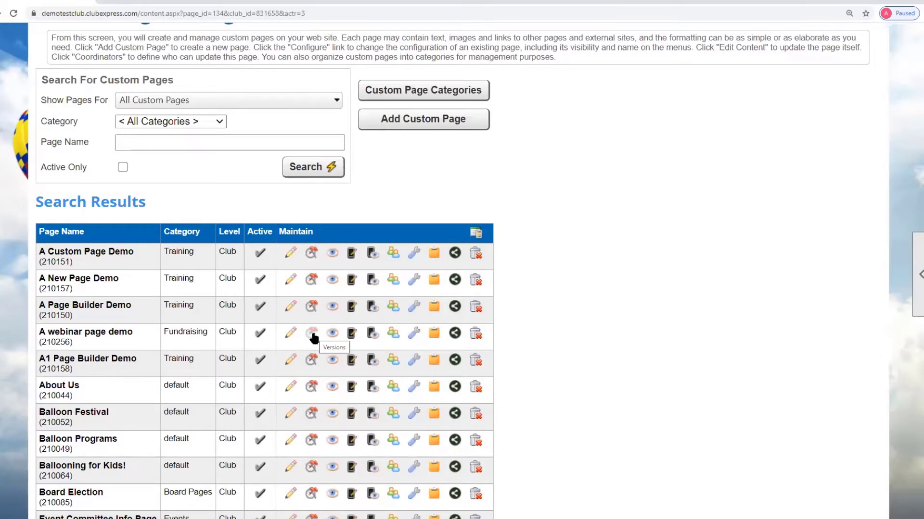
left_click(314, 338)
scroll(433, 390, "down", 3)
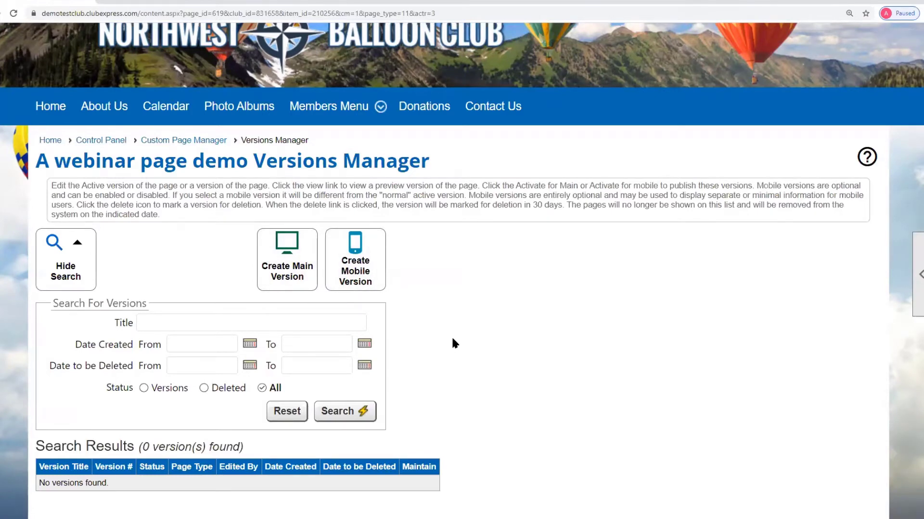
key("alt+Left")
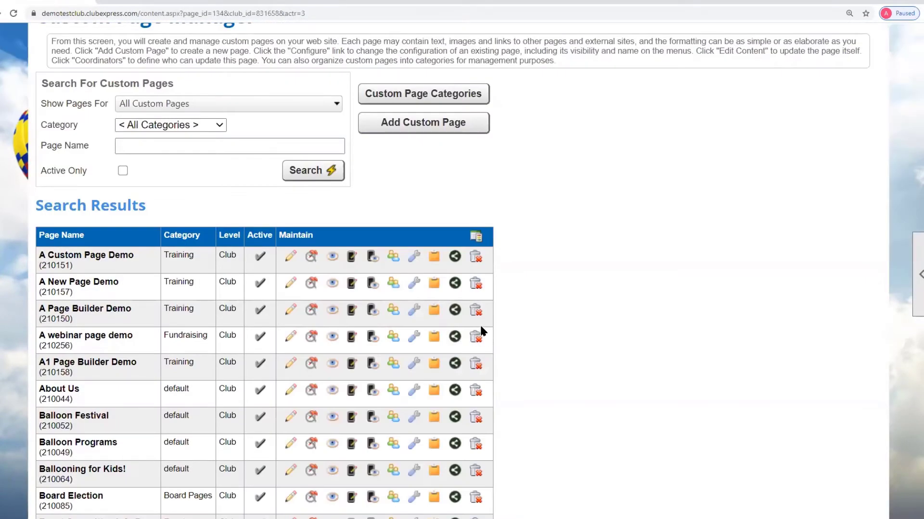
Open A webinar page demo for content editing and add an Events & News Feed combination row to the canvas.
left_click(290, 338)
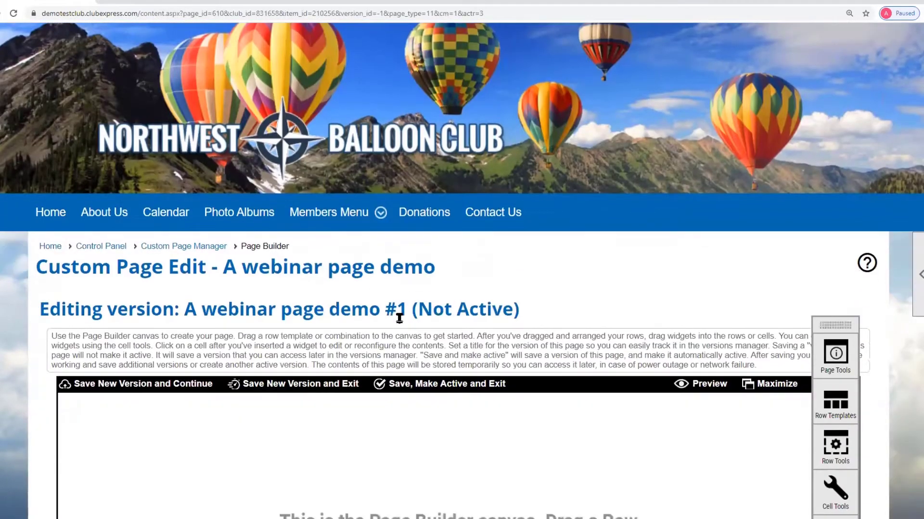
scroll(433, 337, "down", 4)
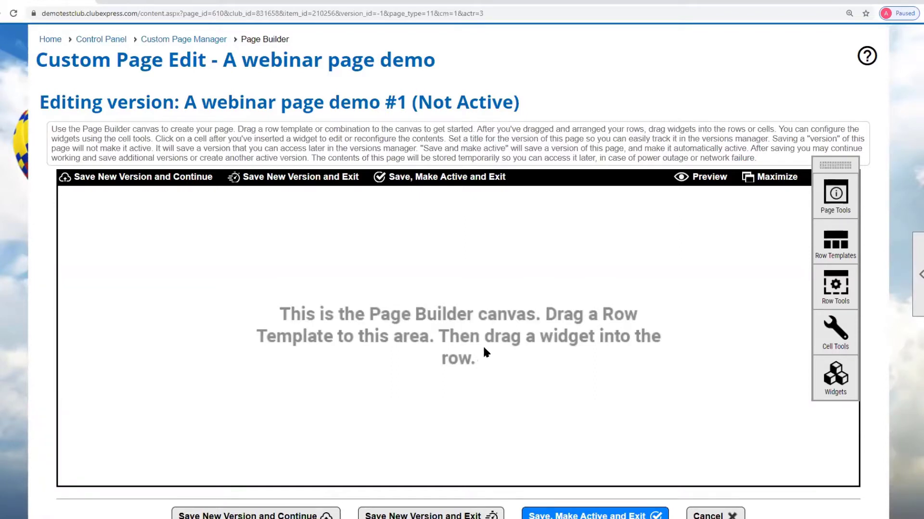
left_click(840, 248)
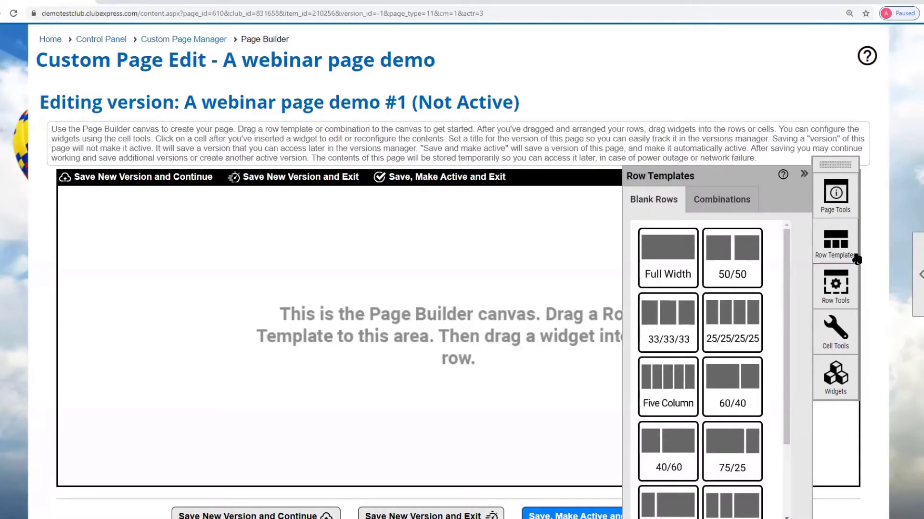
left_click(738, 202)
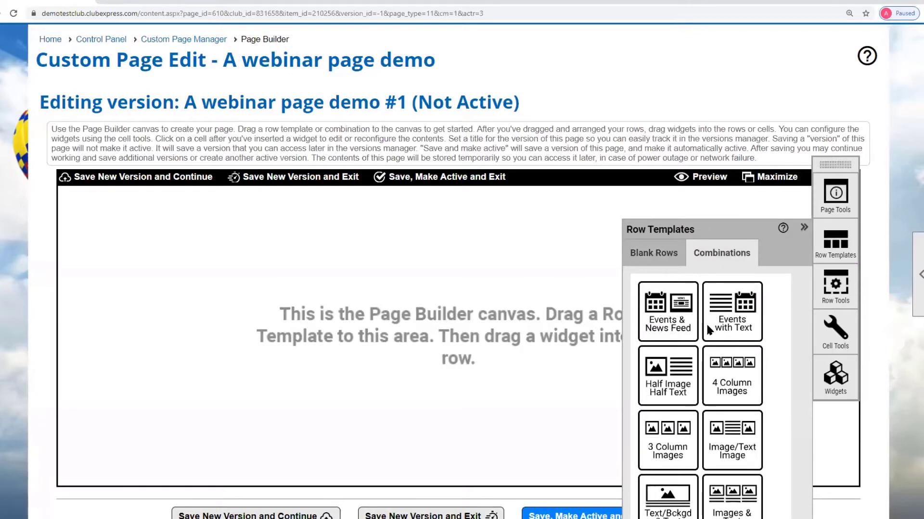
left_click_drag(678, 315, 121, 235)
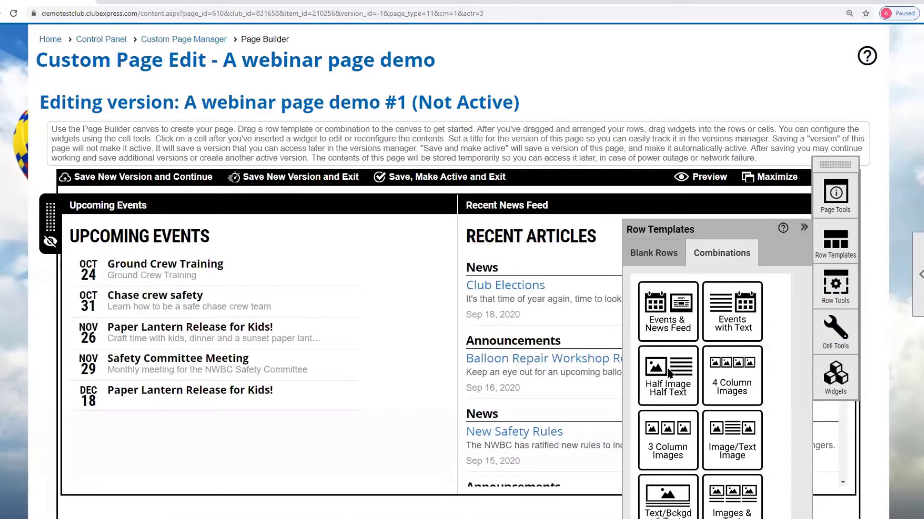
Add a Half Image Half Text combination row above the Upcoming Events row, and switch the new row's visibility setting.
left_click_drag(663, 376, 107, 435)
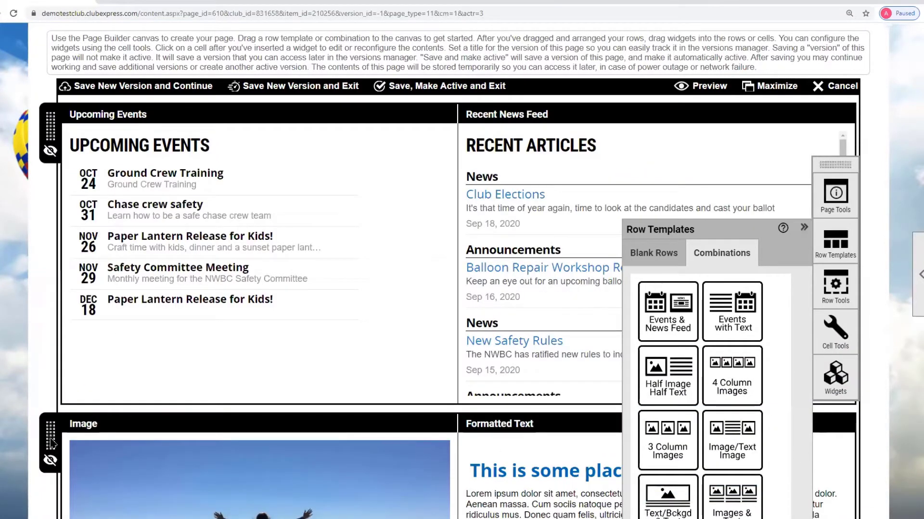
left_click_drag(52, 442, 51, 132)
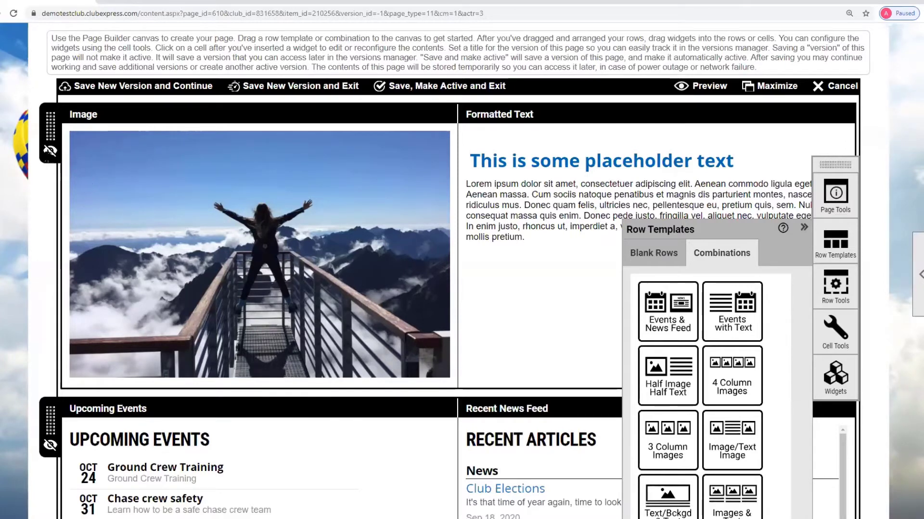
left_click(50, 153)
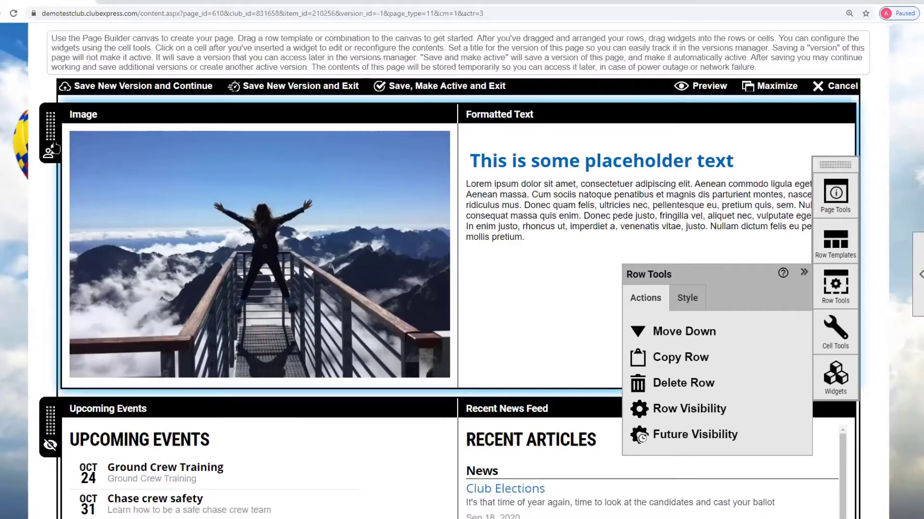
Move the Upcoming Events row above the image row, and move the image row back up to the first position.
left_click_drag(52, 417, 24, 122)
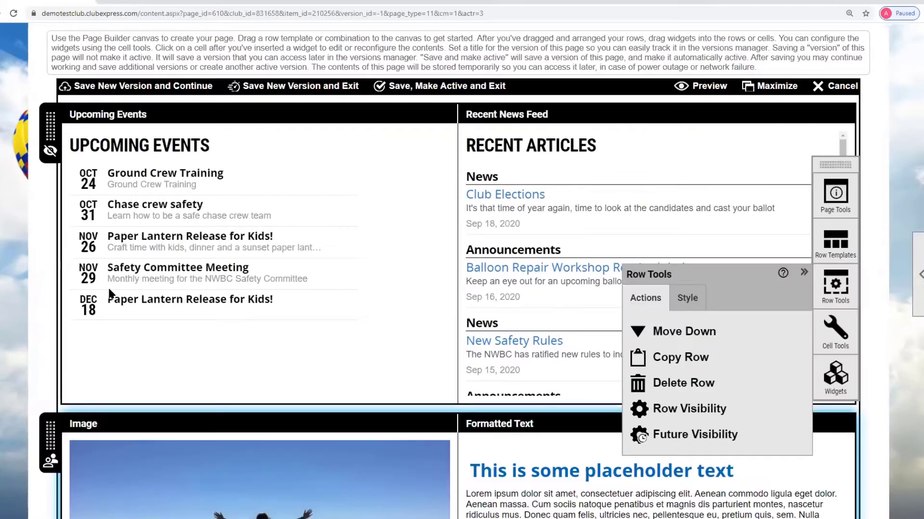
left_click(189, 428)
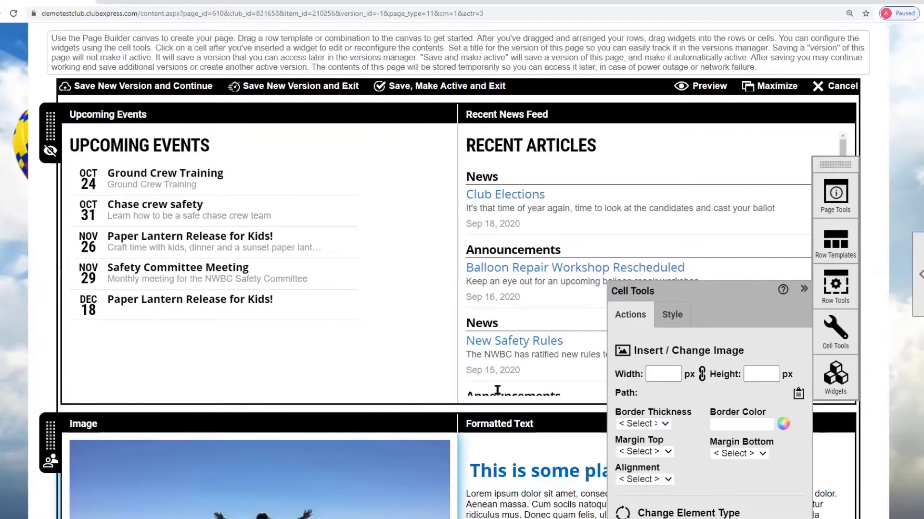
left_click(59, 443)
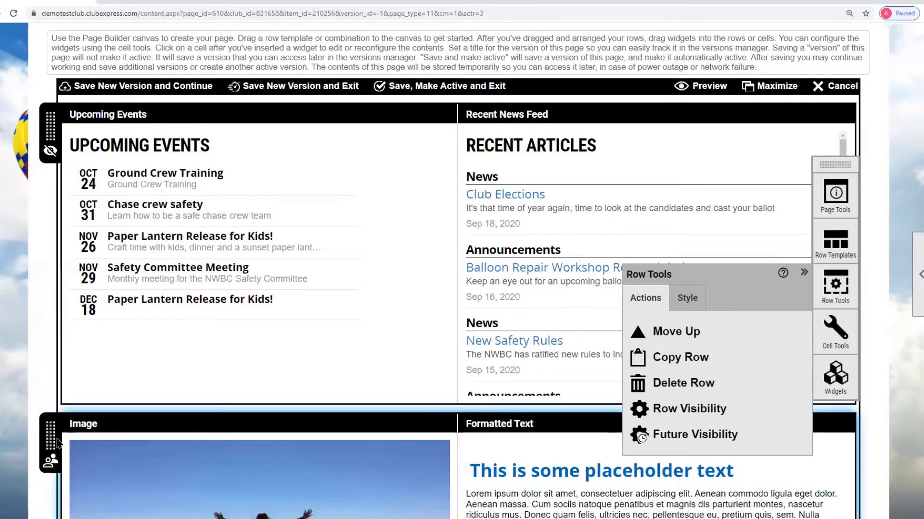
left_click(676, 332)
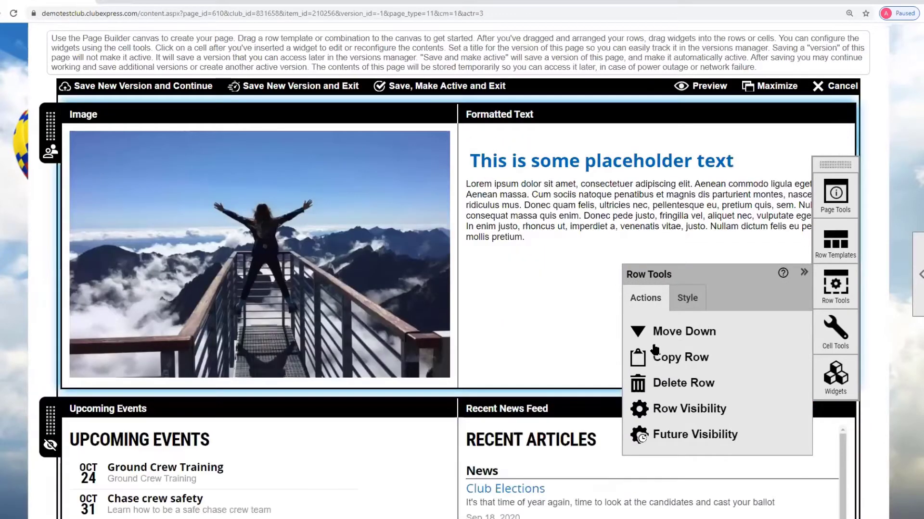
Replace the formatted text cell's placeholder with the heading "This is a webinar demo" and the line "Your actual mileage may vary".
left_click(541, 202)
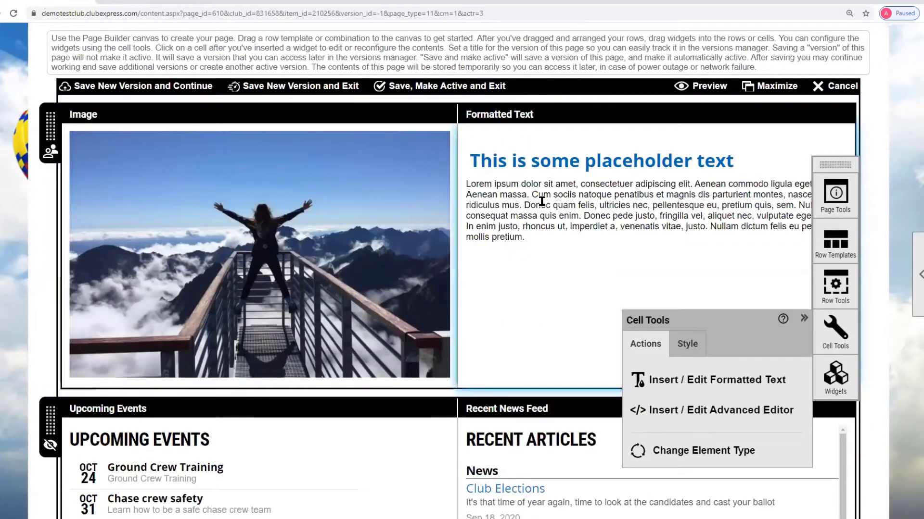
left_click(567, 184)
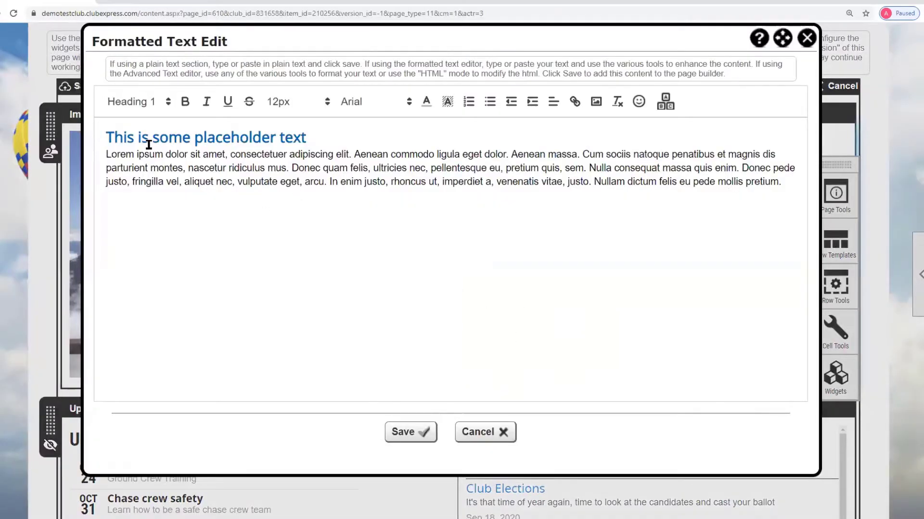
left_click_drag(103, 131, 635, 223)
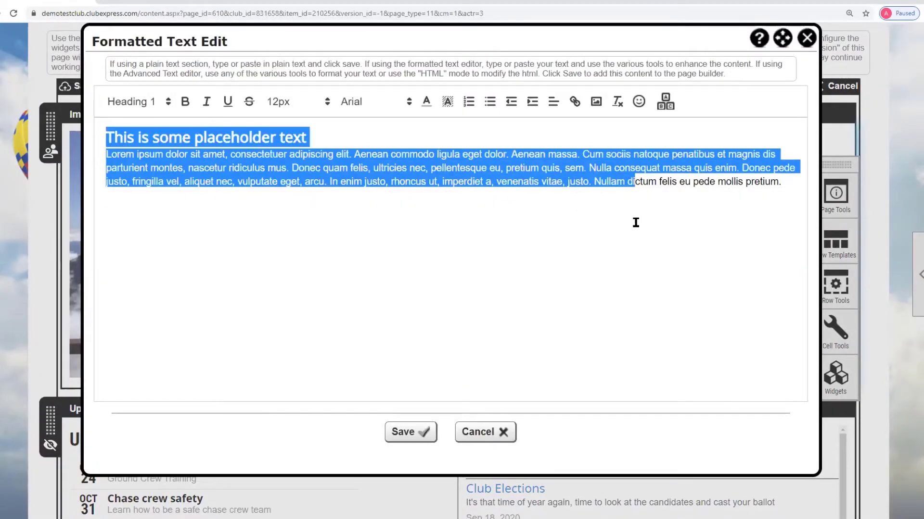
type("This is a we")
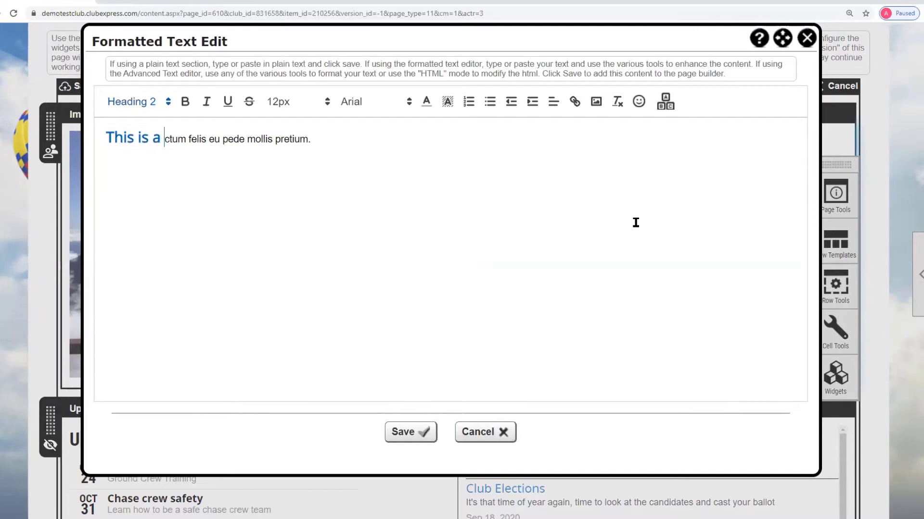
type("binar demo")
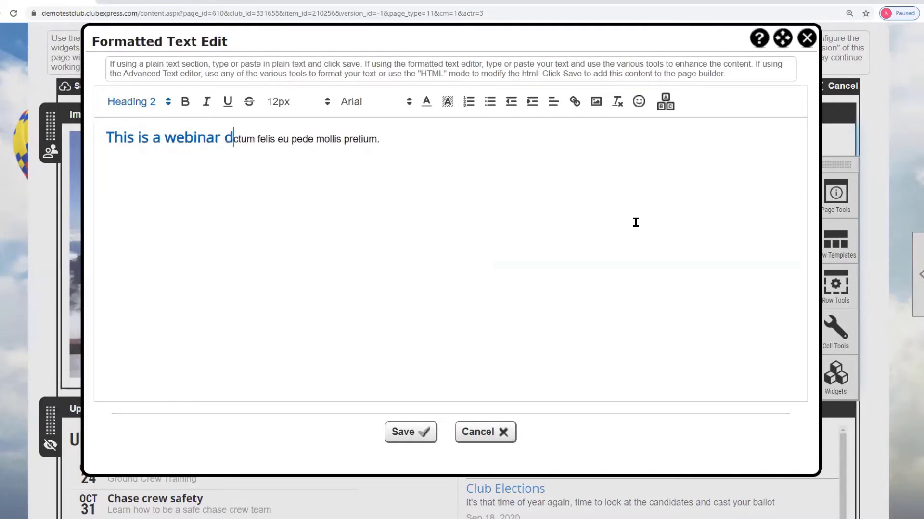
key("Return")
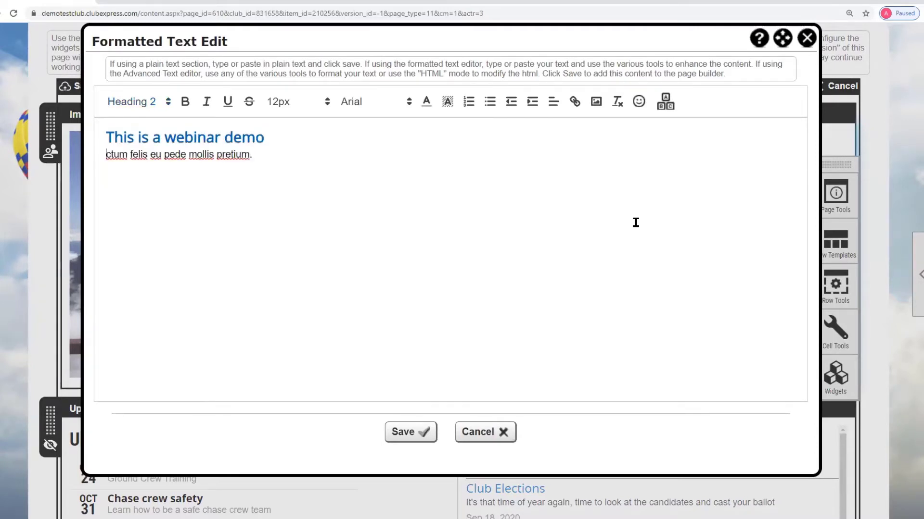
type("Your actual m")
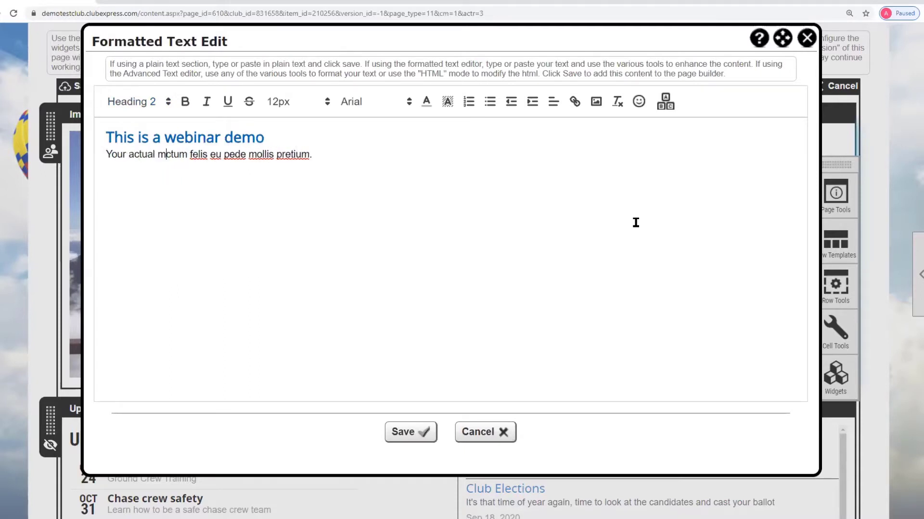
type("ileage may")
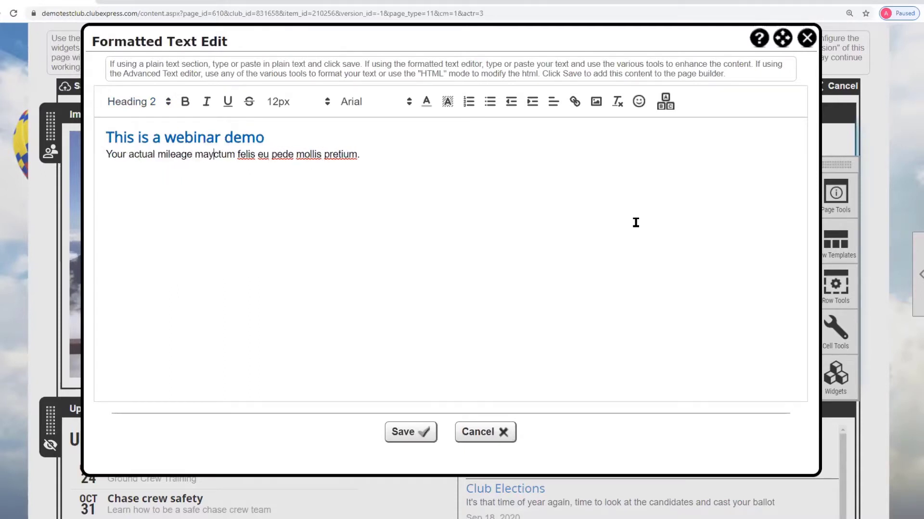
type(" vary")
Delete the leftover placeholder words after "Your actual mileage may vary" and save the formatted text.
key("Delete")
key("Delete")
key("Delete")
key("Delete")
key("Delete")
key("Delete")
key("Delete")
key("Delete")
key("Delete")
key("Delete")
key("Delete")
key("Delete")
key("Delete")
key("Delete")
key("Delete")
key("Delete")
key("Delete")
key("Delete")
key("Delete")
key("Delete")
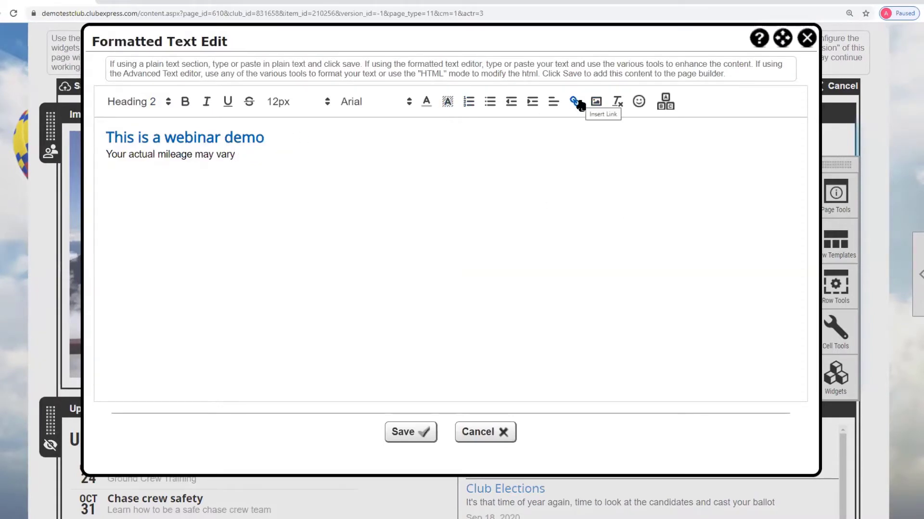
left_click(414, 435)
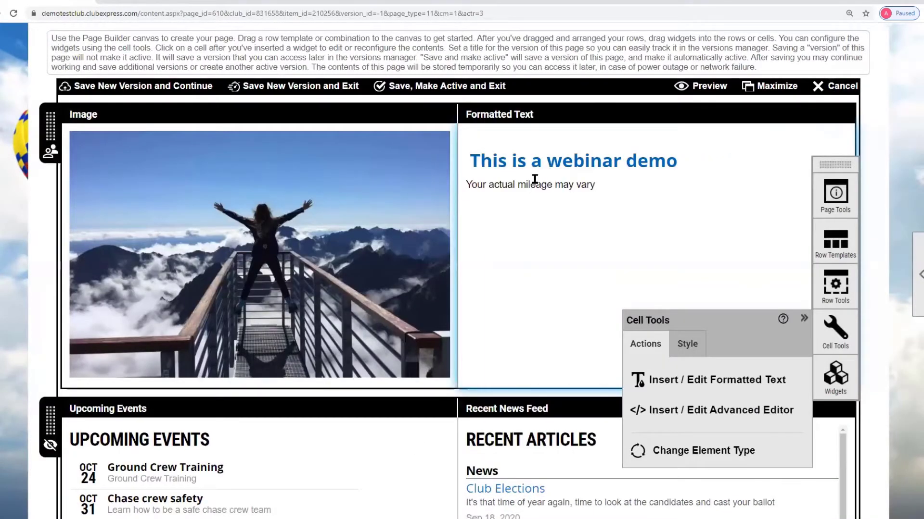
Replace the placeholder image with the AwesomeBalloons web graphic and shrink it to about 269 by 199 px.
left_click(234, 231)
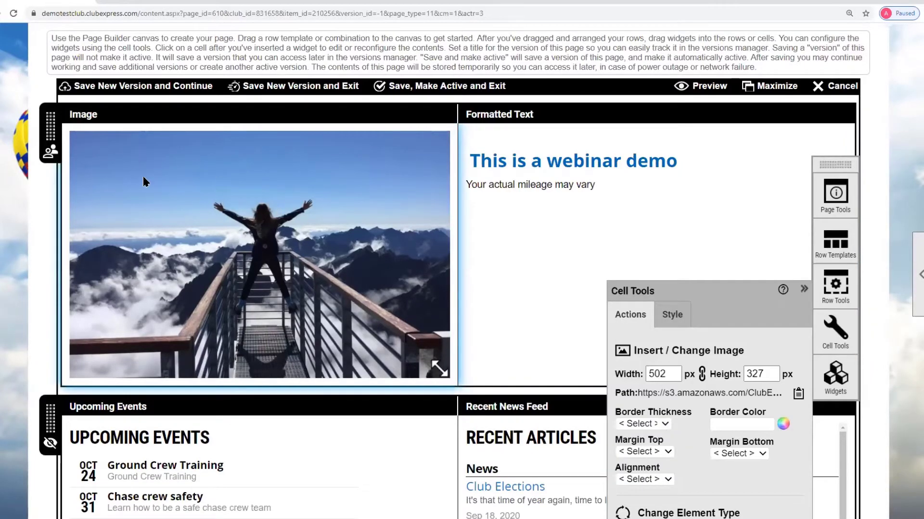
left_click(639, 352)
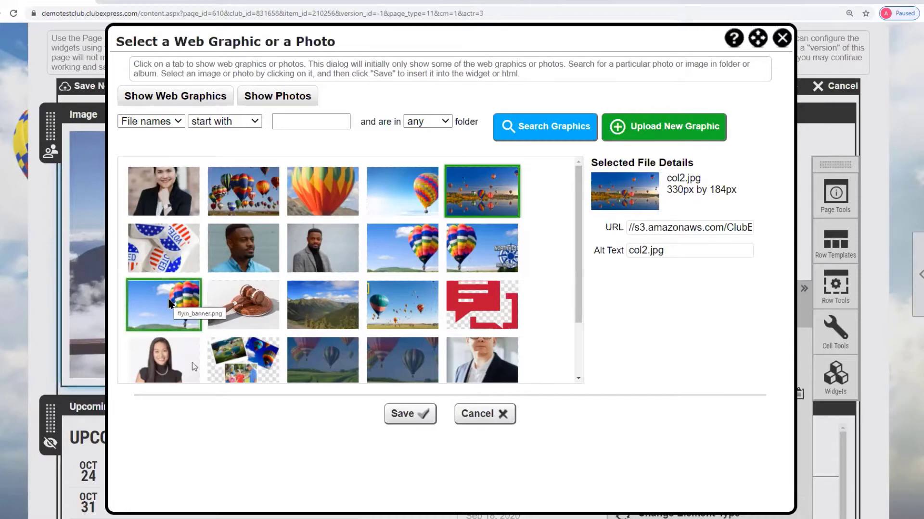
left_click(243, 192)
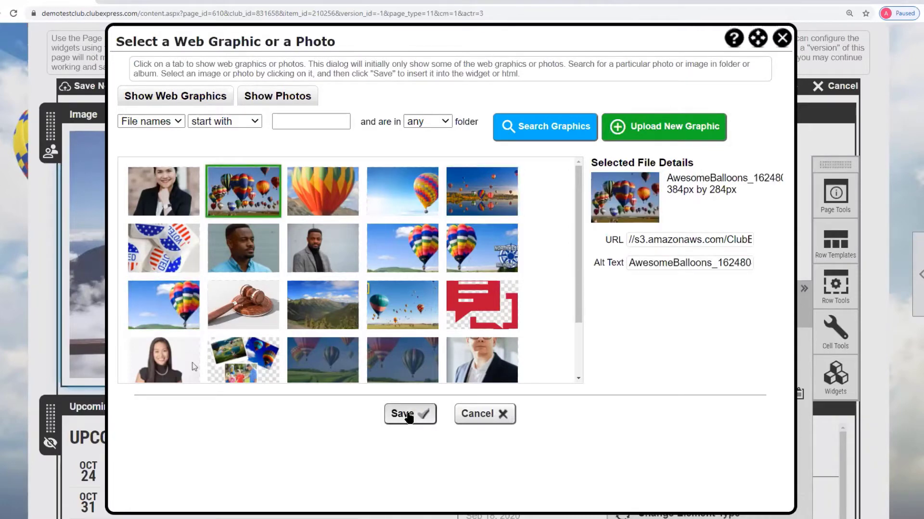
left_click(408, 415)
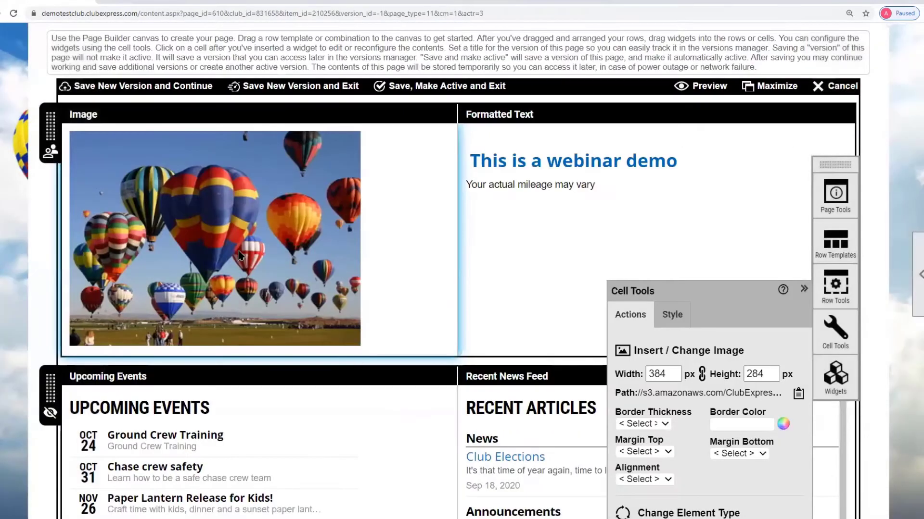
left_click_drag(351, 332, 363, 286)
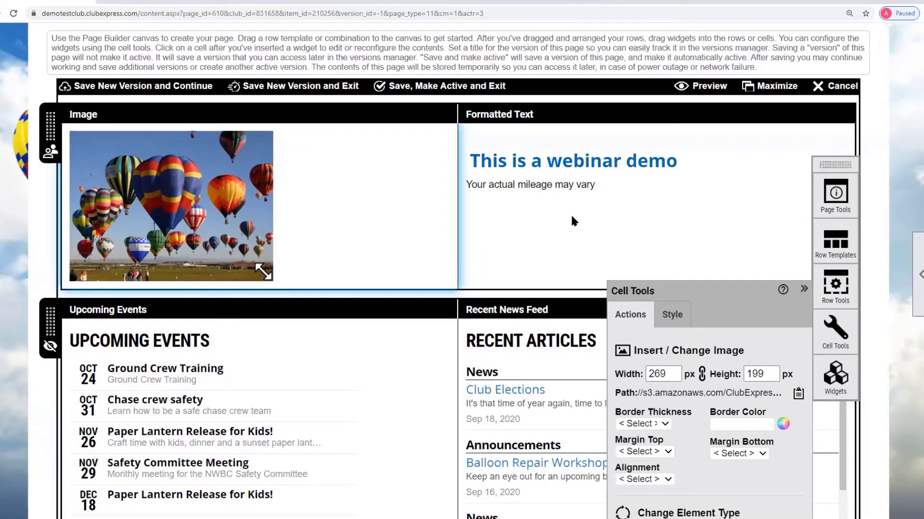
scroll(546, 276, "down", 2)
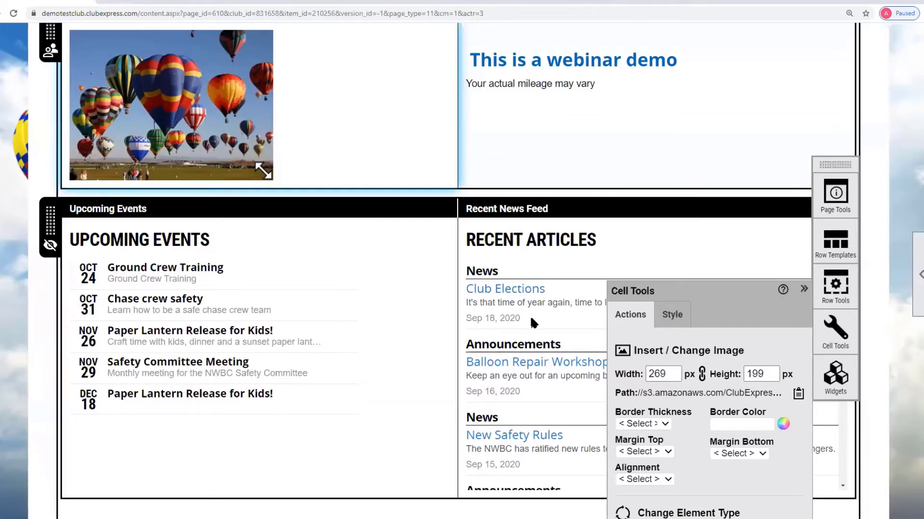
Look through the widgets available for the page's cells, from Text and Image to HTML and Empty.
left_click(836, 375)
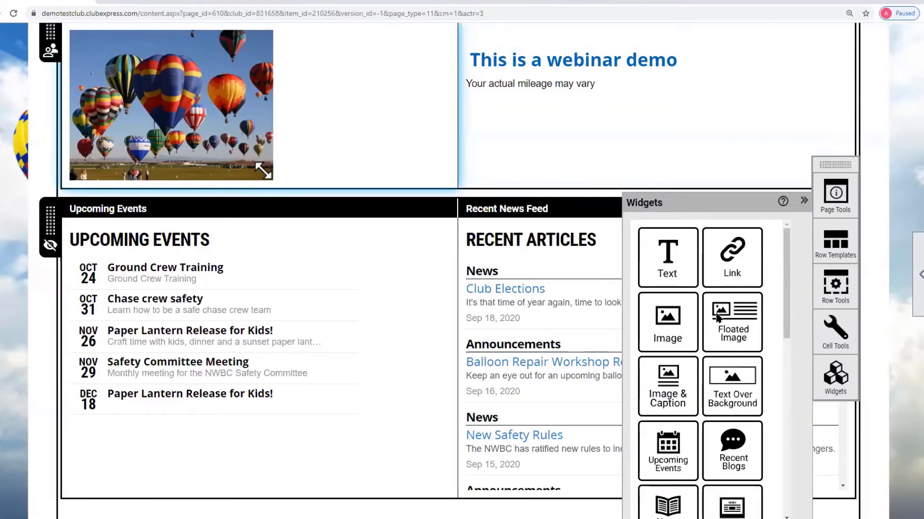
scroll(717, 317, "down", 4)
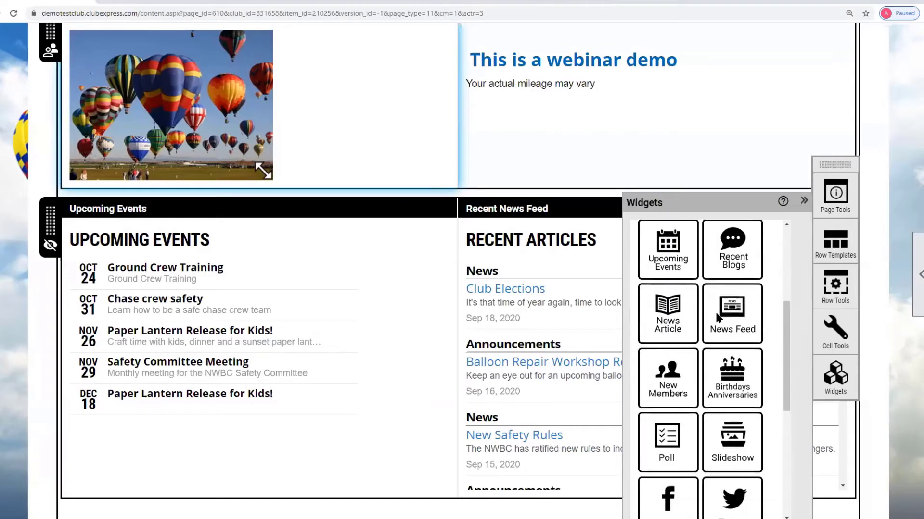
scroll(717, 317, "down", 5)
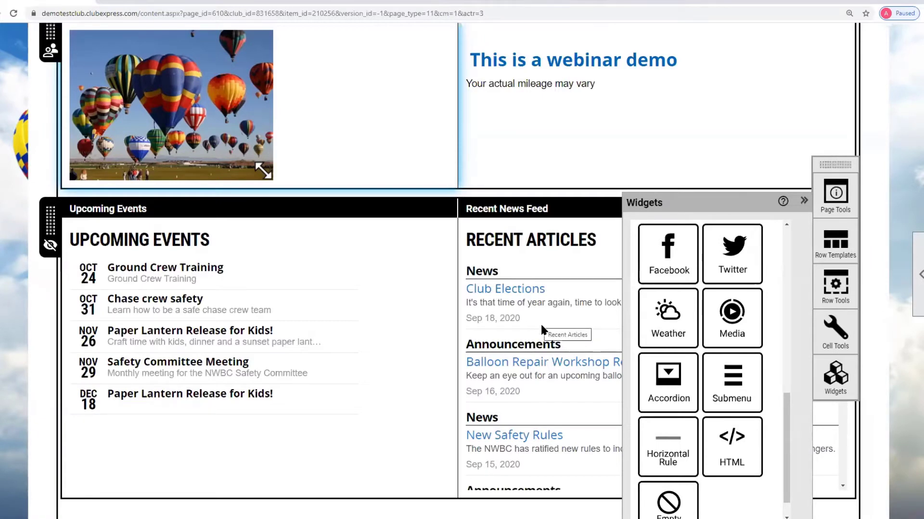
Save the webinar page demo as the active version and exit Page Builder.
scroll(541, 330, "up", 6)
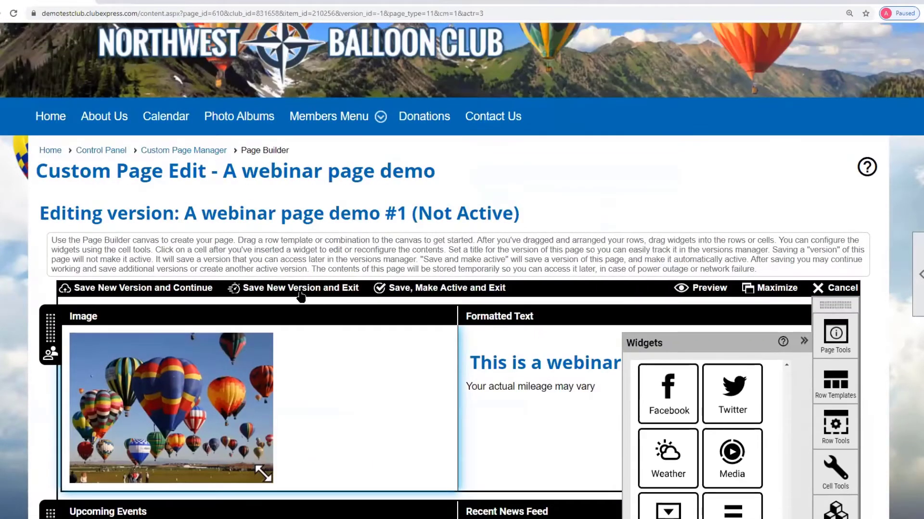
left_click(447, 289)
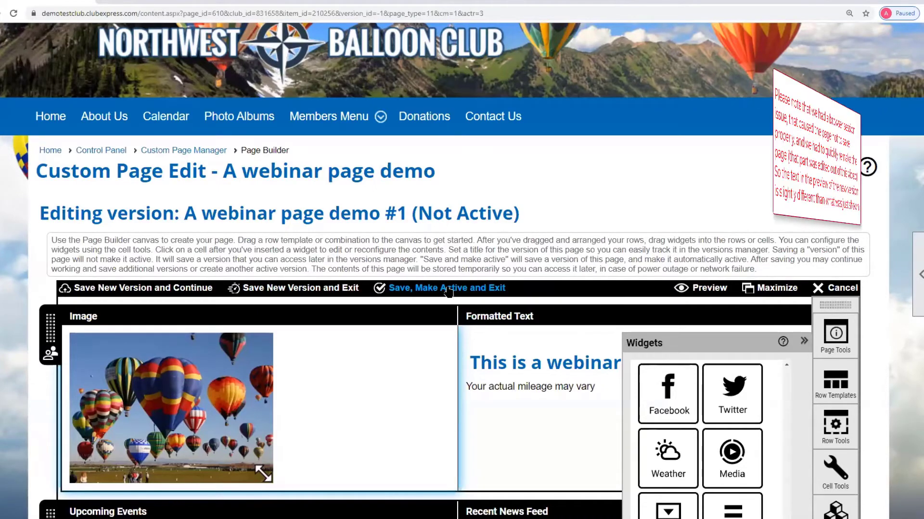
Preview the active version of "A webinar page demo" from its Versions Manager, and return to the Custom Page Manager.
scroll(596, 382, "down", 4)
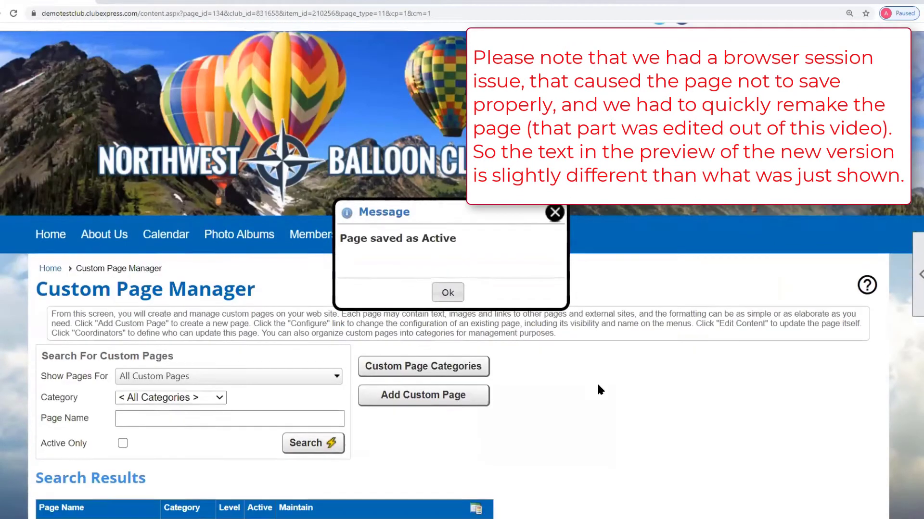
scroll(592, 379, "down", 2)
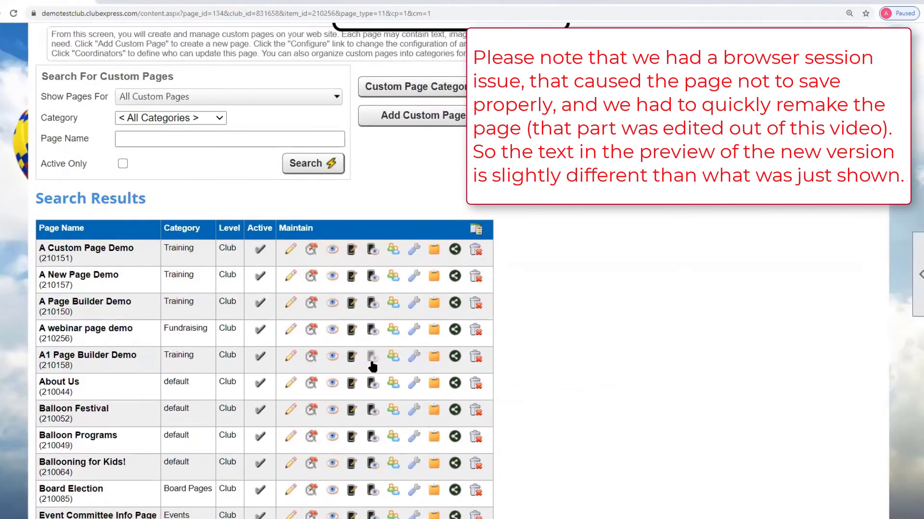
left_click(311, 332)
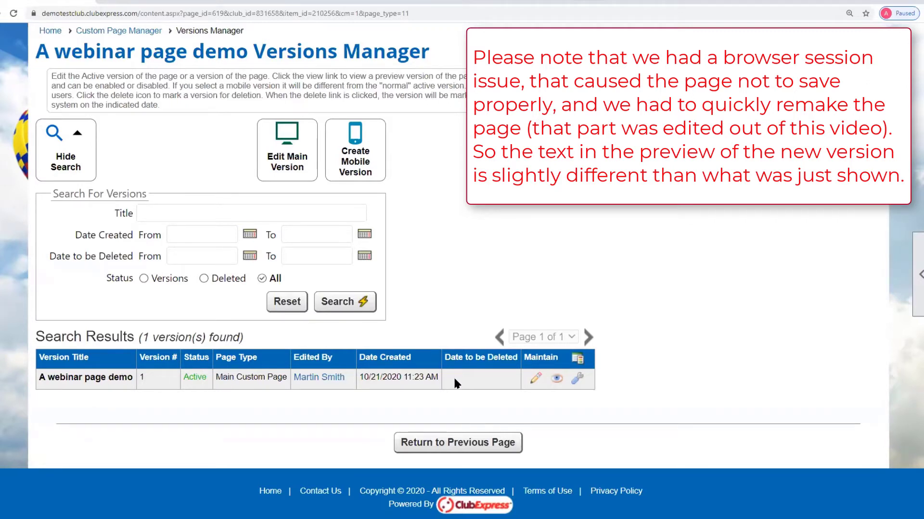
left_click(556, 380)
scroll(503, 355, "down", 3)
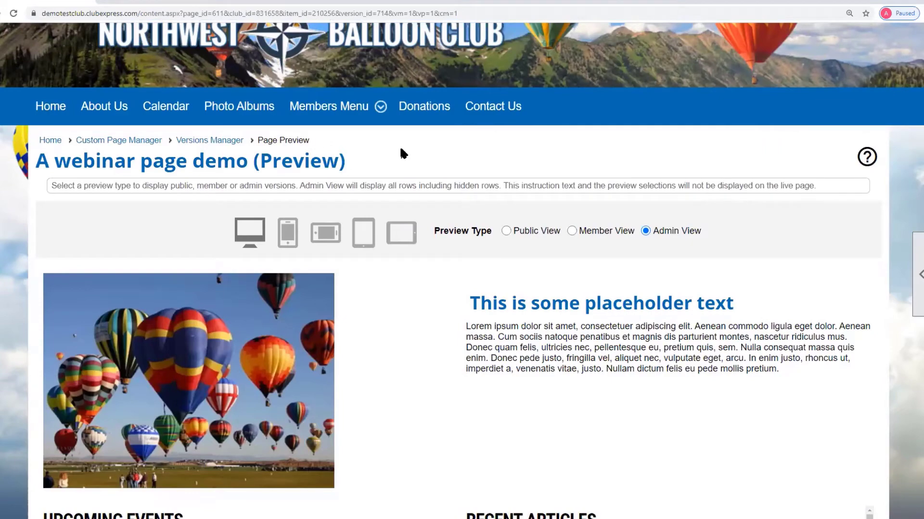
scroll(400, 150, "down", 3)
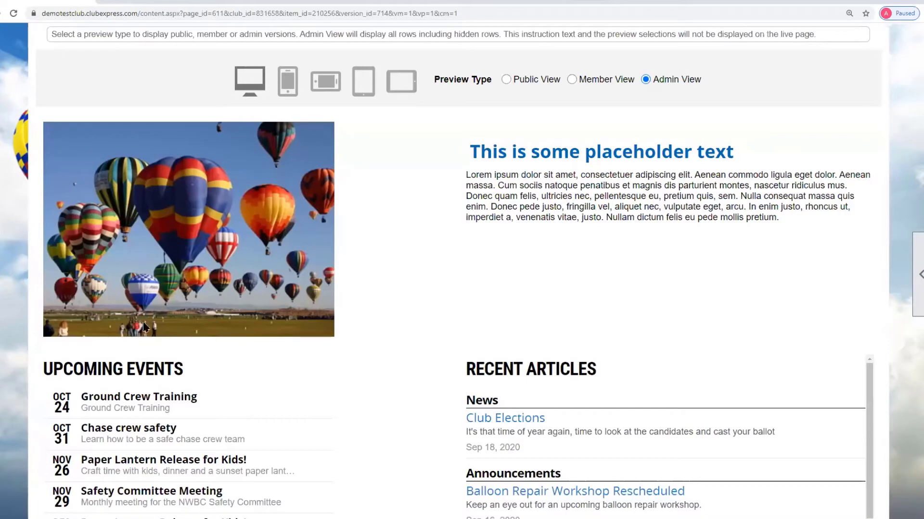
scroll(448, 408, "up", 5)
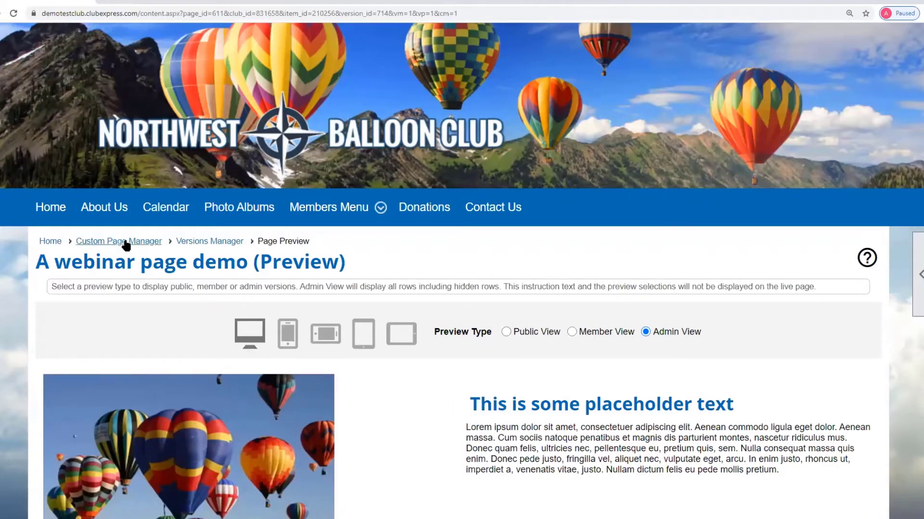
left_click(127, 241)
Check the Active setting in the configuration of "A webinar page demo" and close it without saving.
scroll(622, 303, "down", 5)
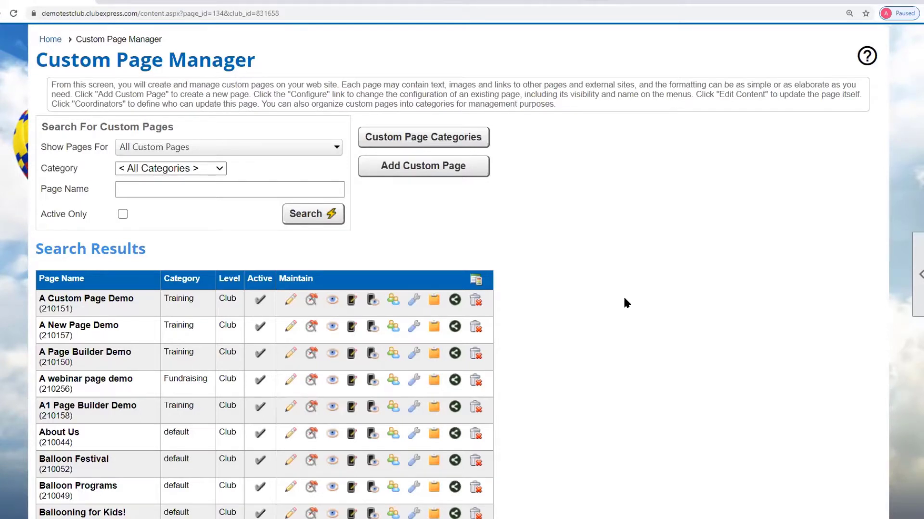
scroll(604, 332, "down", 2)
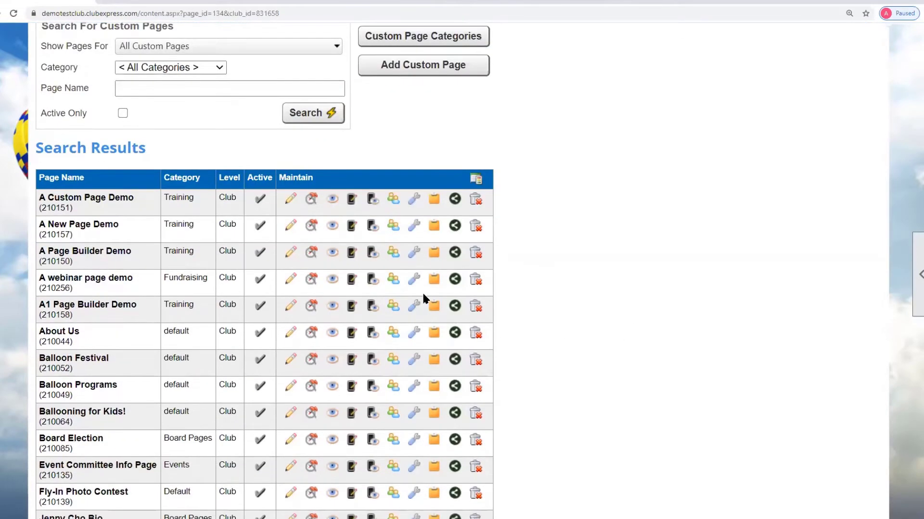
left_click(415, 280)
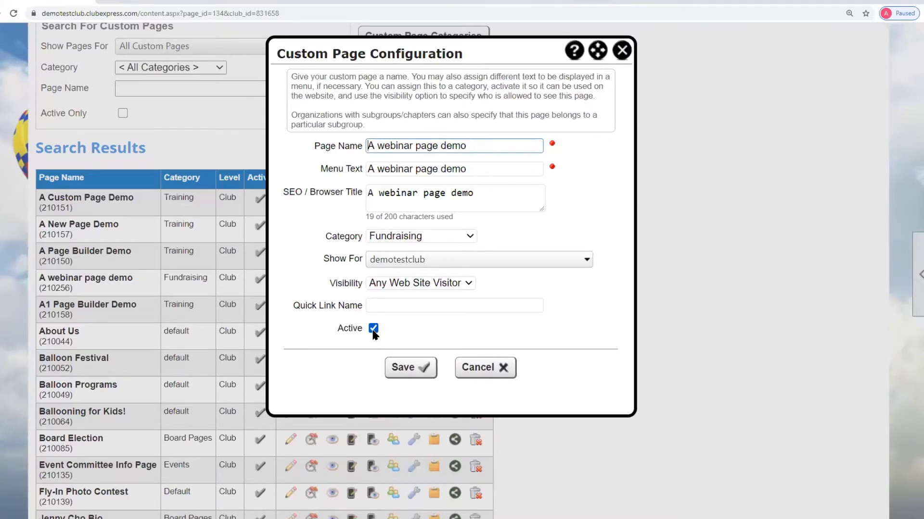
left_click(491, 375)
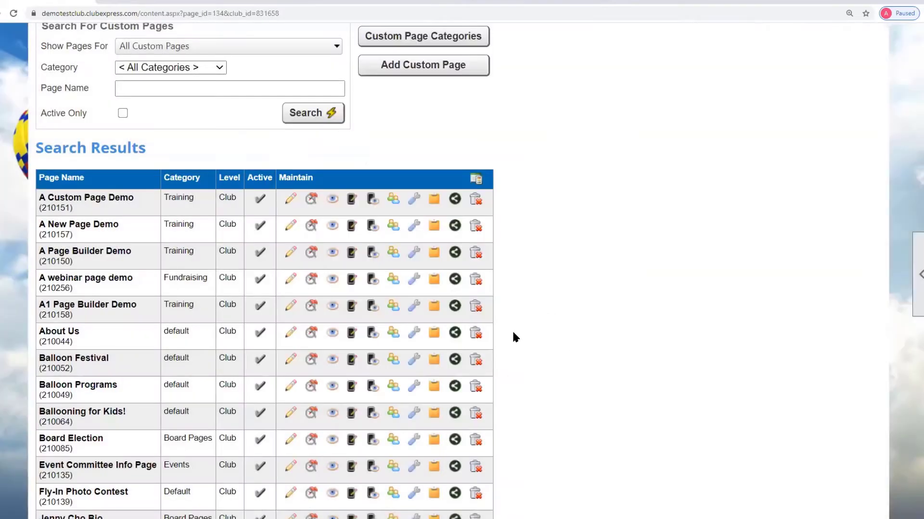
View the main version of "A Page Builder Demo", examine its content, and go back to the custom page list.
scroll(524, 305, "up", 3)
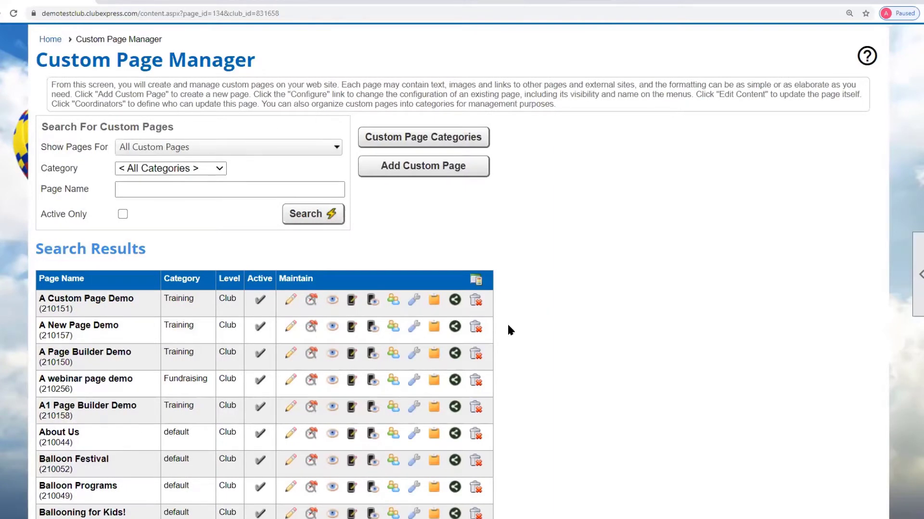
scroll(510, 330, "down", 2)
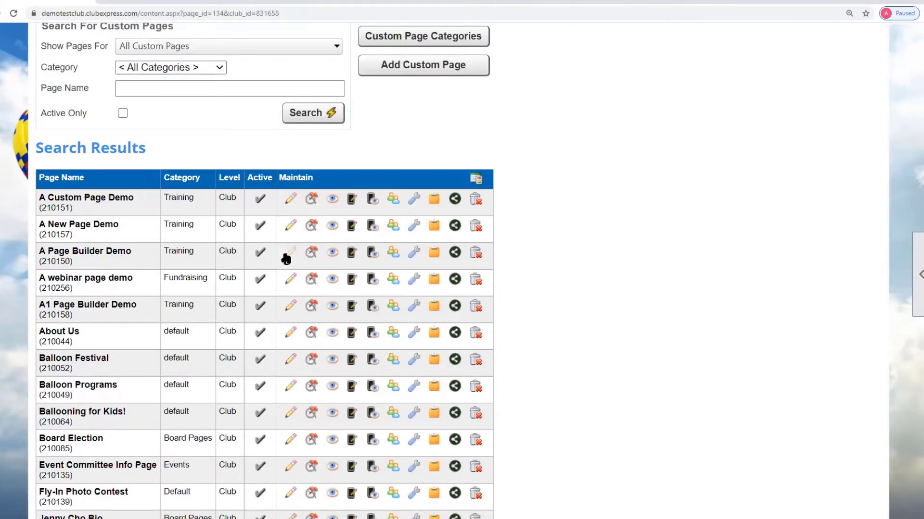
left_click(333, 258)
scroll(407, 294, "down", 3)
scroll(397, 276, "down", 1)
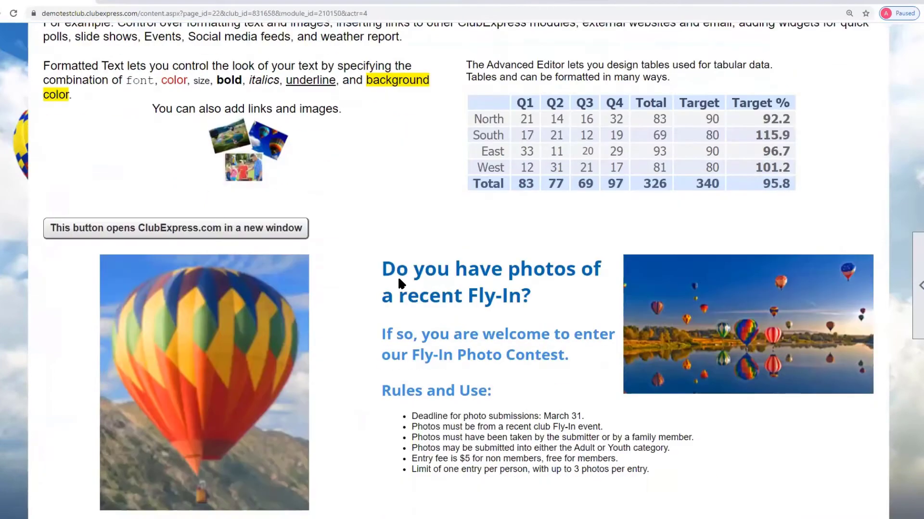
scroll(398, 275, "up", 1)
scroll(302, 221, "up", 3)
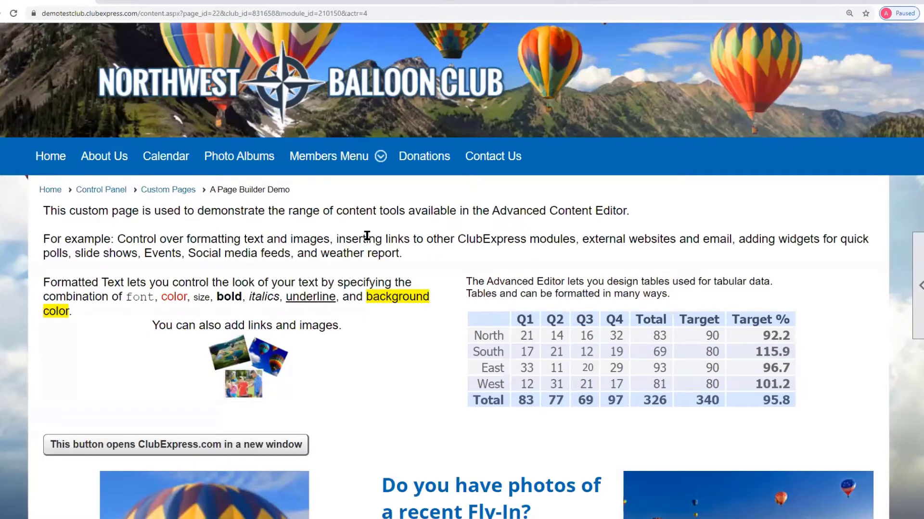
scroll(245, 301, "down", 5)
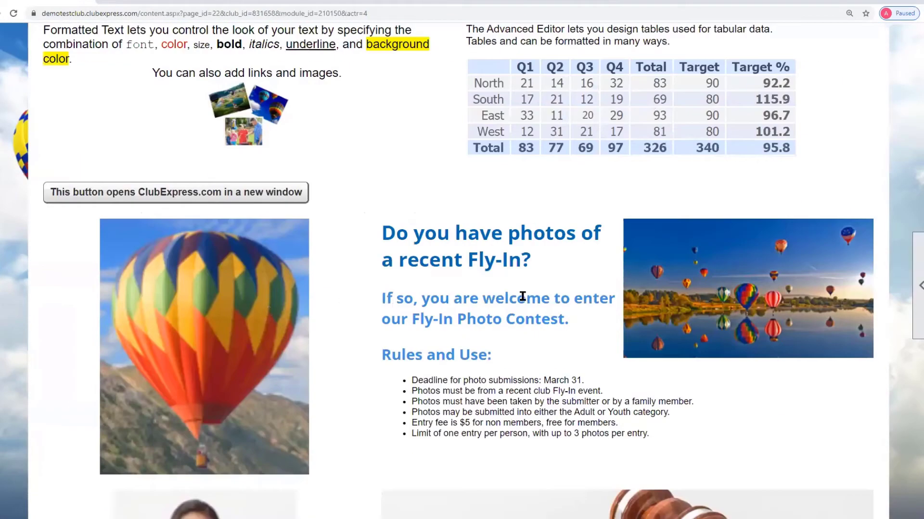
scroll(602, 291, "up", 6)
key("alt+Left")
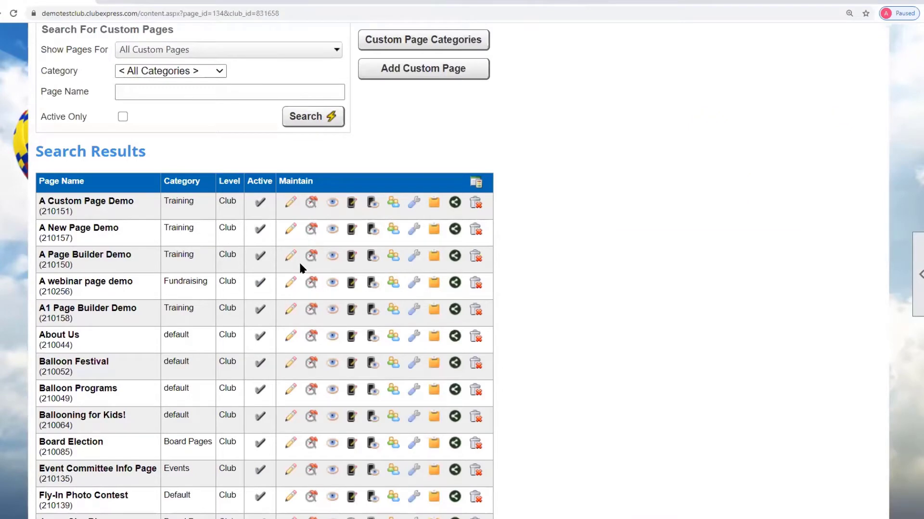
Preview the mobile version of "A Page Builder Demo" in portrait phone view and examine its mobile-only heading and content.
left_click(371, 257)
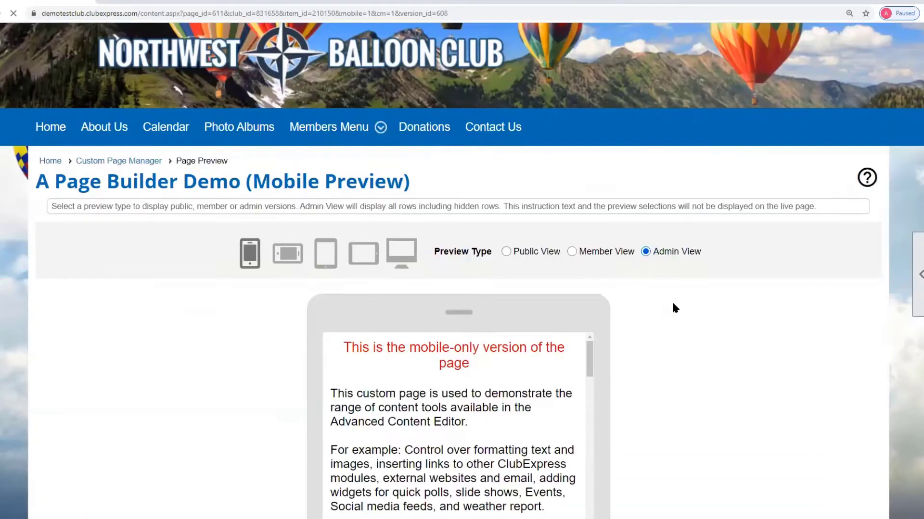
scroll(673, 308, "down", 1)
double_click(354, 277)
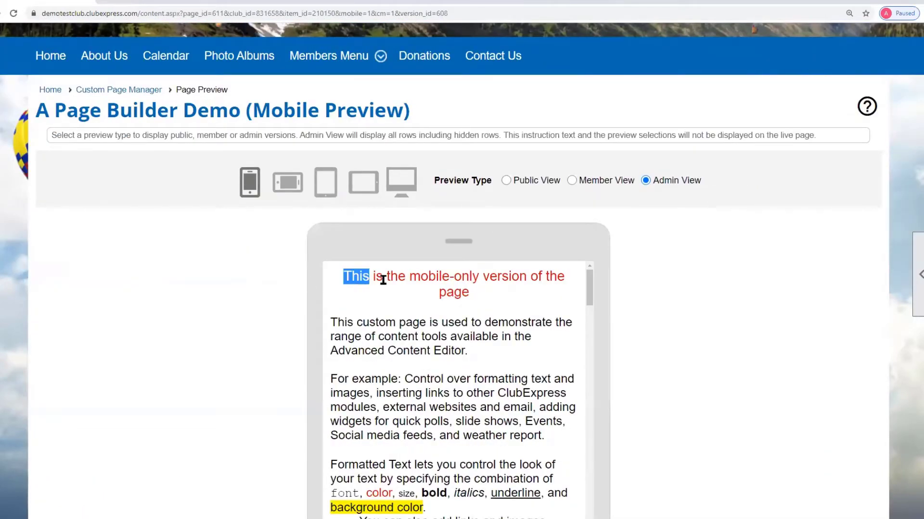
left_click_drag(384, 280, 510, 294)
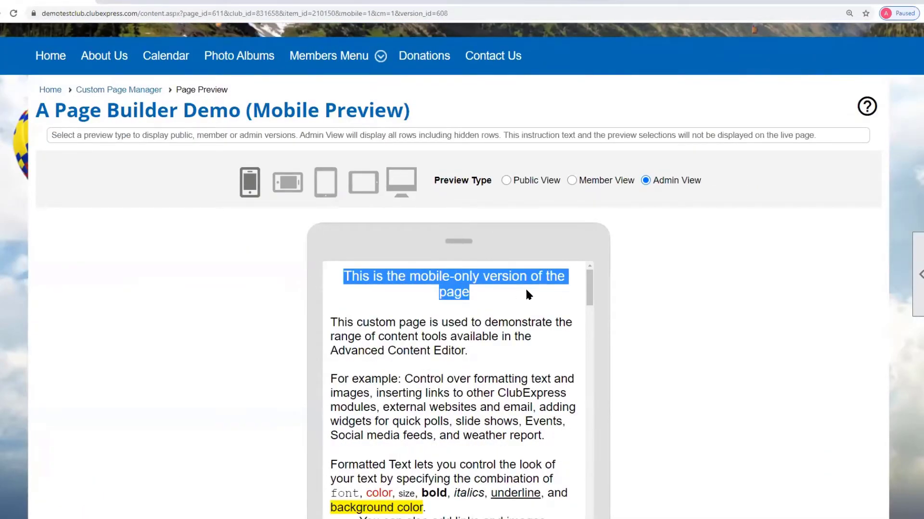
left_click(508, 291)
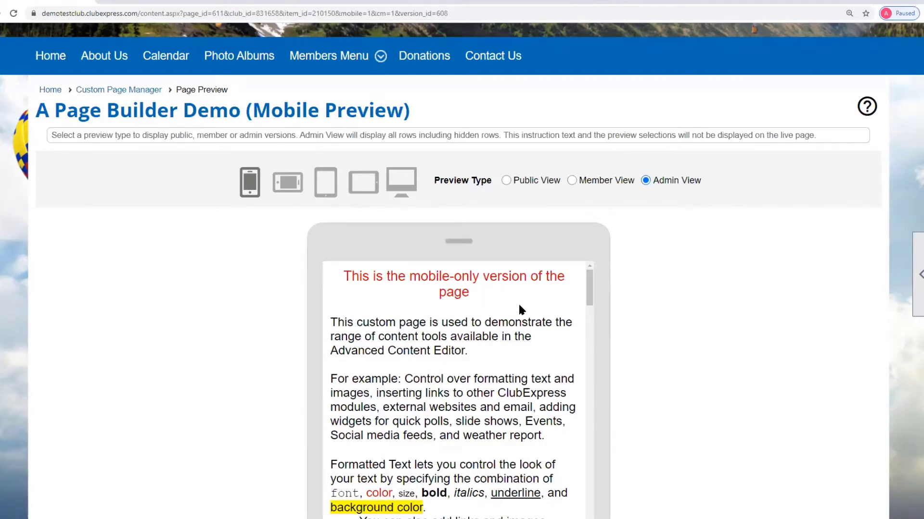
scroll(519, 306, "down", 7)
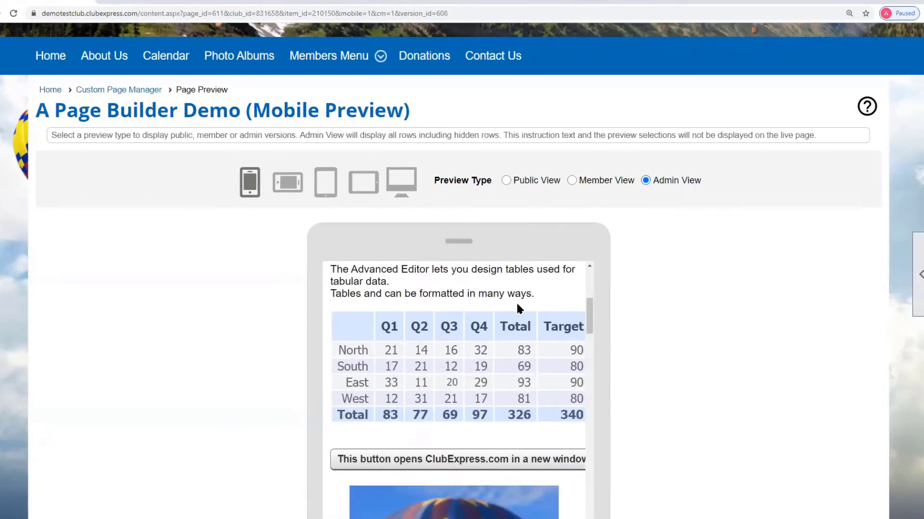
scroll(516, 302, "down", 5)
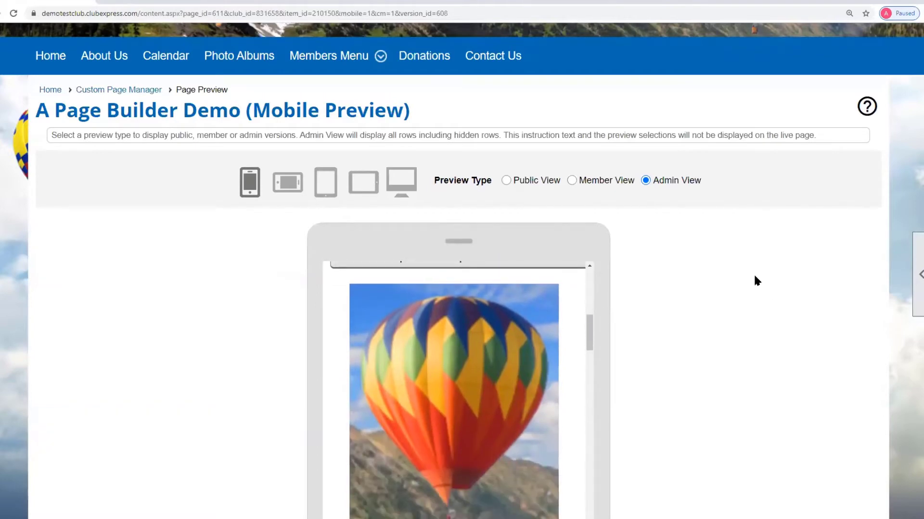
scroll(754, 281, "down", 3)
scroll(457, 201, "down", 2)
scroll(457, 201, "down", 2)
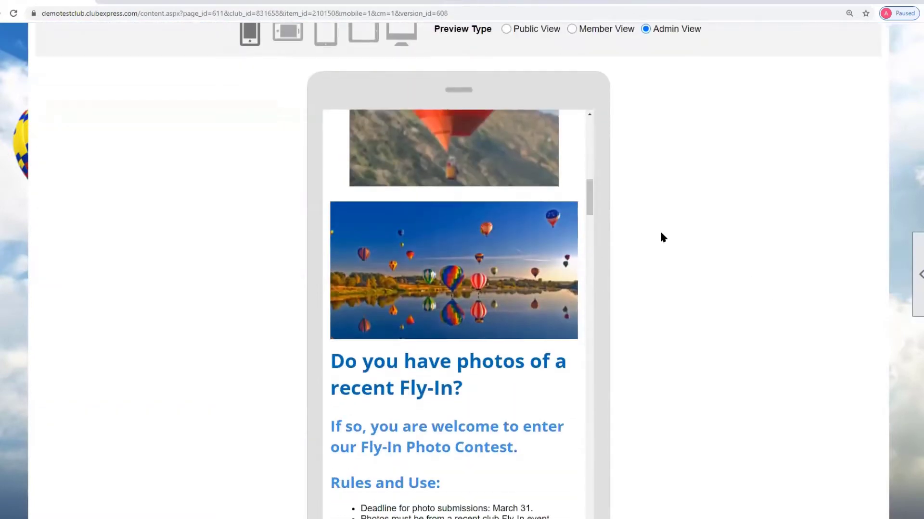
scroll(688, 236, "down", 3)
scroll(679, 245, "up", 6)
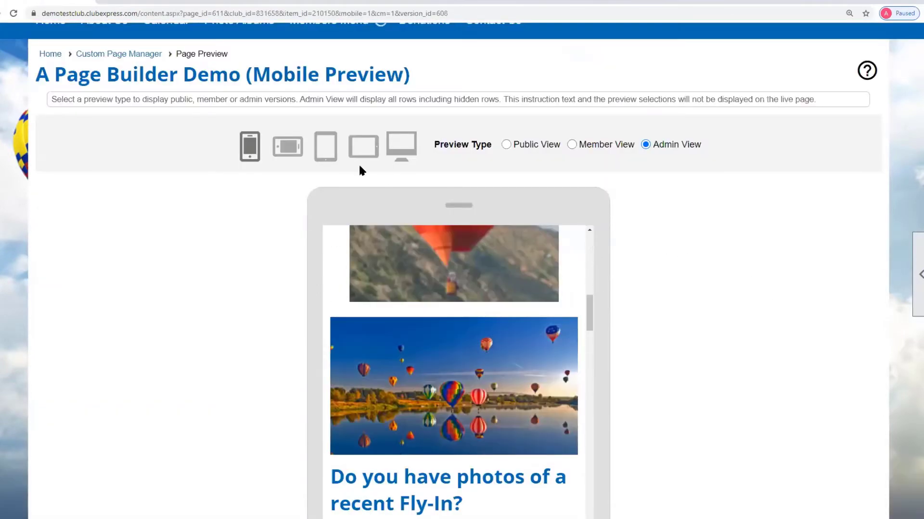
Preview the mobile version in landscape and portrait tablet views, and return to the list of custom pages.
left_click(364, 146)
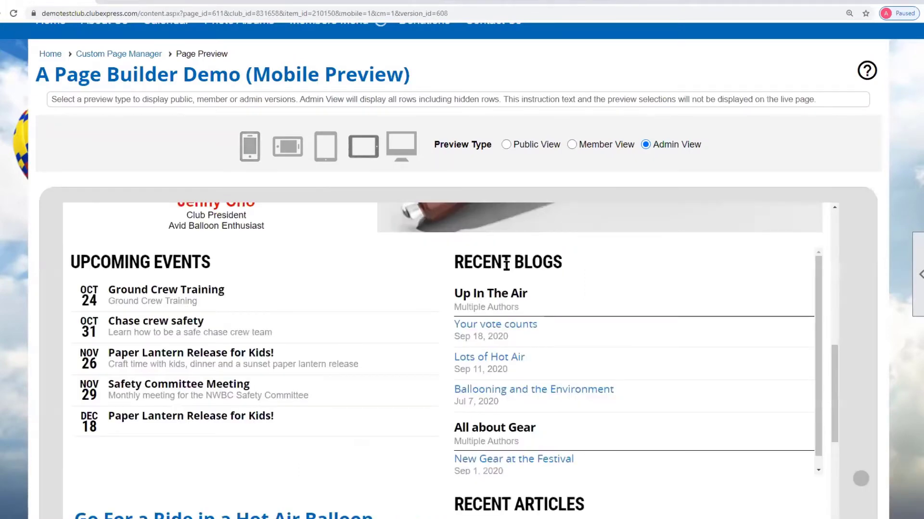
scroll(539, 278, "up", 8)
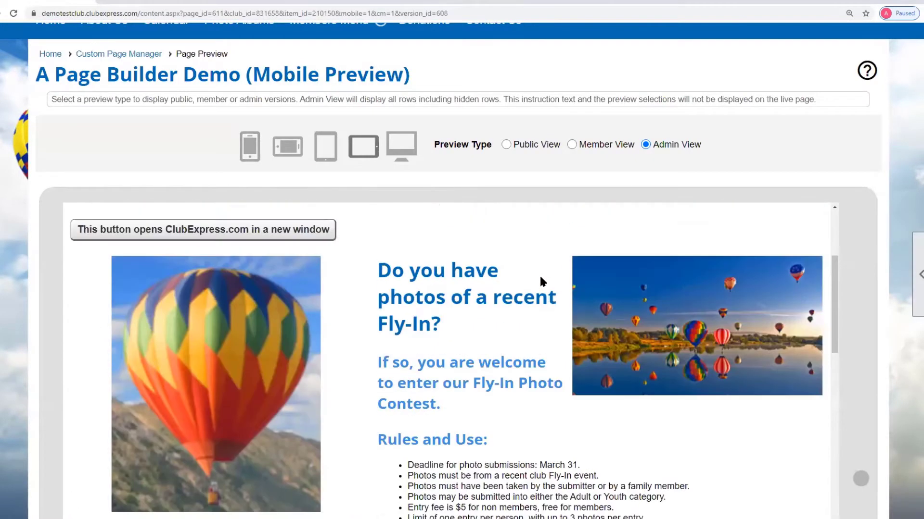
left_click(327, 152)
scroll(548, 296, "down", 8)
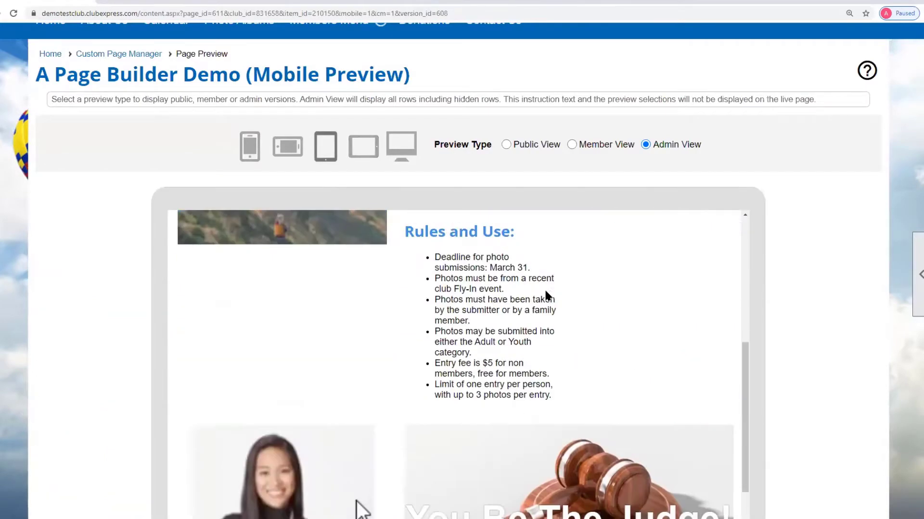
scroll(547, 295, "up", 8)
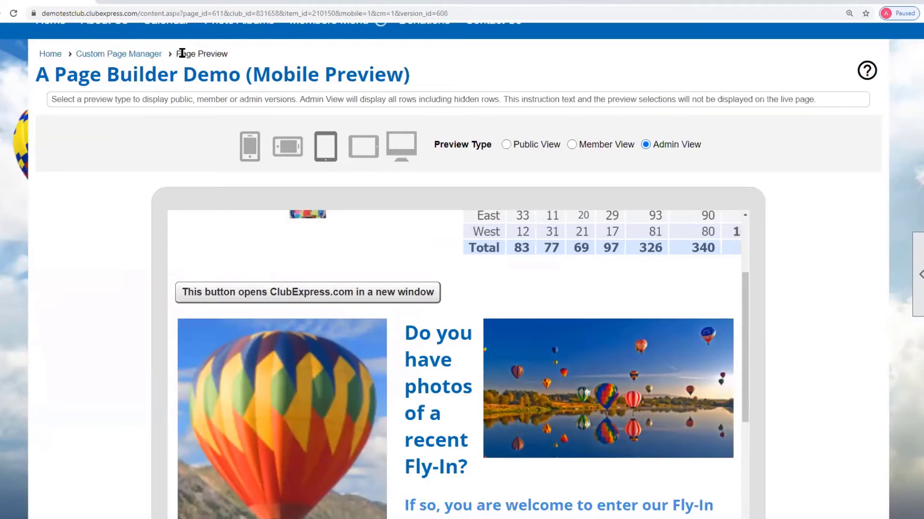
left_click(139, 56)
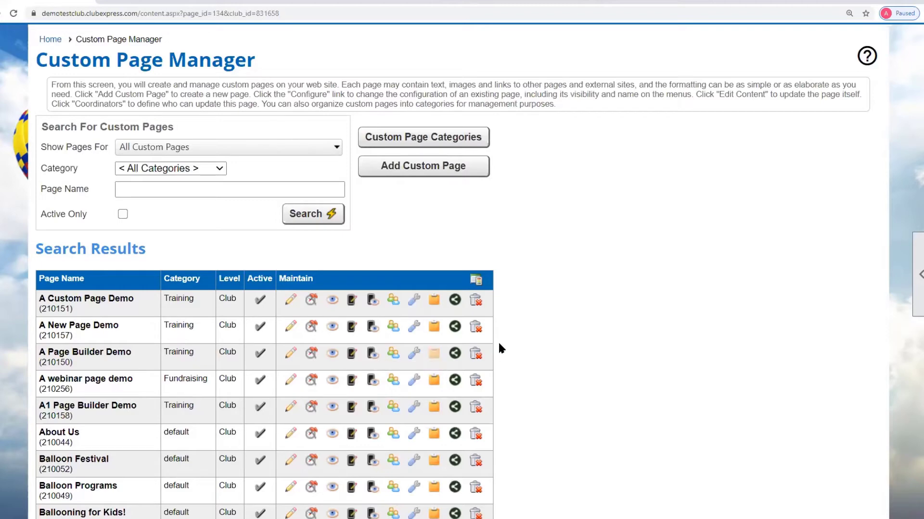
scroll(496, 341, "down", 2)
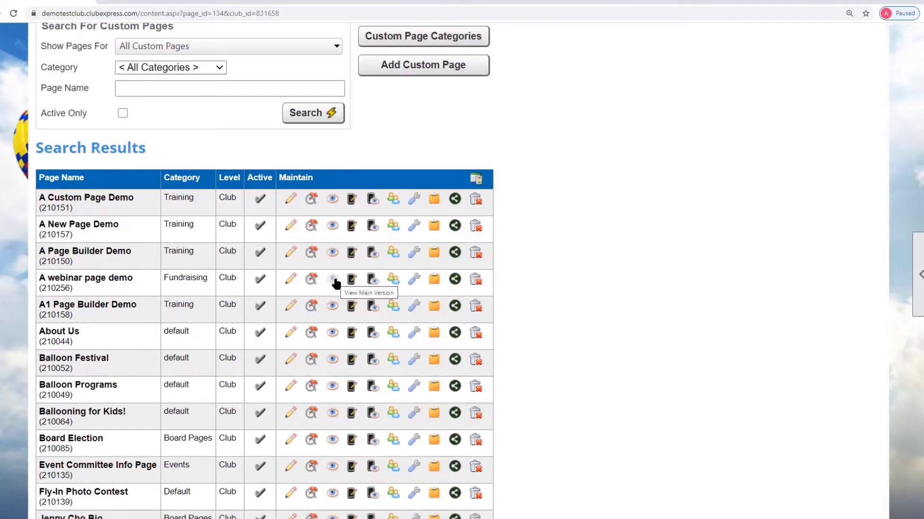
Open the main version of "A New Page Demo" for editing in Page Builder and leave it without changes.
scroll(336, 283, "up", 1)
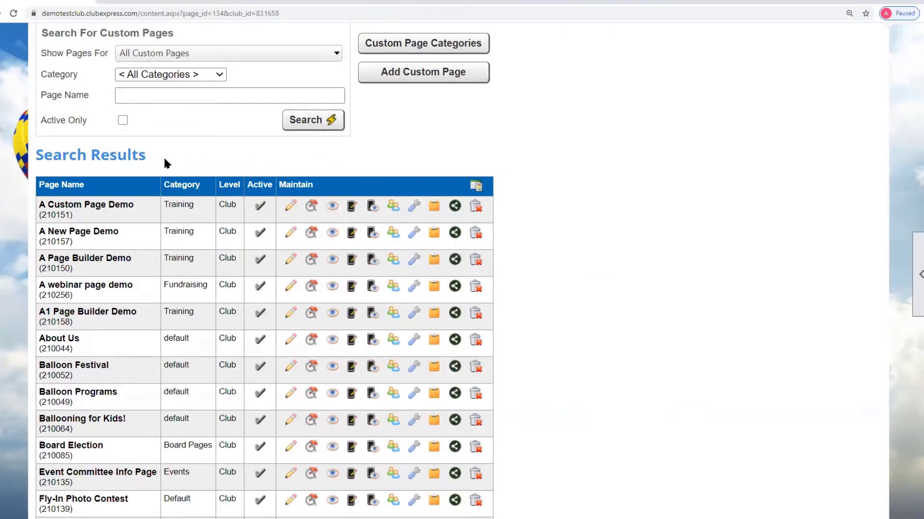
scroll(221, 186, "up", 3)
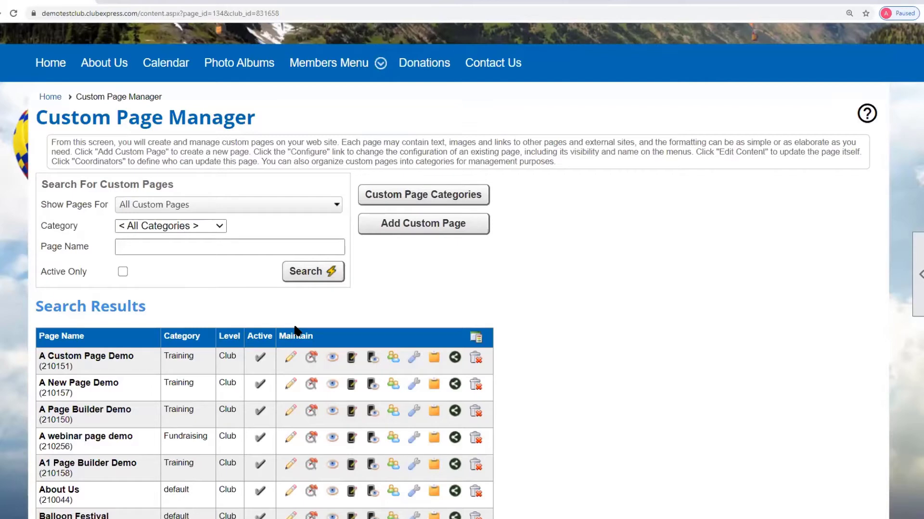
left_click(290, 384)
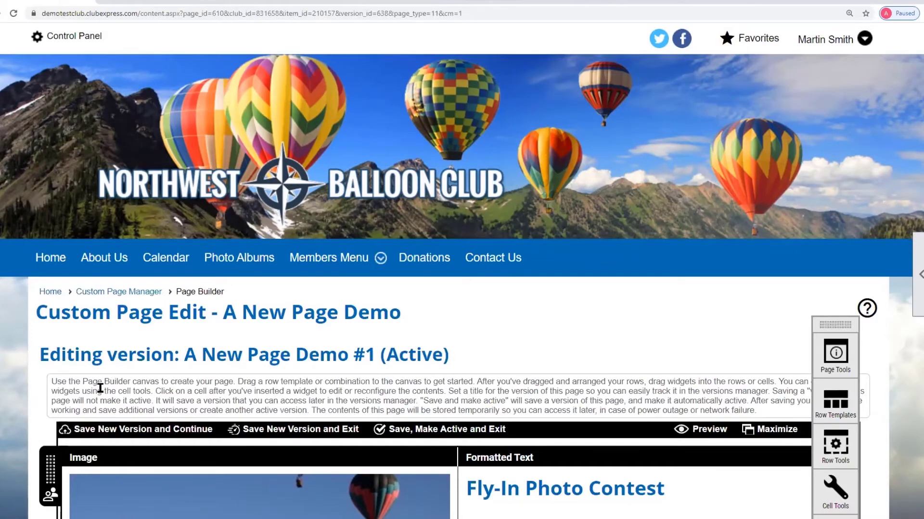
key("alt+Left")
Open the website Control Panel, view the coordinators for the Custom Pages function, and close the list without adding anyone.
scroll(595, 348, "up", 3)
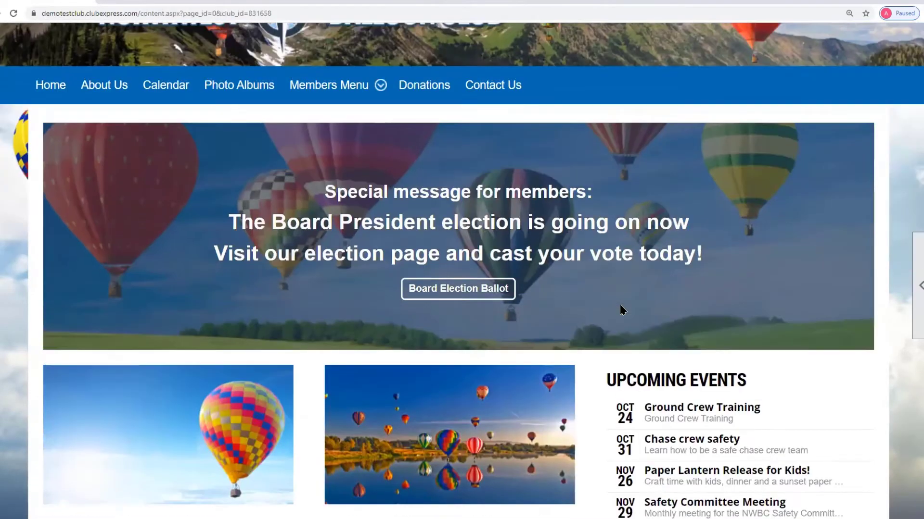
scroll(620, 304, "up", 3)
scroll(87, 70, "up", 1)
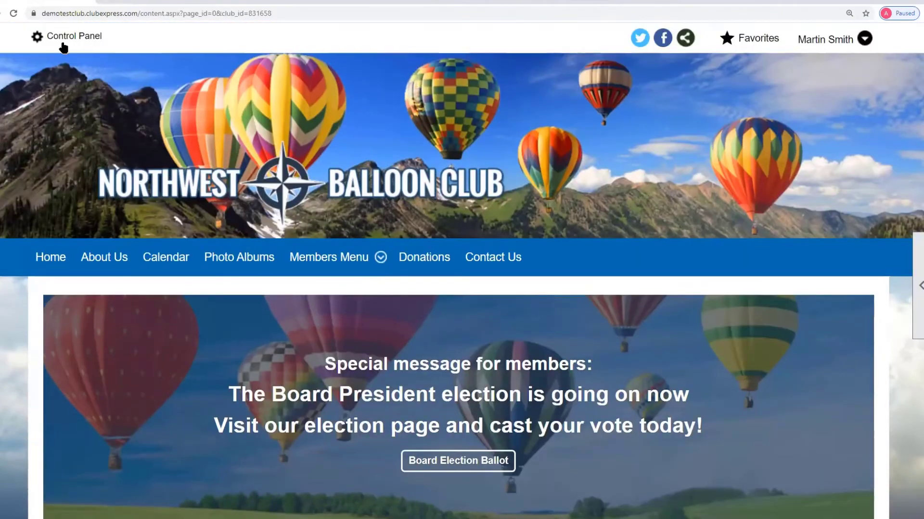
left_click(62, 37)
scroll(487, 273, "down", 2)
scroll(487, 273, "down", 2)
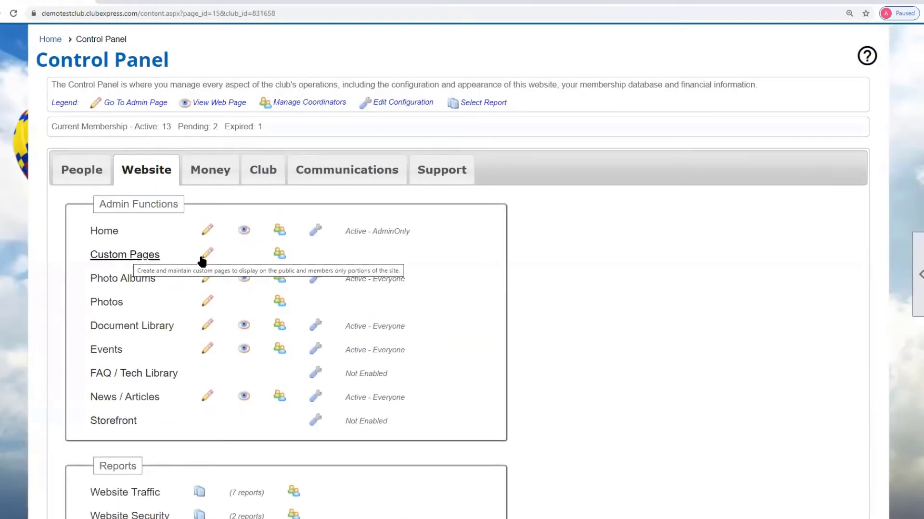
left_click(281, 255)
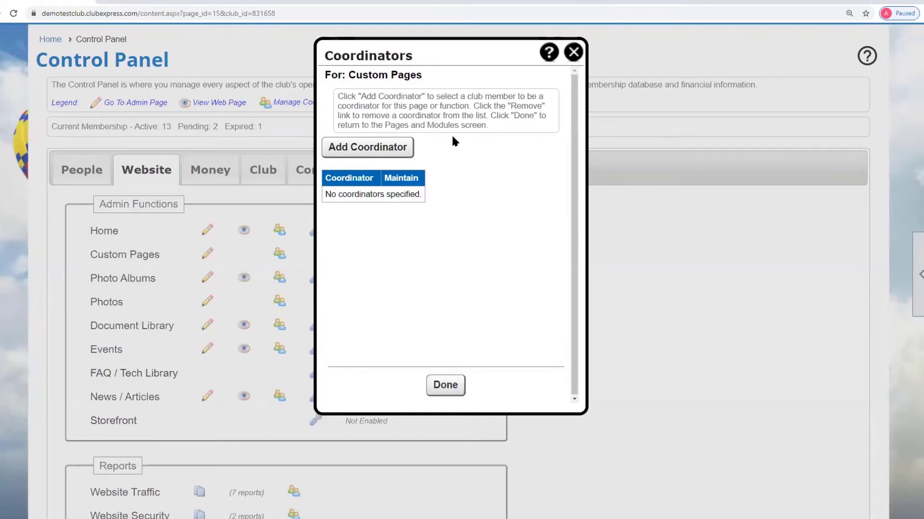
left_click(573, 52)
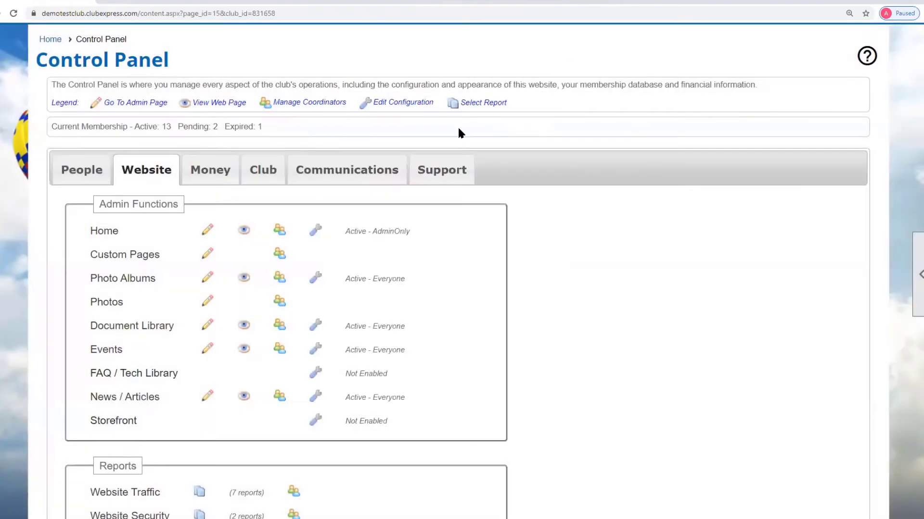
Open the Custom Page Manager and add the first listed club member as coordinator of "A webinar page demo".
left_click(136, 255)
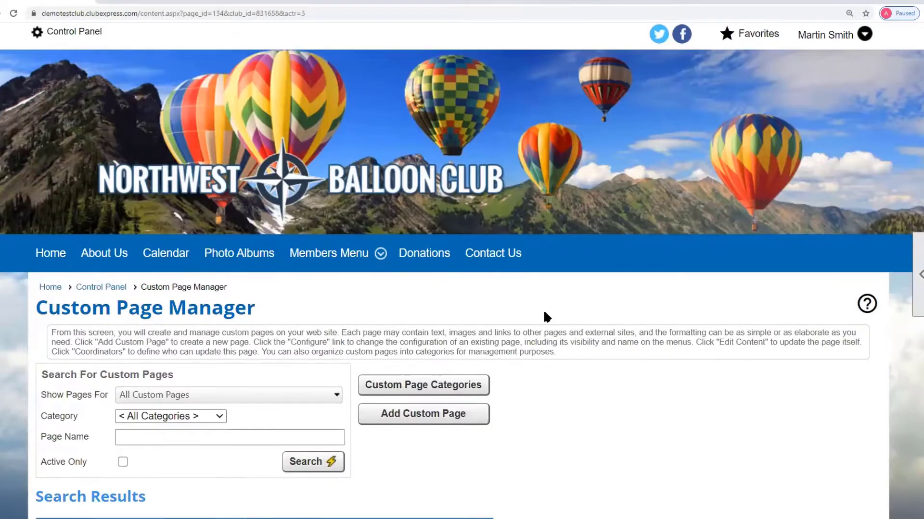
scroll(547, 317, "down", 6)
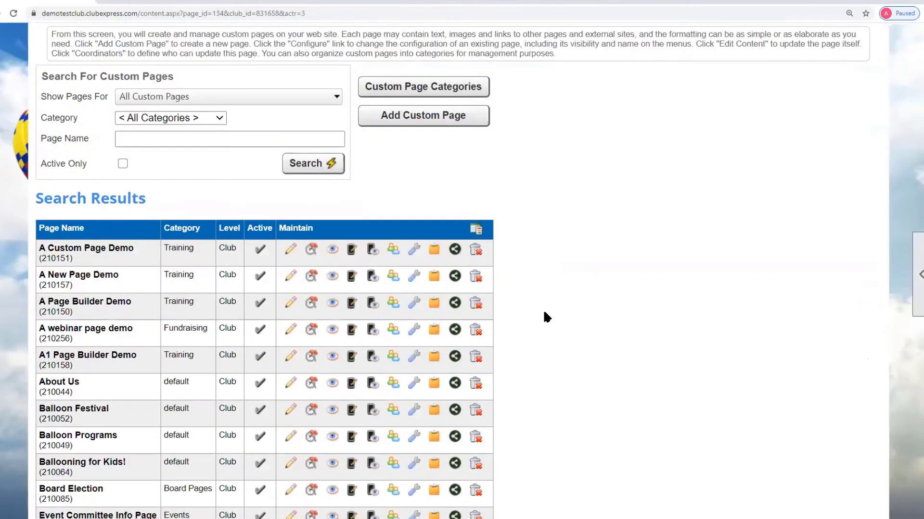
left_click(393, 330)
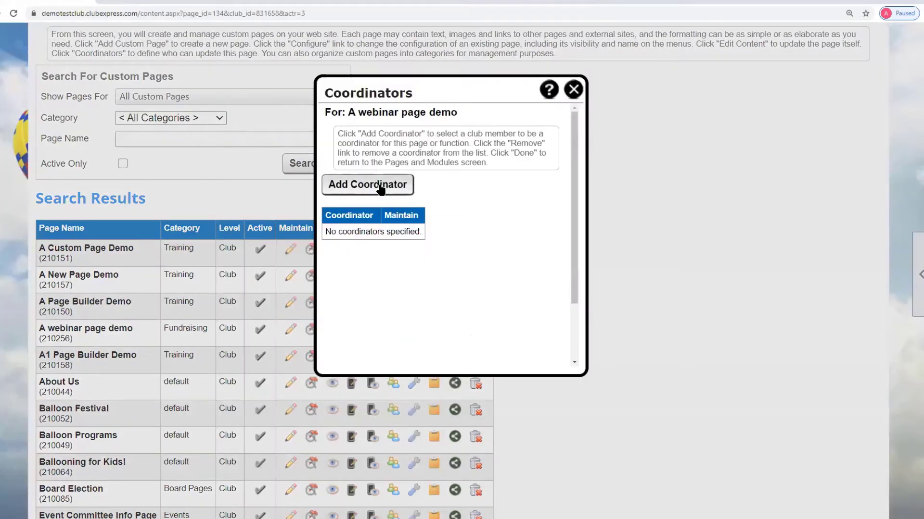
left_click(379, 186)
left_click(538, 168)
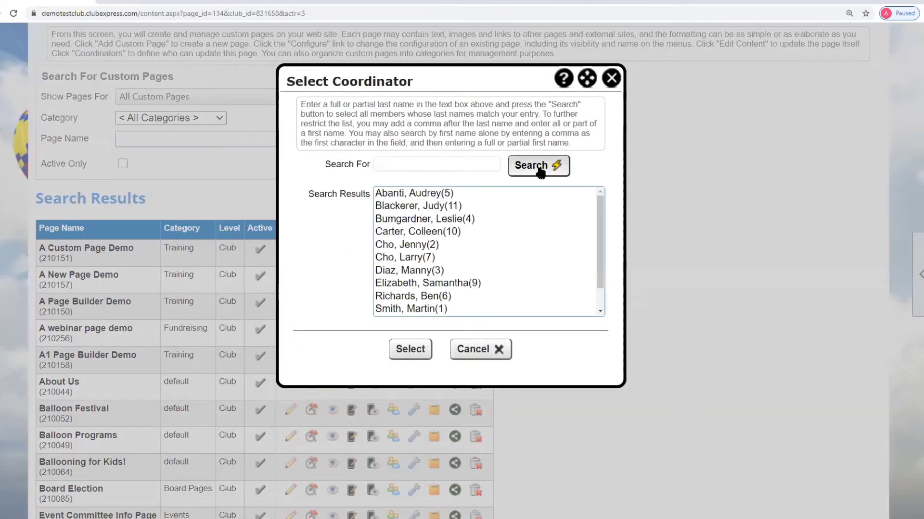
left_click(422, 194)
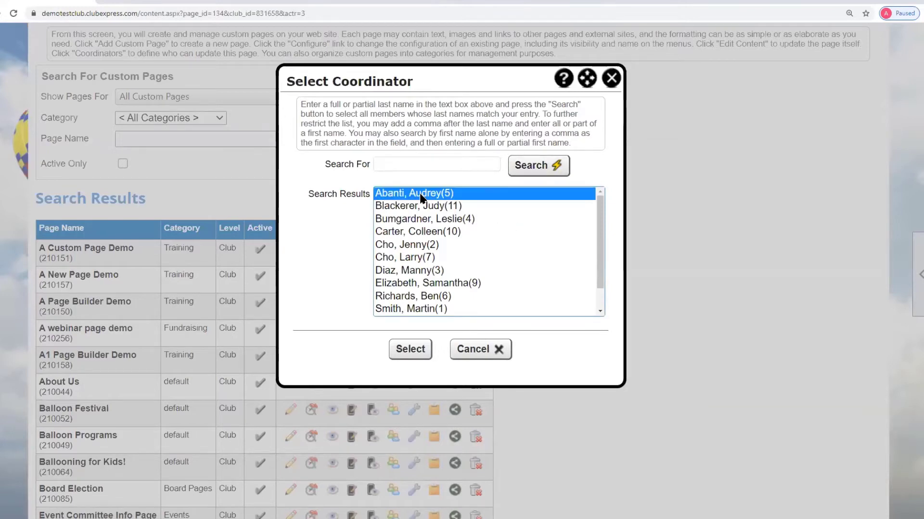
left_click(411, 349)
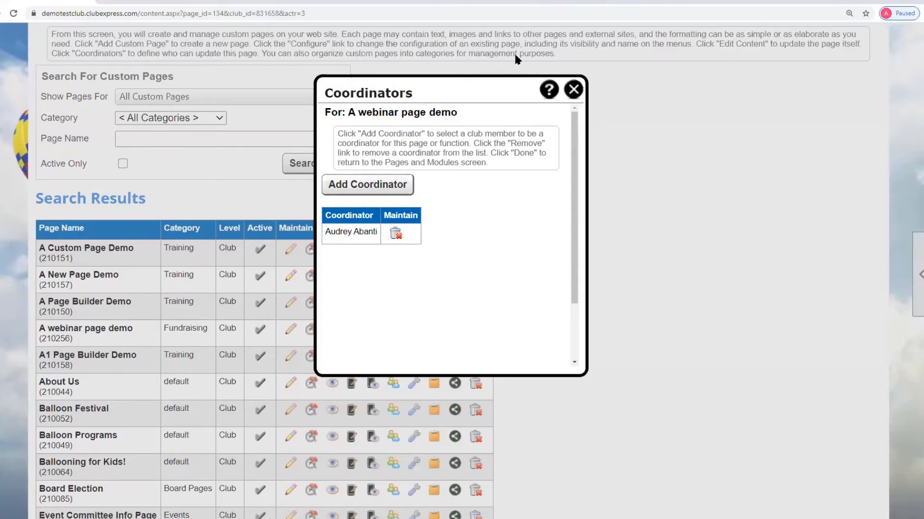
left_click(573, 90)
Change the category of "A Page Builder Demo" to Ballooning in its page configuration and save it.
scroll(99, 189, "up", 6)
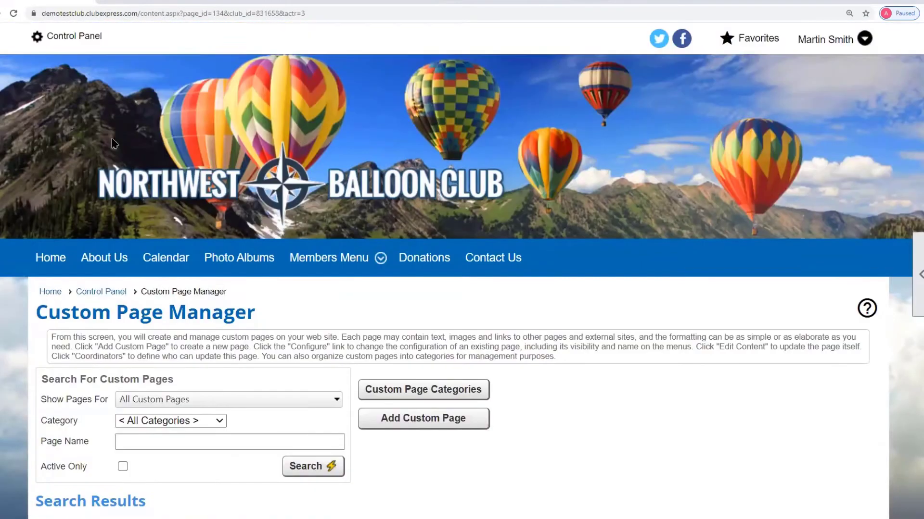
mouse_move(289, 248)
scroll(268, 350, "down", 5)
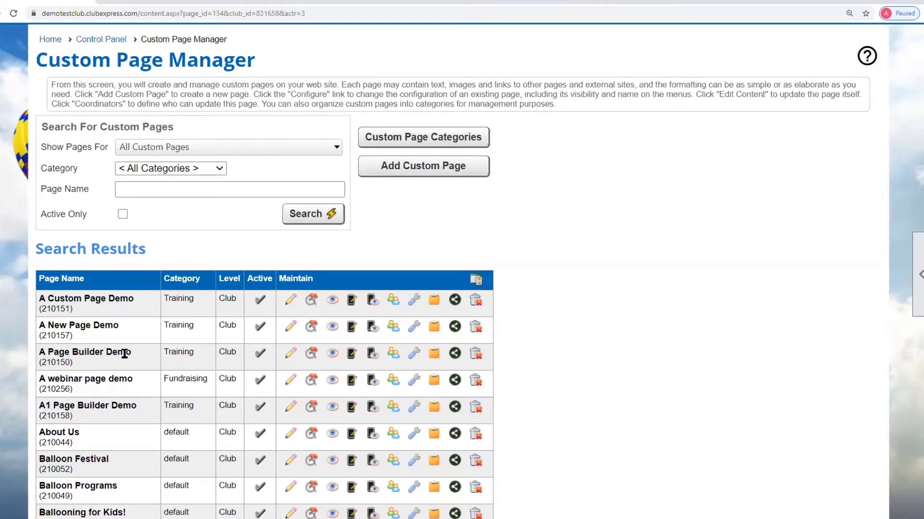
left_click(415, 355)
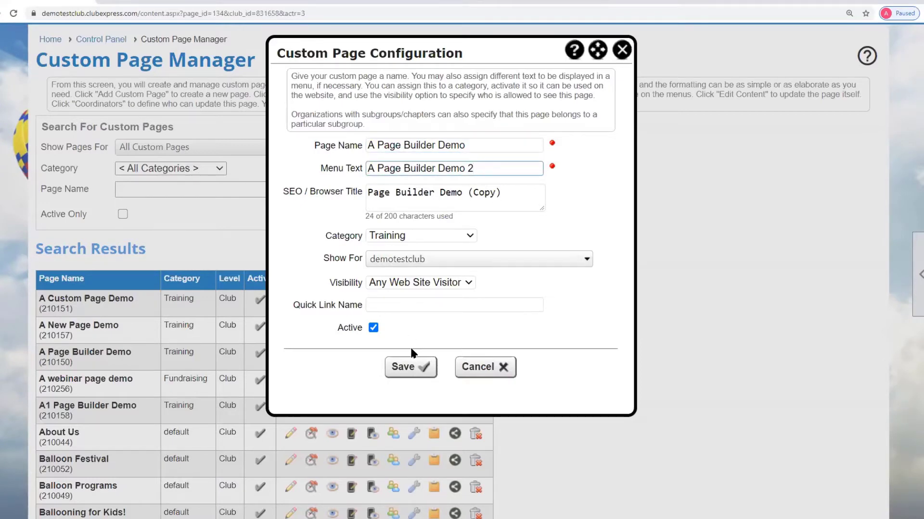
left_click(469, 236)
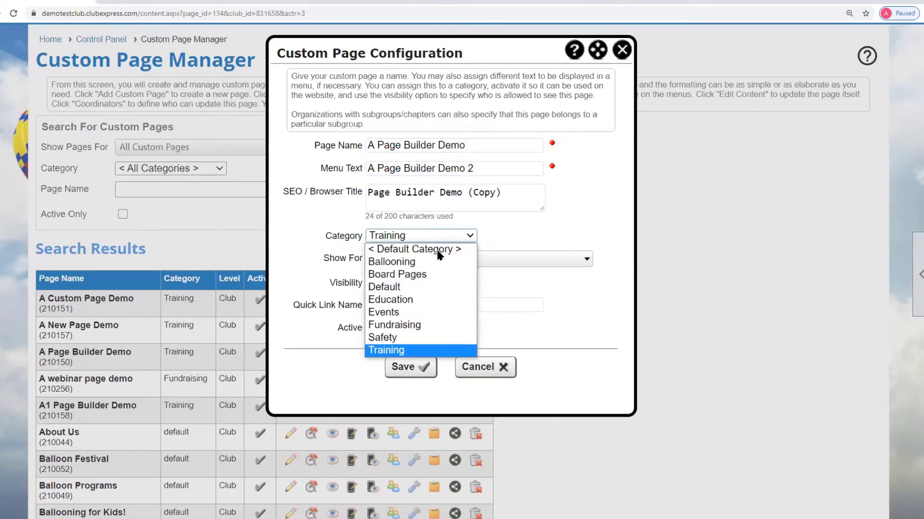
left_click(391, 262)
left_click(423, 370)
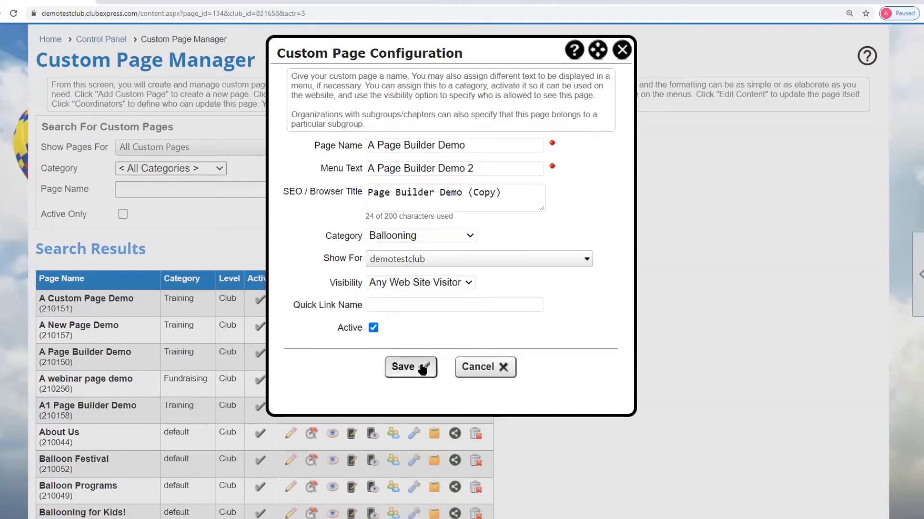
scroll(524, 346, "down", 6)
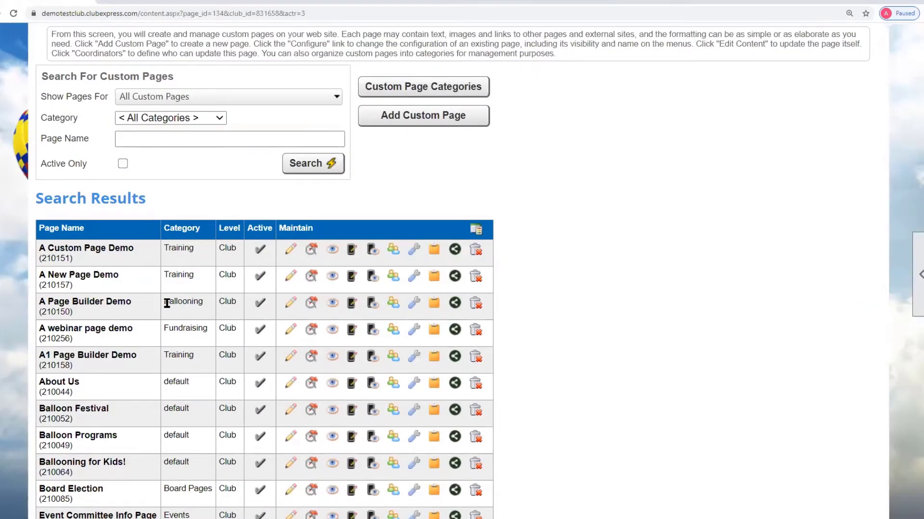
Open the versions manager for the Board Election page, examine its versions and their maintenance options, and return to the page list.
scroll(691, 276, "down", 2)
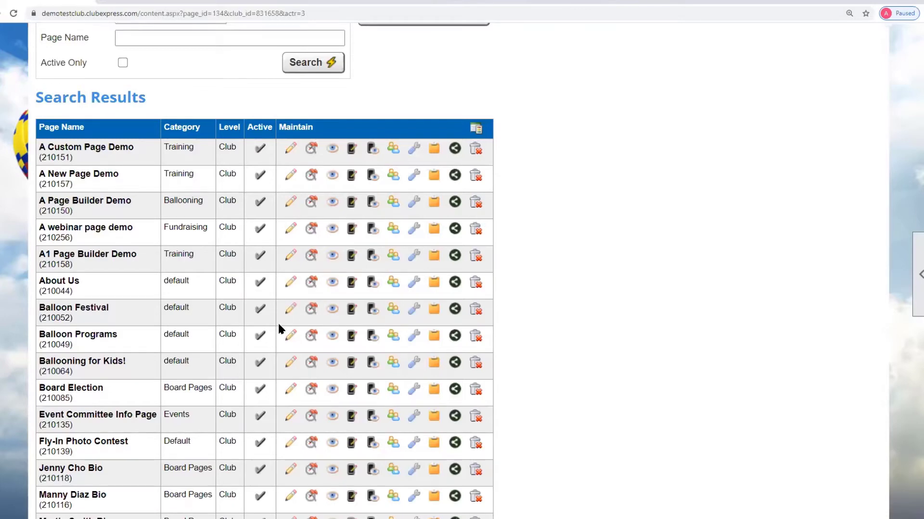
left_click(308, 392)
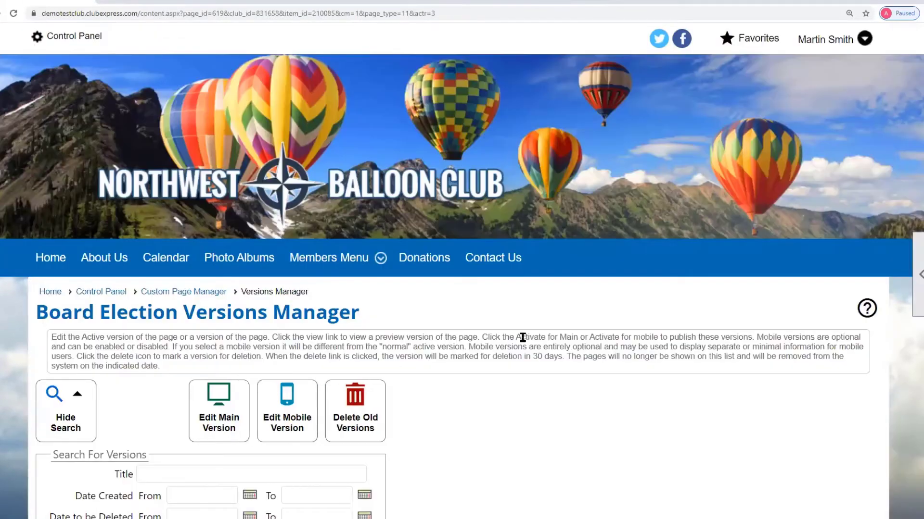
scroll(522, 337, "down", 6)
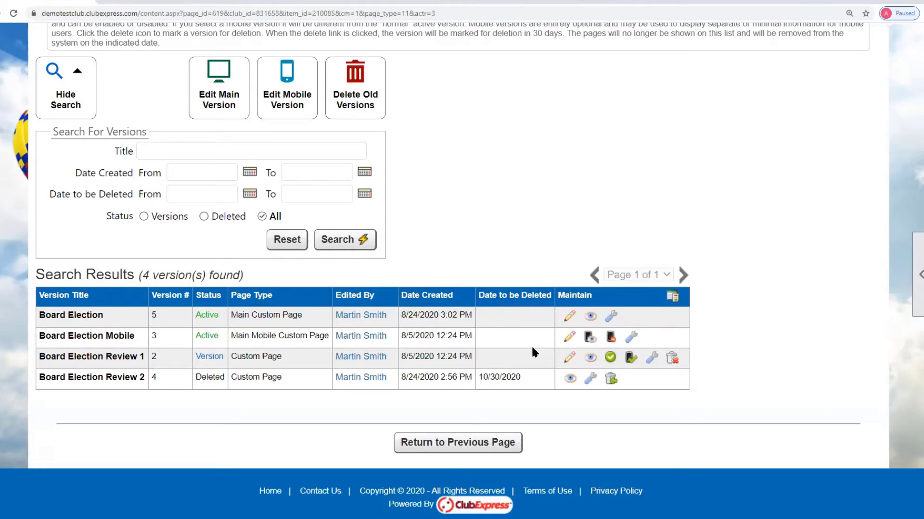
scroll(519, 354, "up", 1)
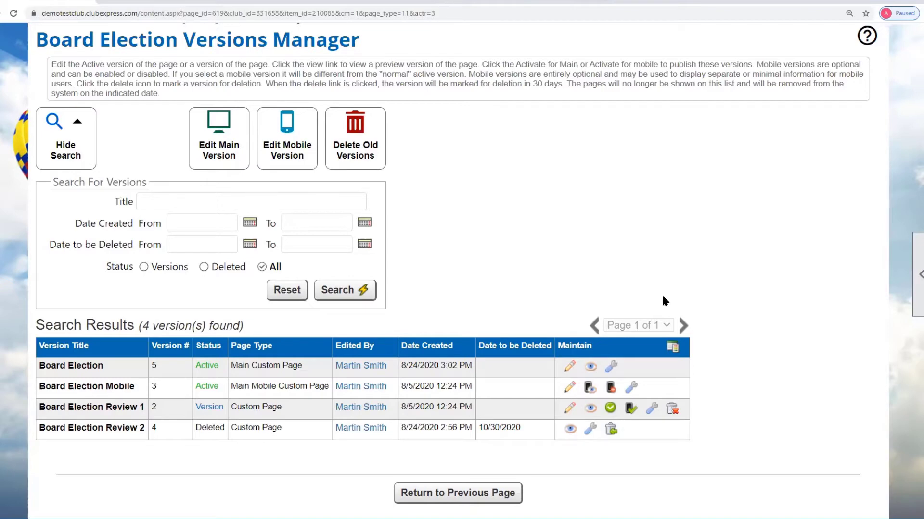
key("alt+Left")
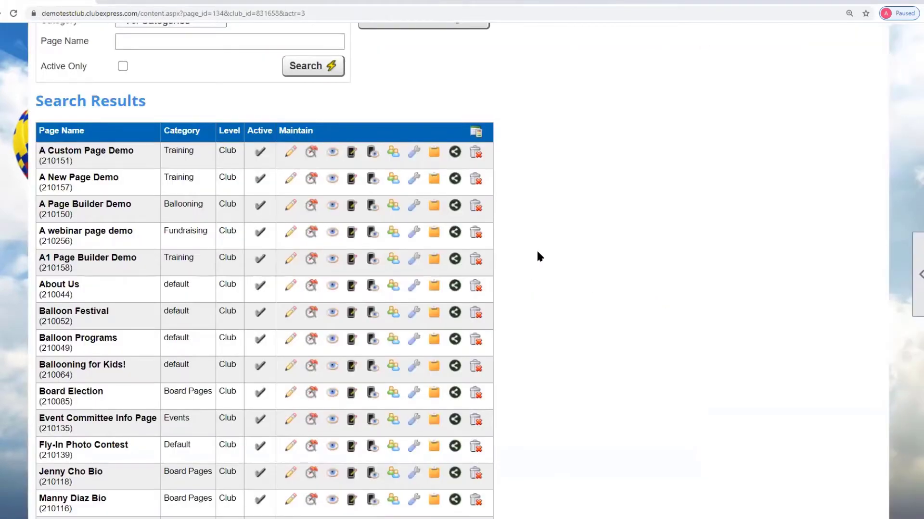
Examine the active main and mobile versions of "A Page Builder Demo" in its versions manager and return to the page list.
scroll(567, 238, "up", 3)
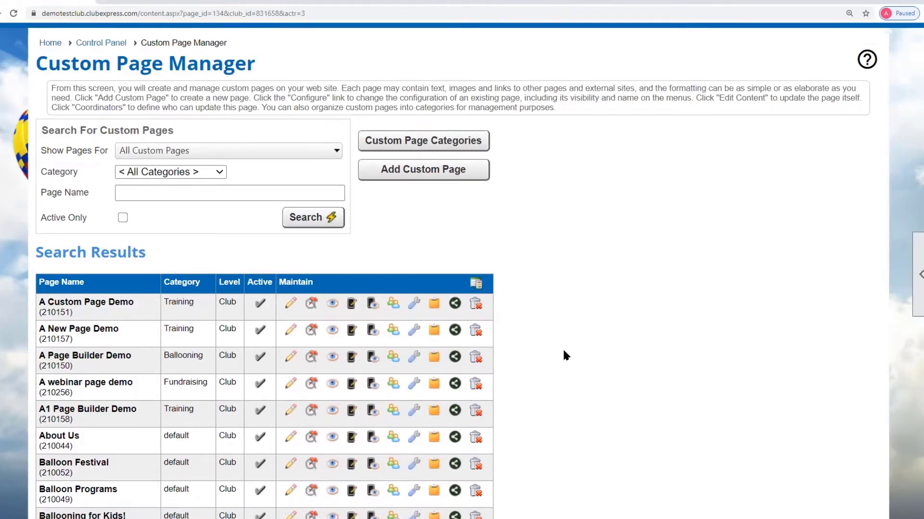
scroll(564, 352, "down", 1)
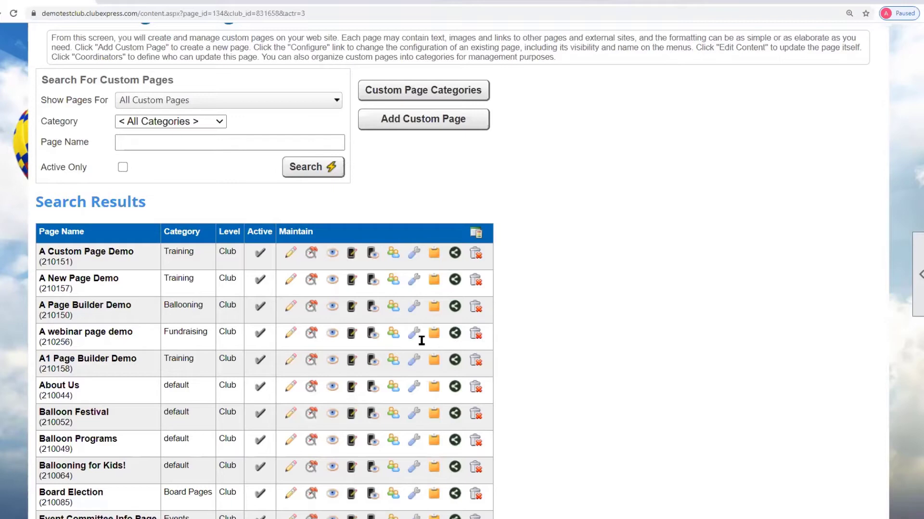
left_click(310, 306)
scroll(550, 328, "down", 5)
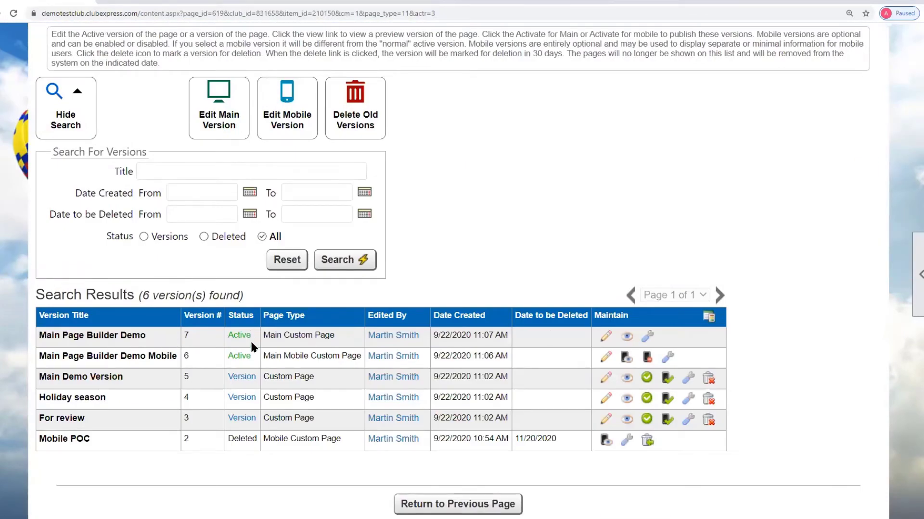
left_click_drag(264, 335, 330, 337)
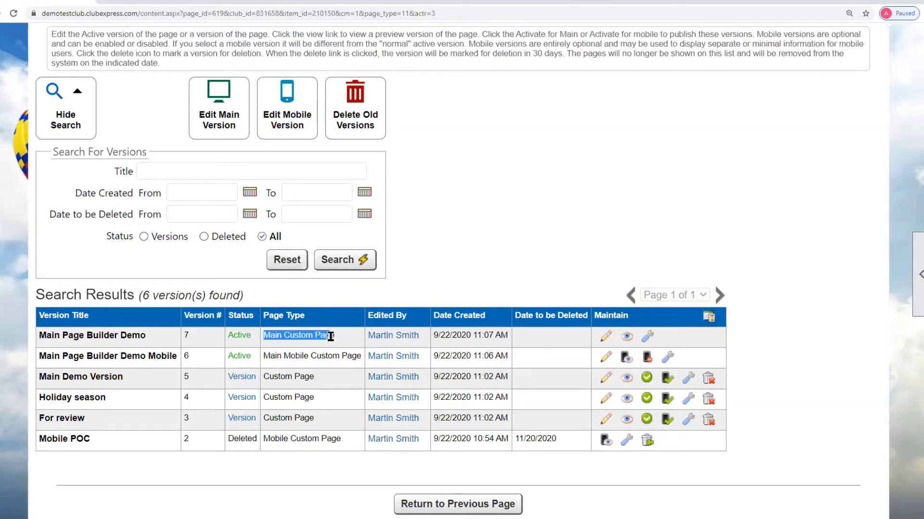
left_click_drag(266, 356, 340, 355)
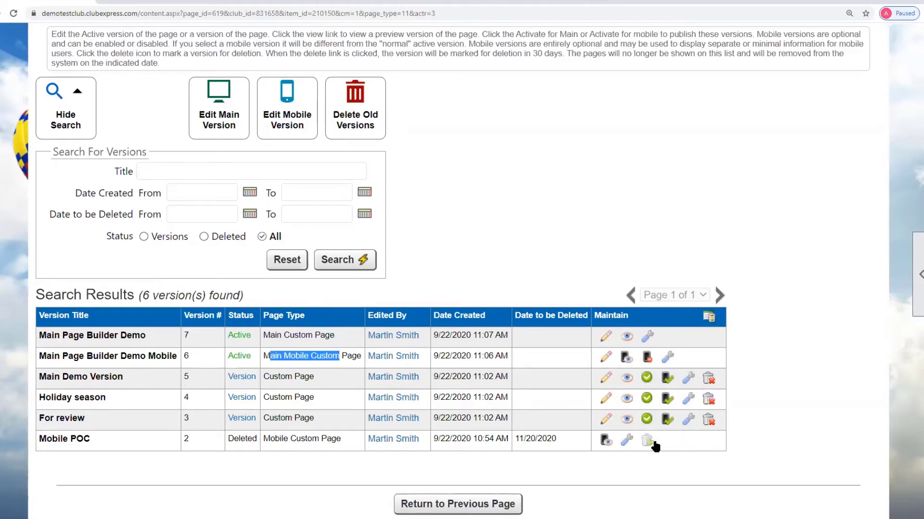
key("alt+Left")
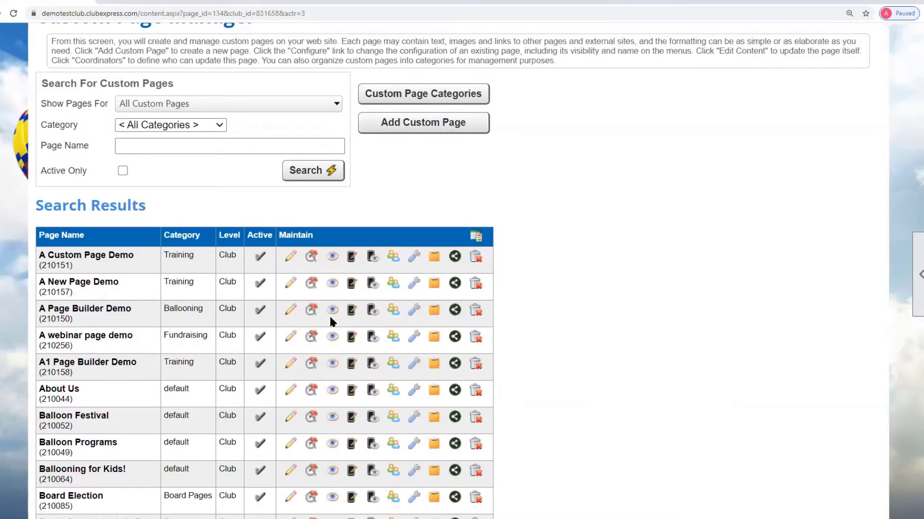
Start a copy of "A Page Builder Demo" and set its page name and menu text to "a new pbd".
left_click(434, 311)
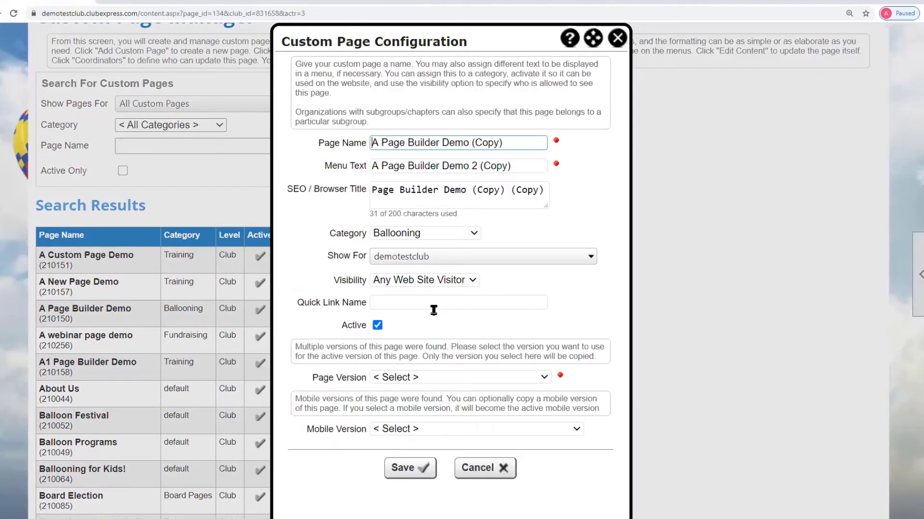
left_click_drag(532, 142, 330, 145)
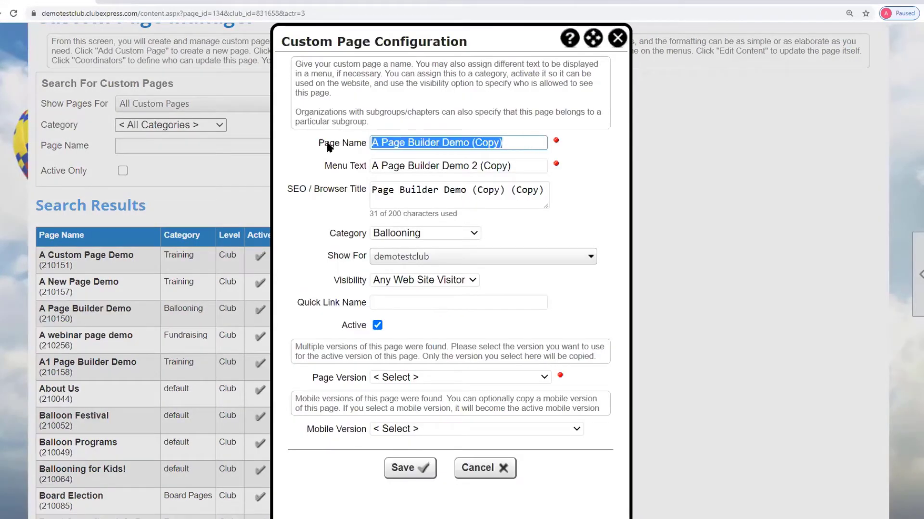
type("a ")
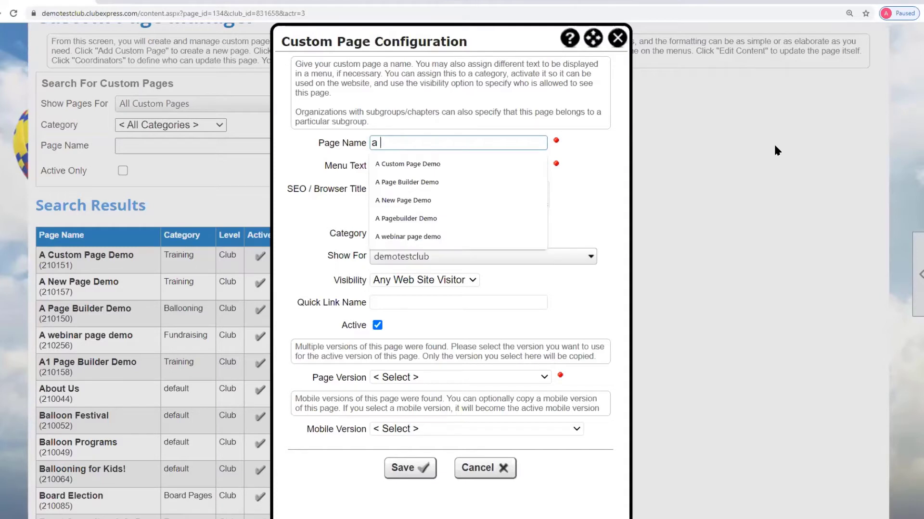
type("new pb")
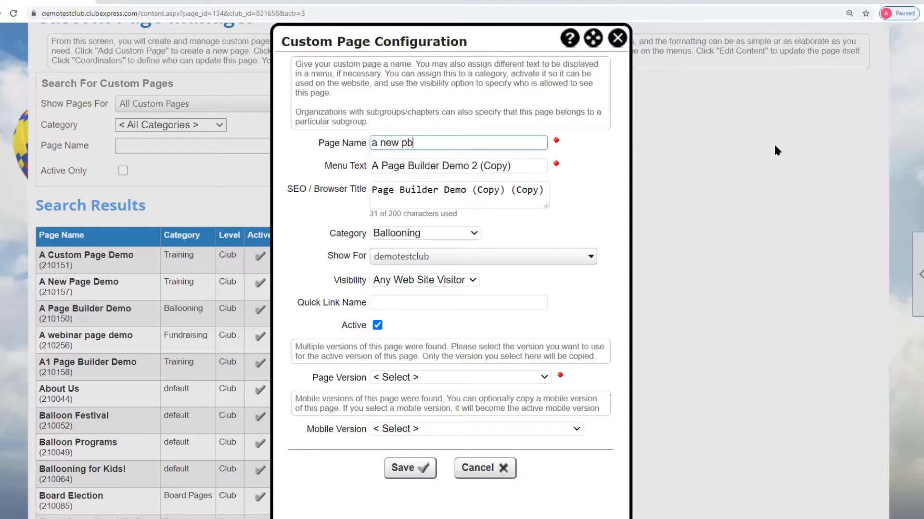
type("d")
left_click_drag(513, 165, 342, 163)
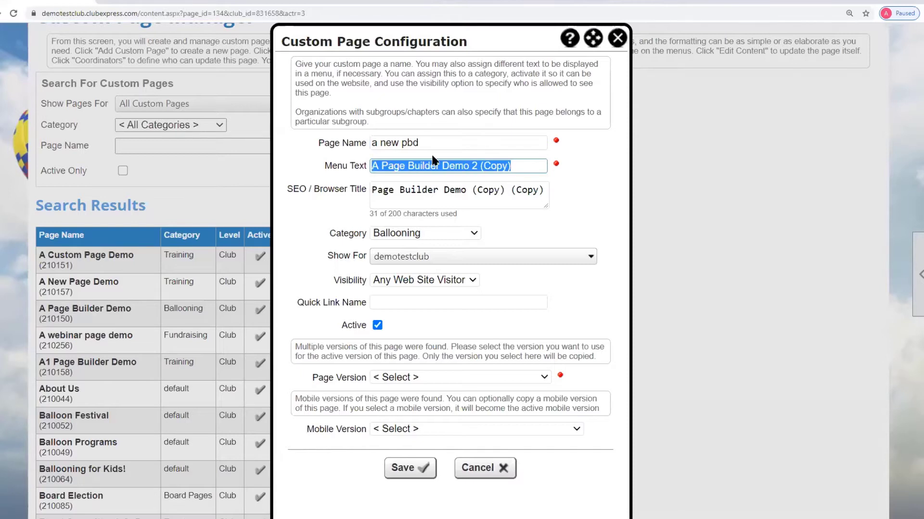
type("a new pbd")
key("BackSpace")
key("BackSpace")
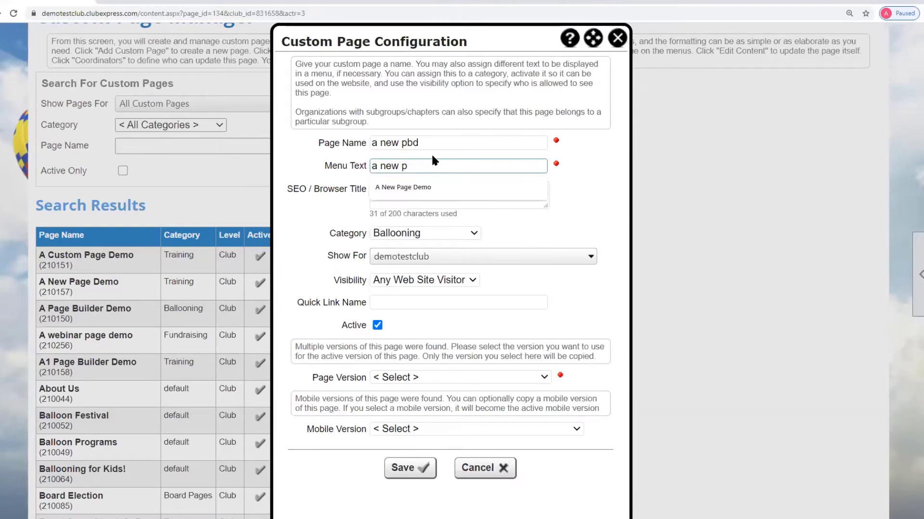
type("bd")
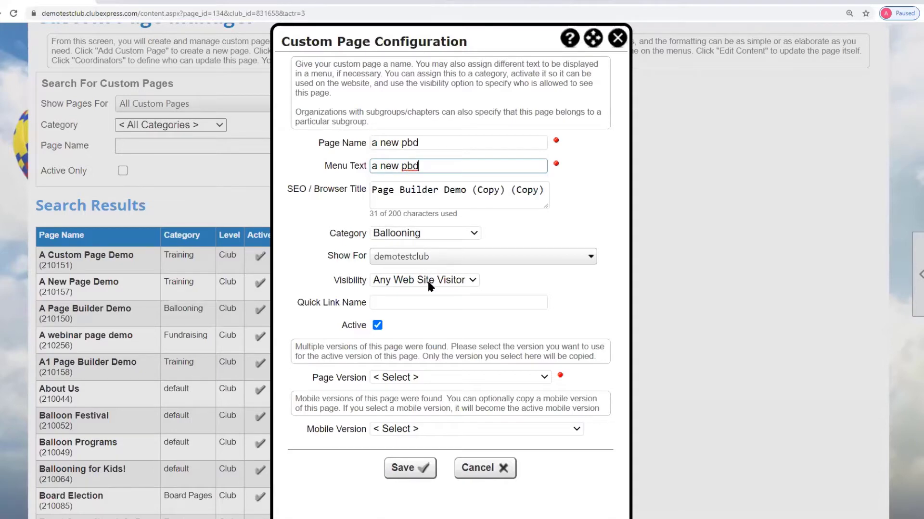
Choose page version "Main Page Builder Demo #7 (Active)" and mobile version "Main Page Builder Demo Mobile #6 (Active)" for the copy, and save it.
scroll(433, 290, "down", 2)
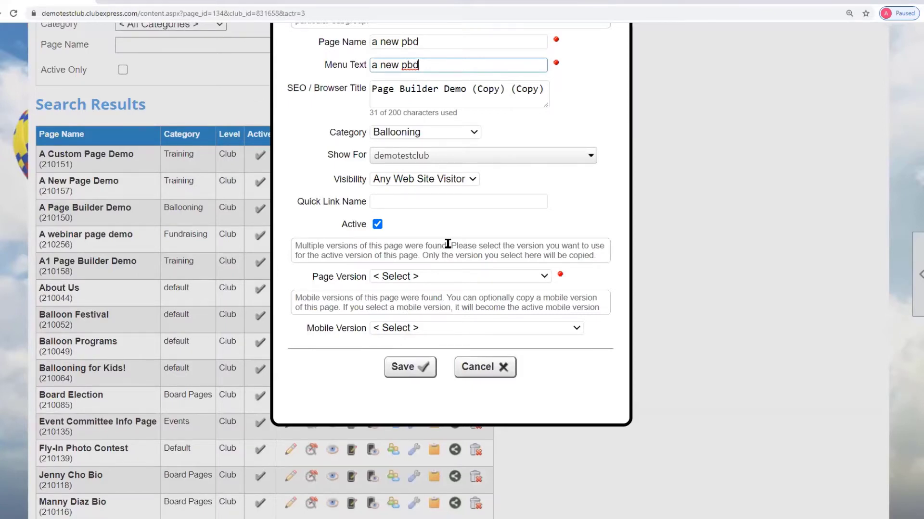
left_click(460, 277)
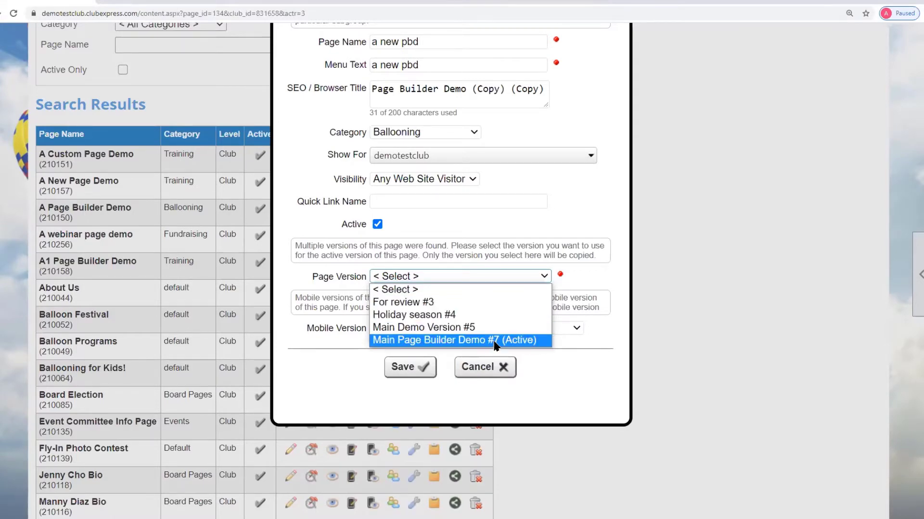
left_click(518, 341)
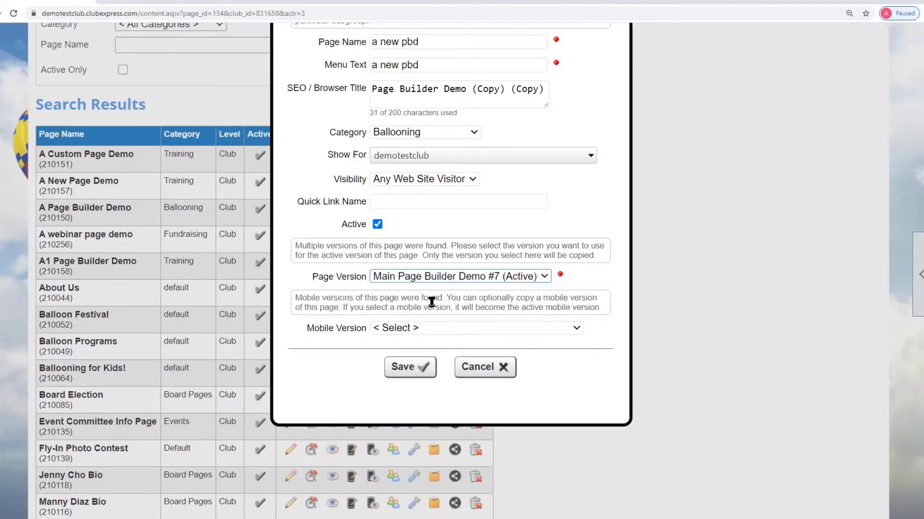
left_click(431, 329)
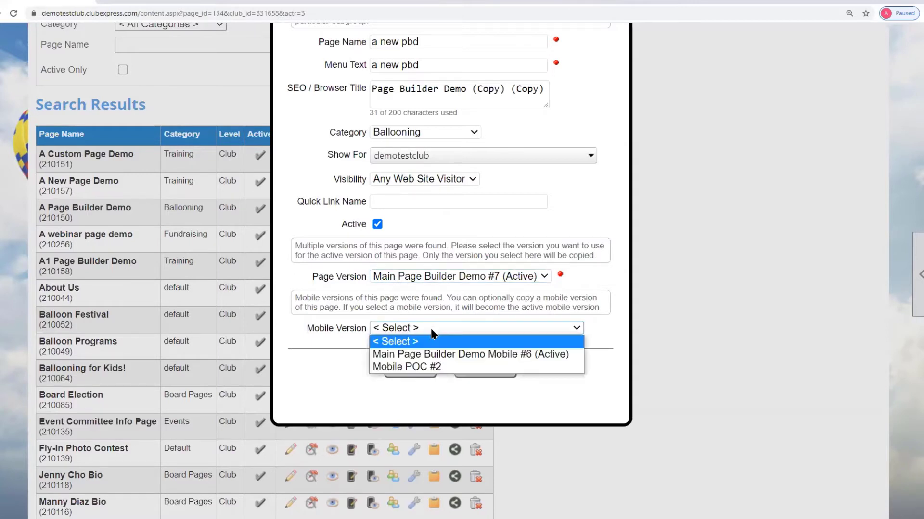
left_click(451, 354)
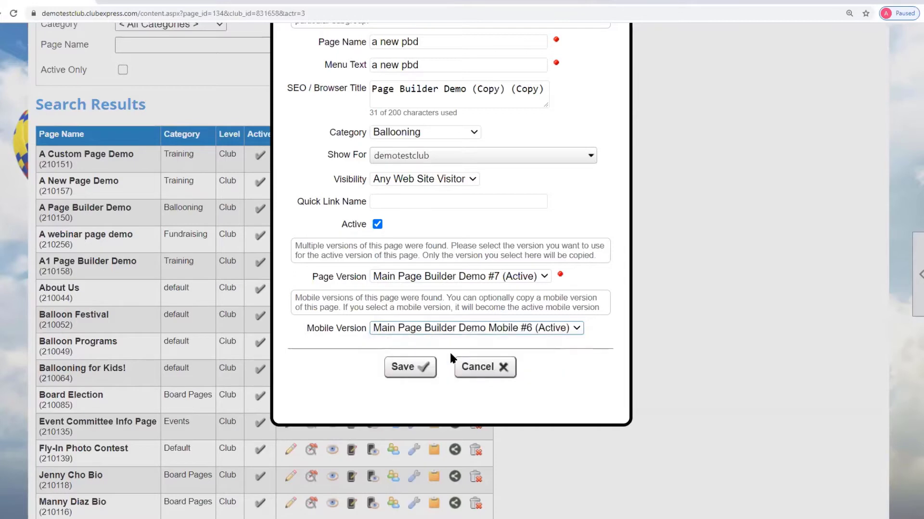
left_click(403, 369)
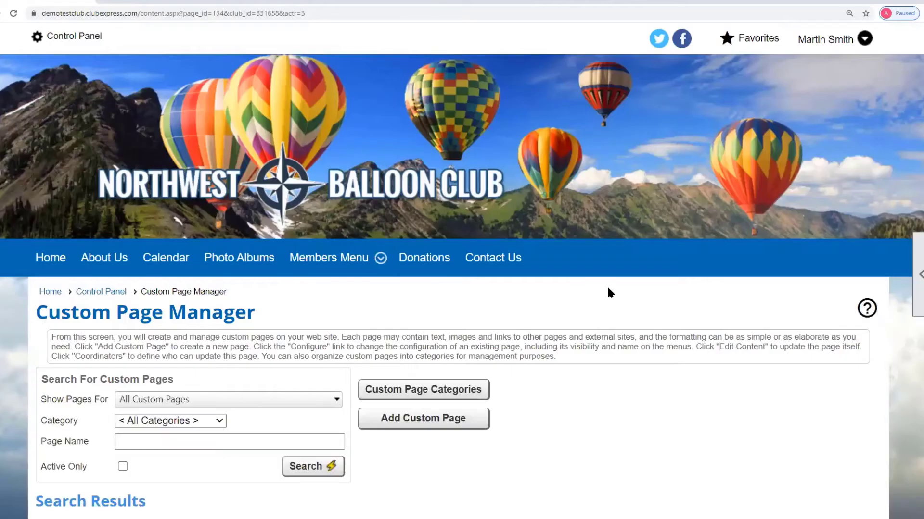
Examine the copied versions of "a new pbd" in its versions manager and return to the page list.
scroll(607, 284, "down", 5)
scroll(604, 276, "down", 1)
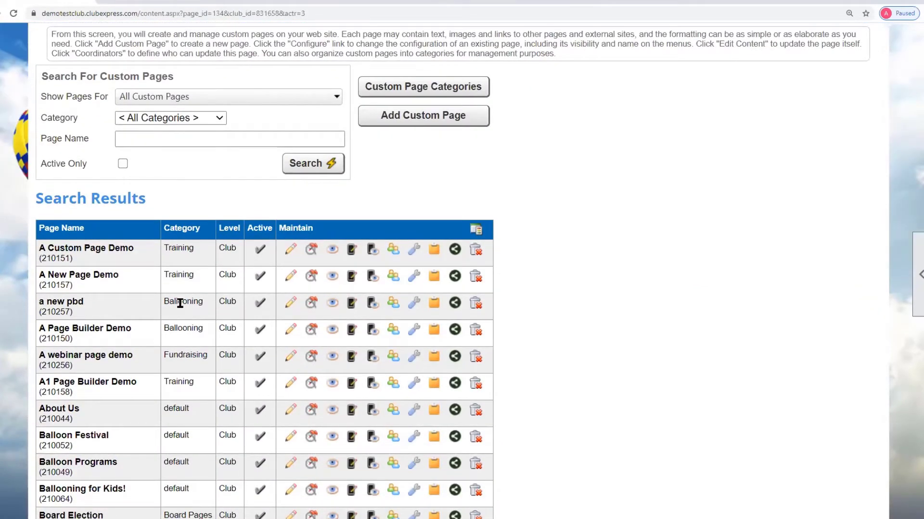
left_click(313, 308)
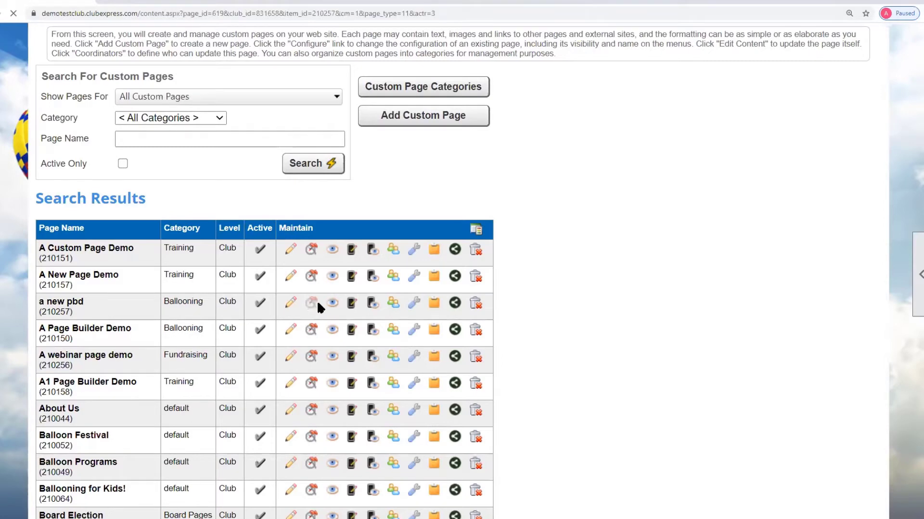
scroll(561, 302, "down", 3)
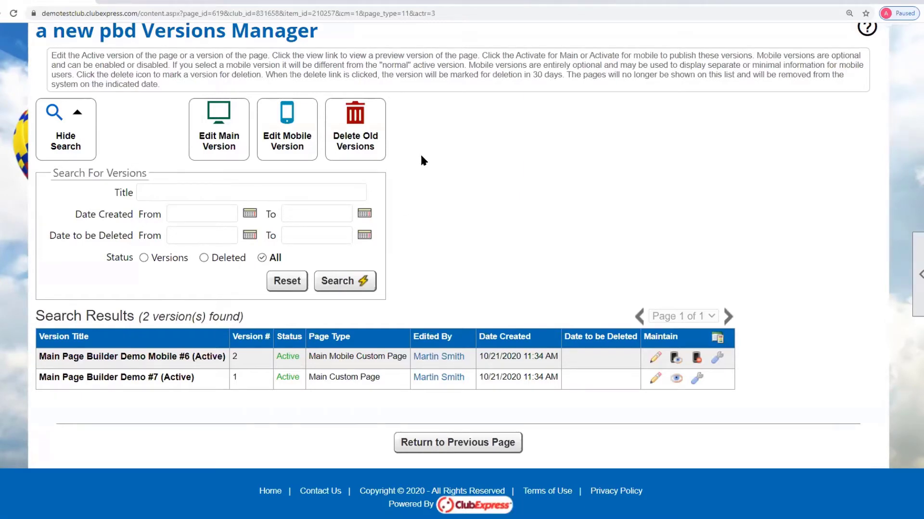
scroll(459, 220, "up", 4)
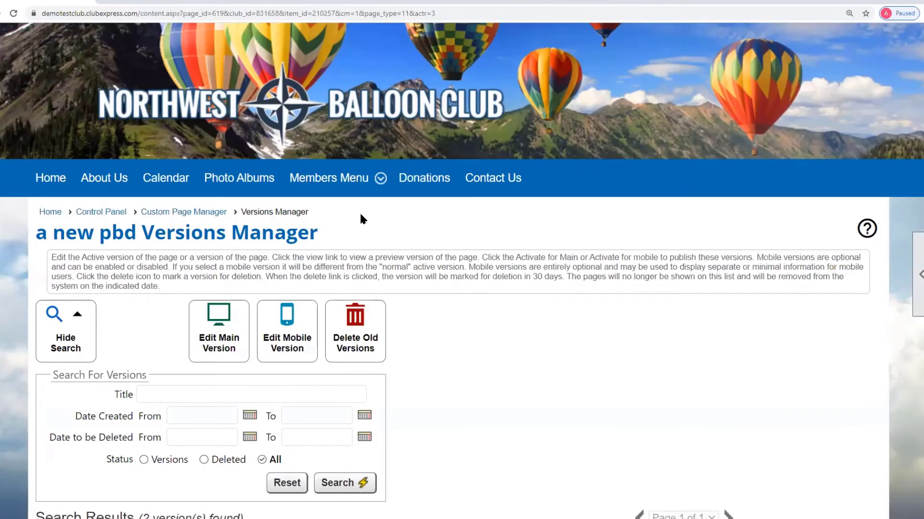
left_click(181, 215)
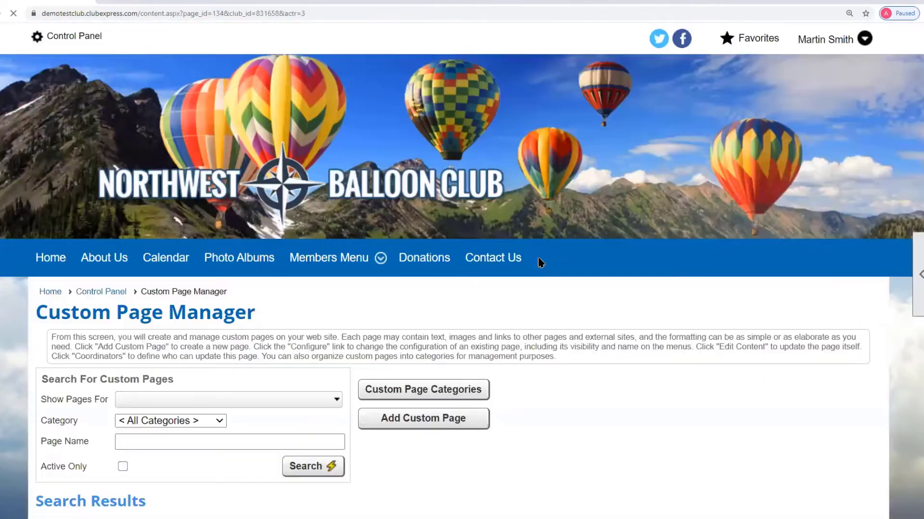
Open the versions manager for the Board Election page and undelete the version "Board Election Review 2".
scroll(535, 251, "down", 8)
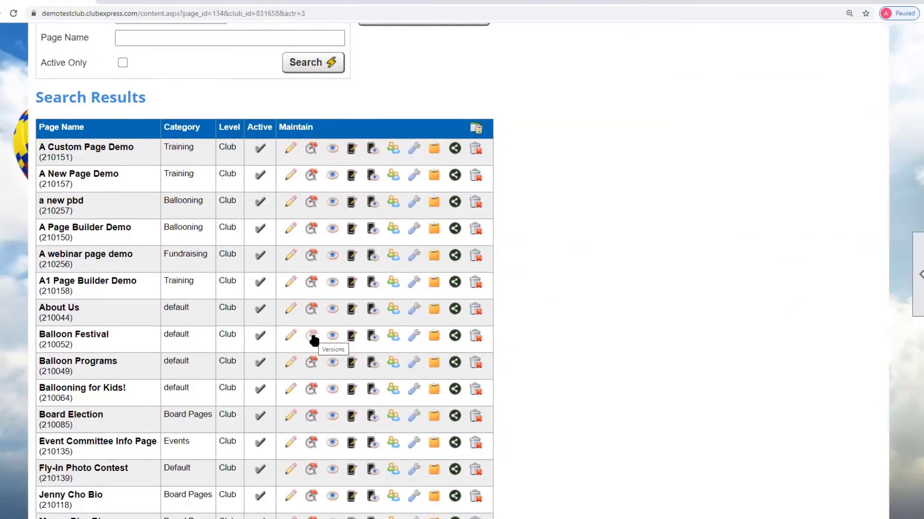
left_click(311, 422)
scroll(595, 390, "down", 6)
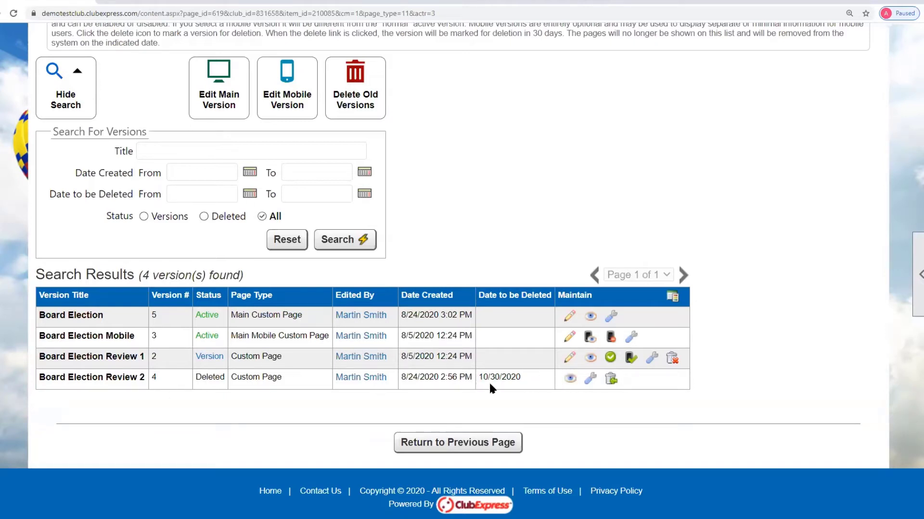
double_click(153, 377)
left_click(527, 383)
left_click(611, 383)
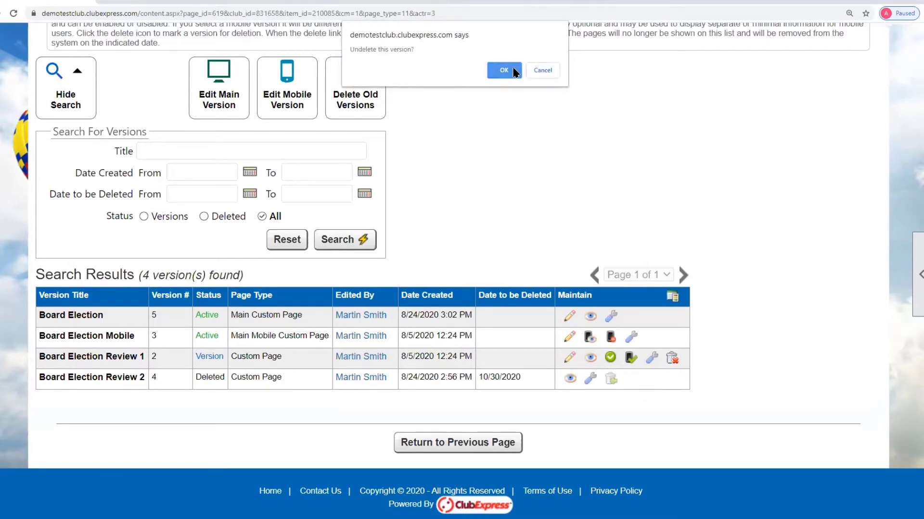
left_click(514, 71)
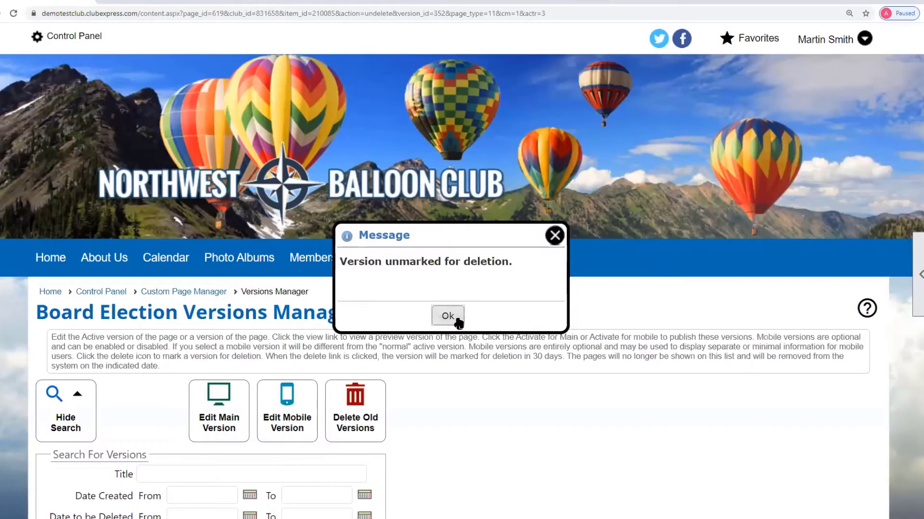
left_click(456, 319)
scroll(566, 360, "down", 6)
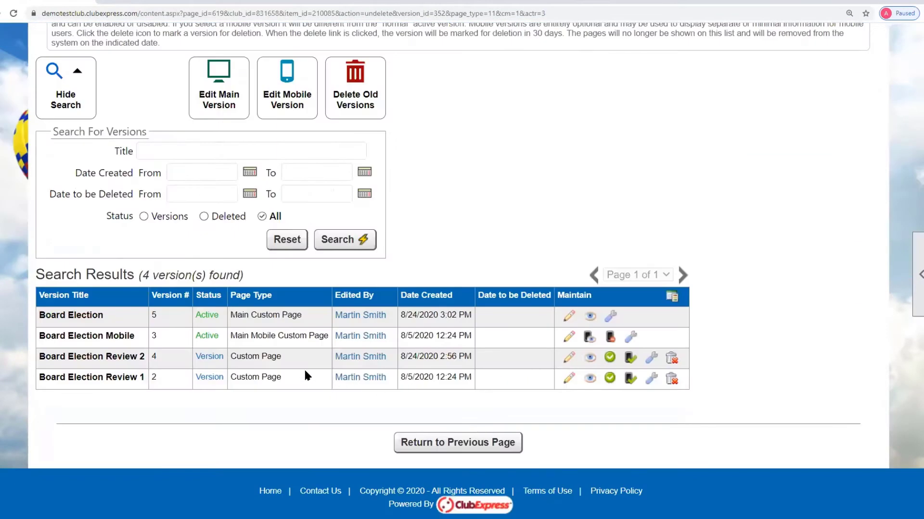
Flag the version "Board Election Review 2" for deletion in 30 days and check its deletion date.
left_click(672, 360)
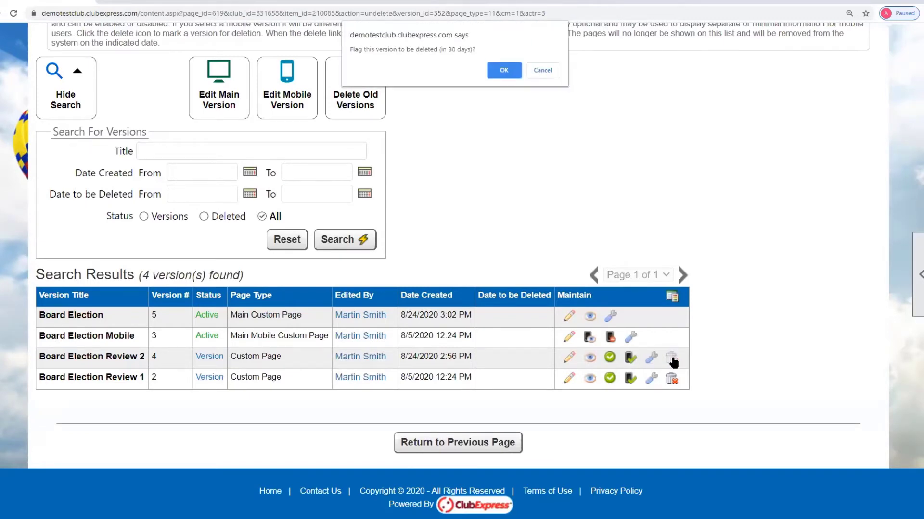
left_click(511, 71)
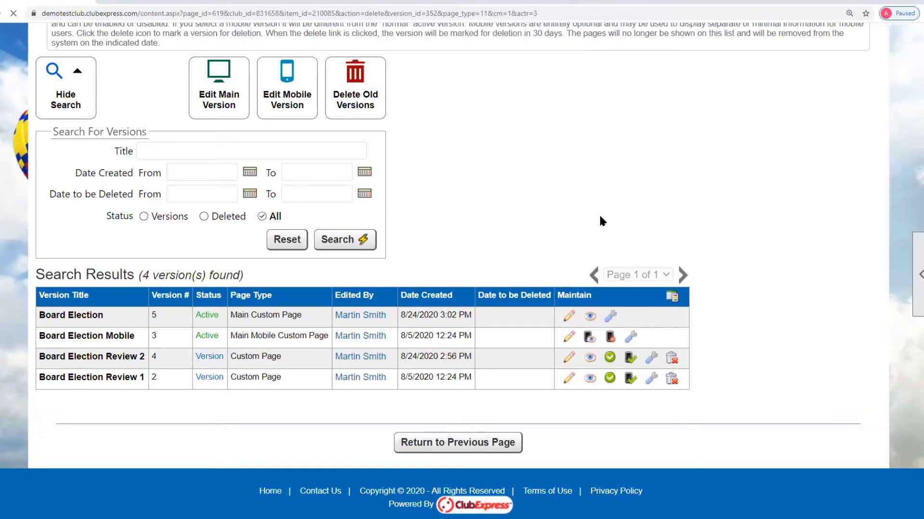
scroll(620, 338, "down", 5)
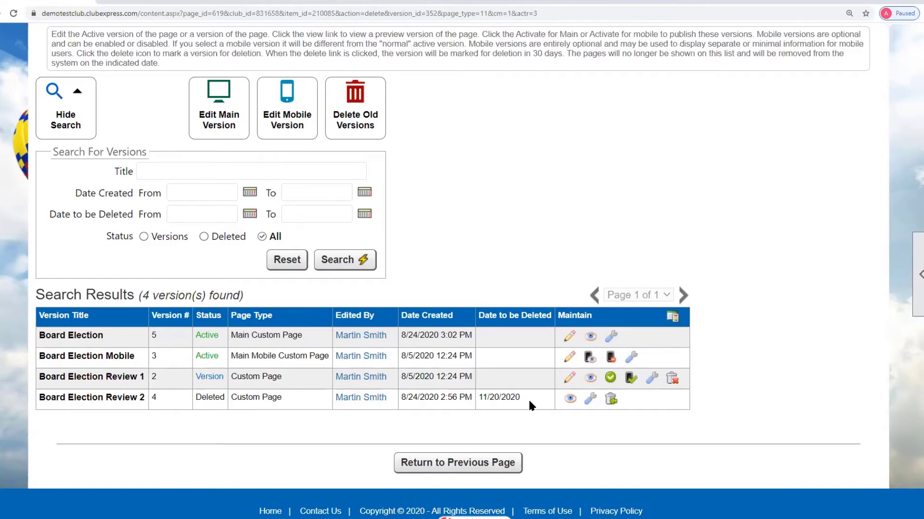
Open the active main Board Election version for editing and add a blank full-width row above the "Board Election 2020" banner.
left_click(569, 335)
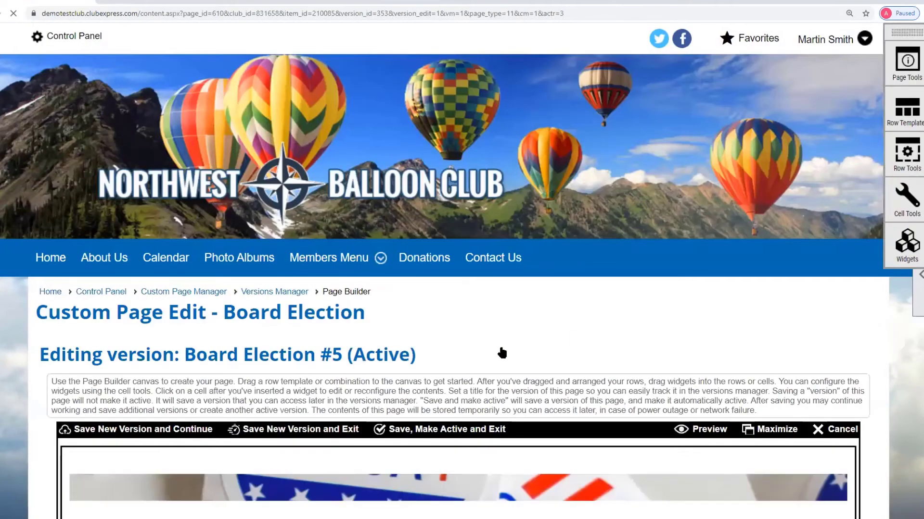
scroll(500, 351, "down", 8)
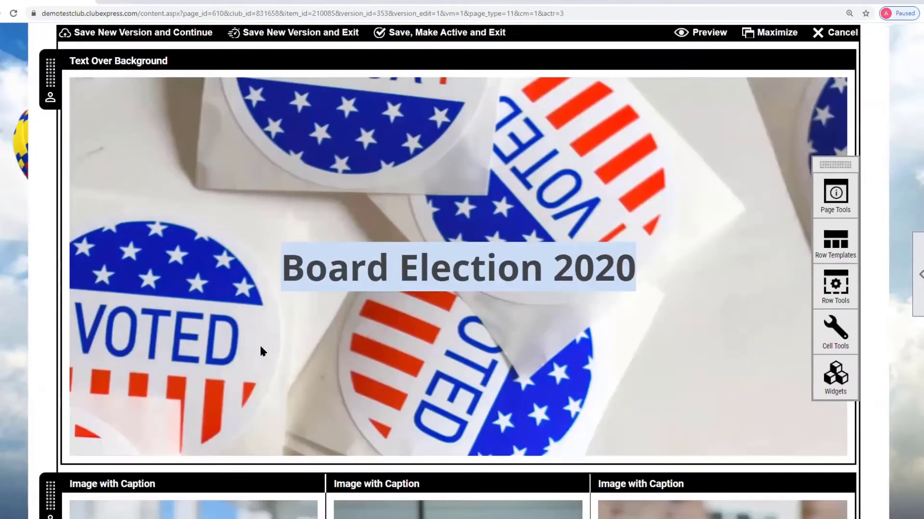
scroll(260, 351, "up", 2)
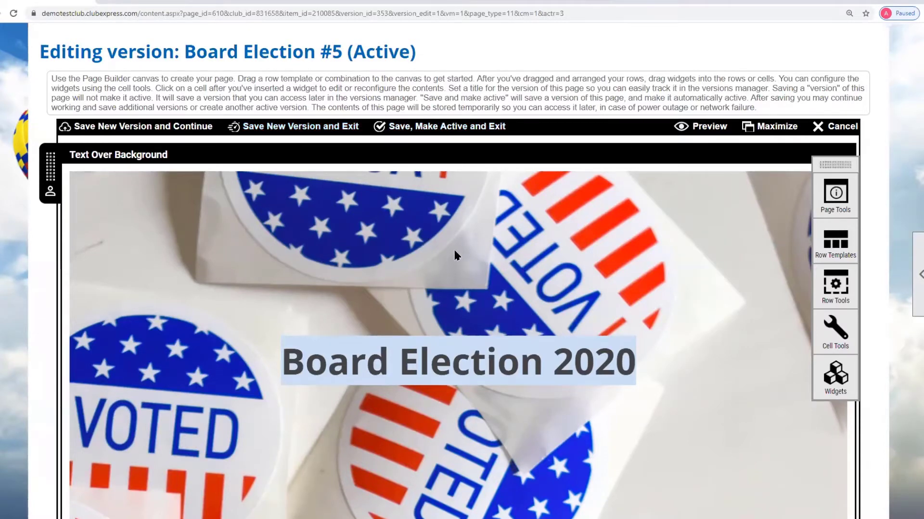
left_click(835, 241)
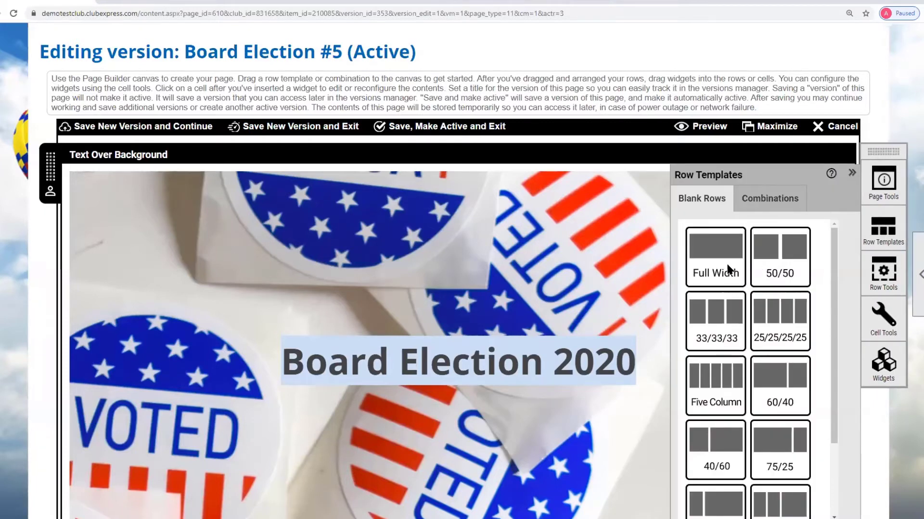
left_click_drag(724, 270, 235, 168)
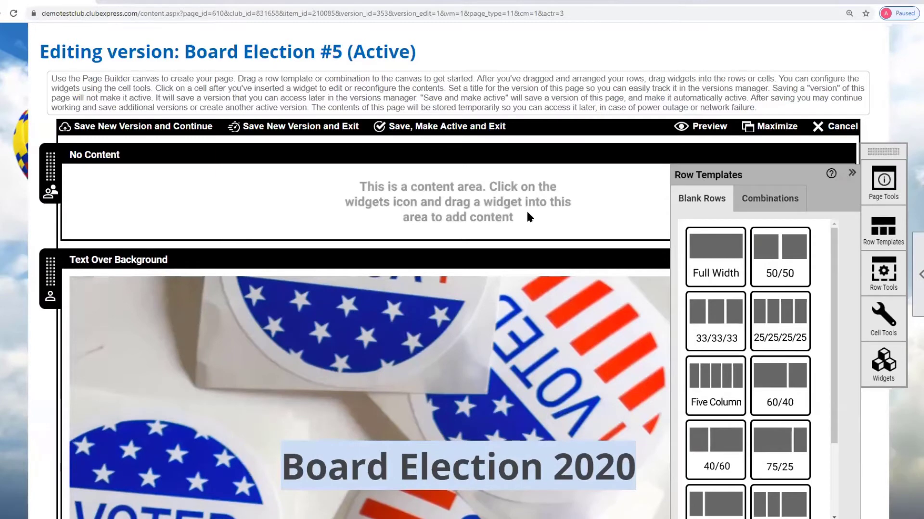
Place a text widget in the blank full-width row above the "Board Election 2020" banner.
left_click(883, 364)
scroll(780, 381, "down", 5)
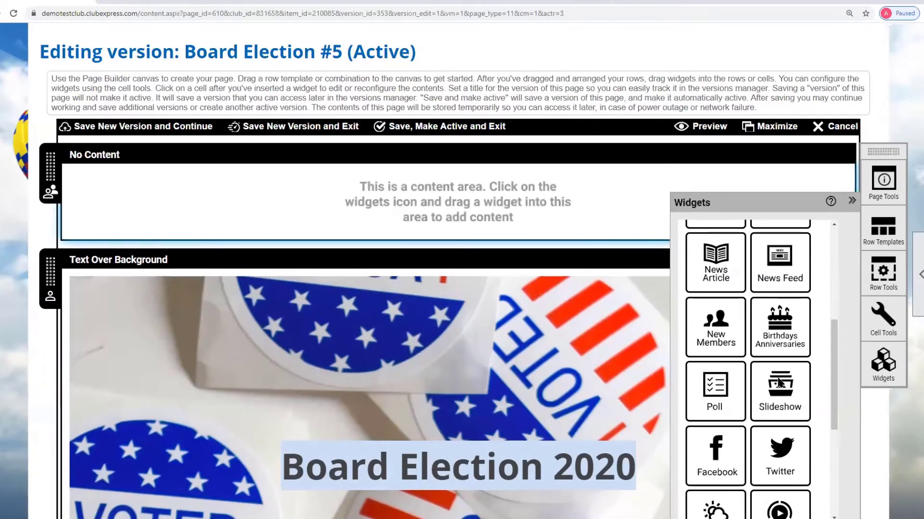
scroll(780, 381, "up", 5)
left_click_drag(726, 264, 440, 198)
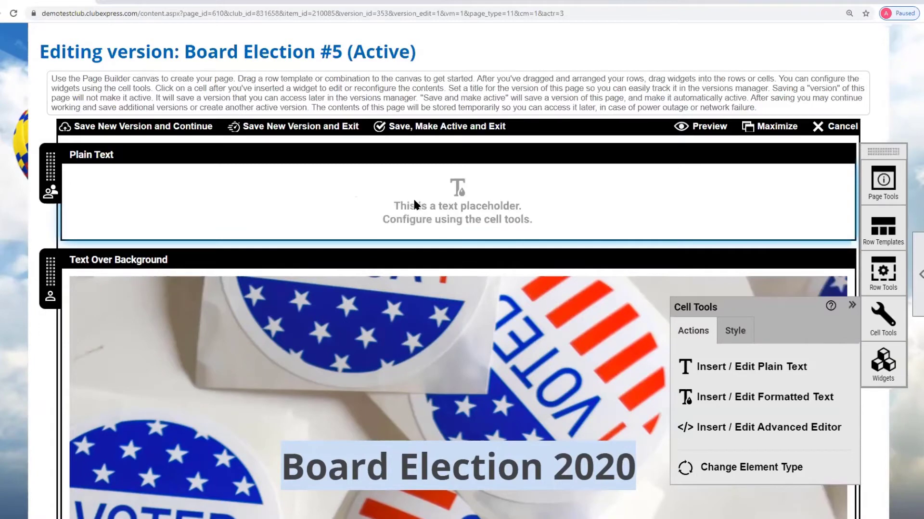
Add the formatted text "This is text for the webinar" to the new text cell, style it as Heading 1 and save it.
left_click(758, 399)
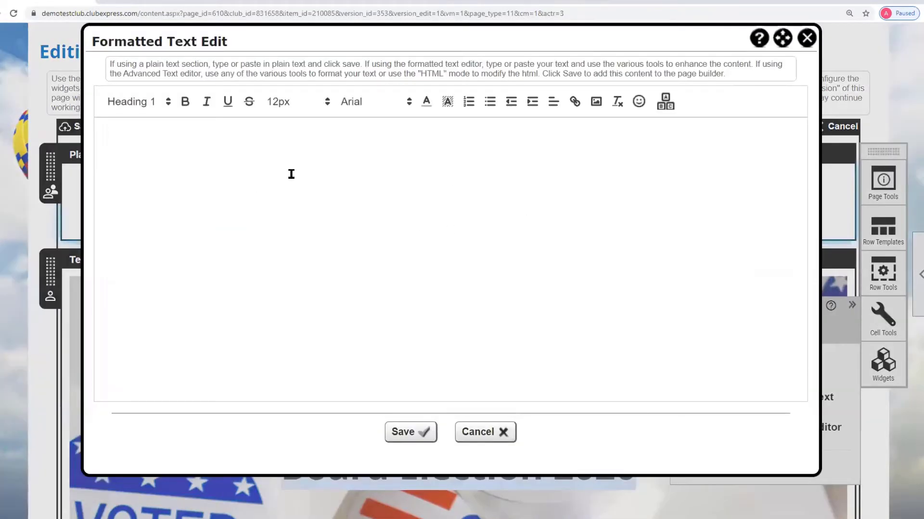
type("This is text for the webinar")
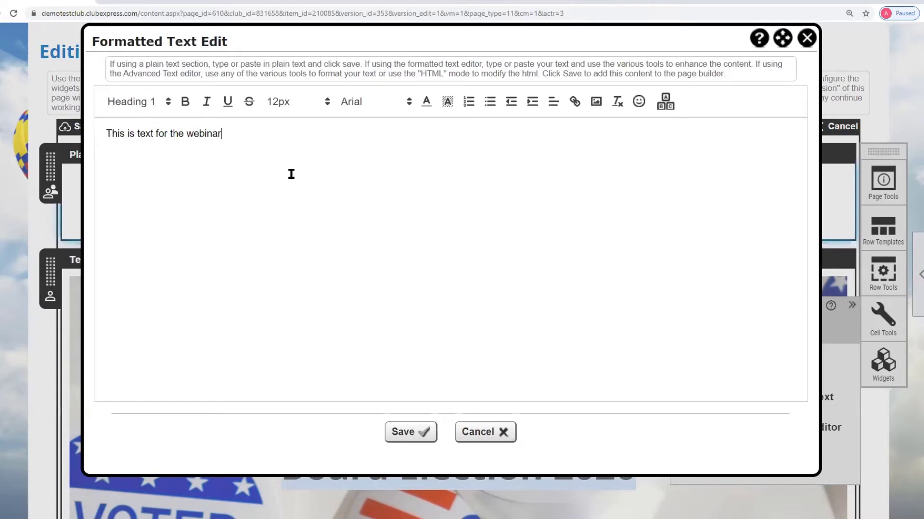
left_click_drag(240, 137, 88, 136)
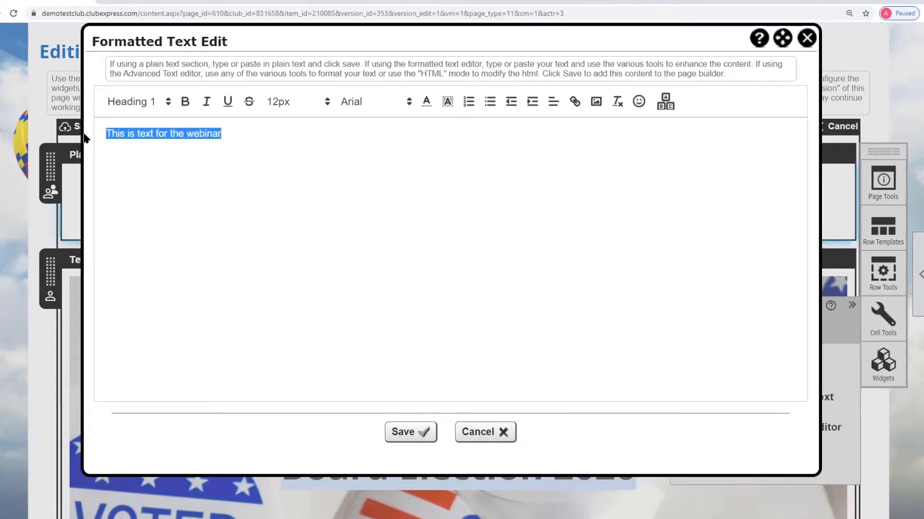
left_click(168, 102)
left_click(149, 130)
left_click(362, 324)
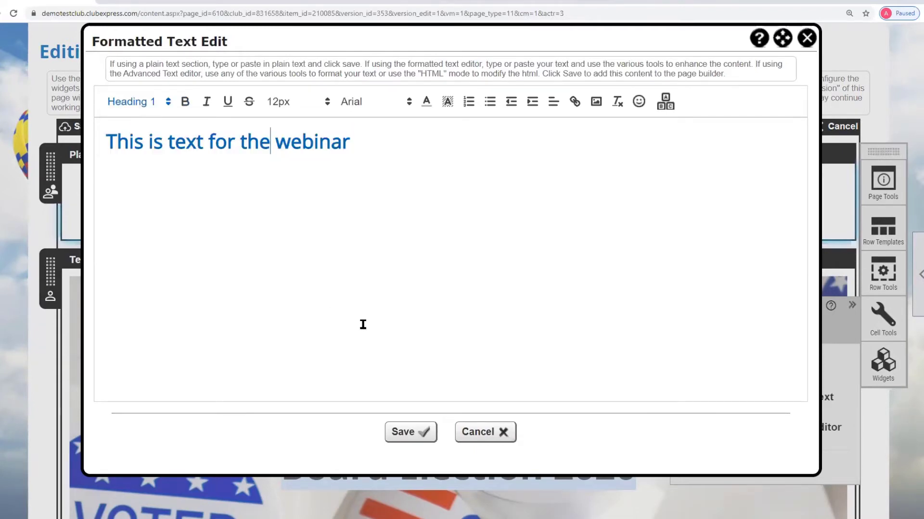
left_click(426, 432)
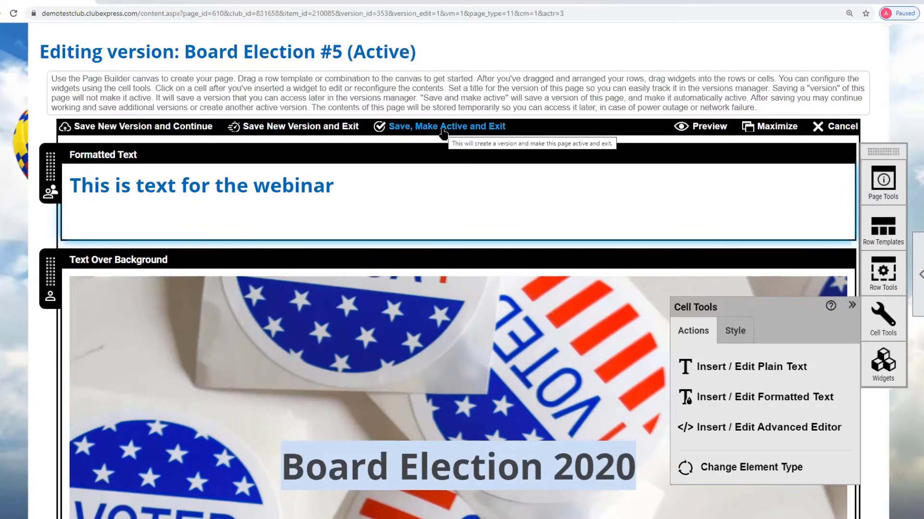
Save the edited page as a new version without activating it, and preview that version from the versions manager.
left_click(297, 129)
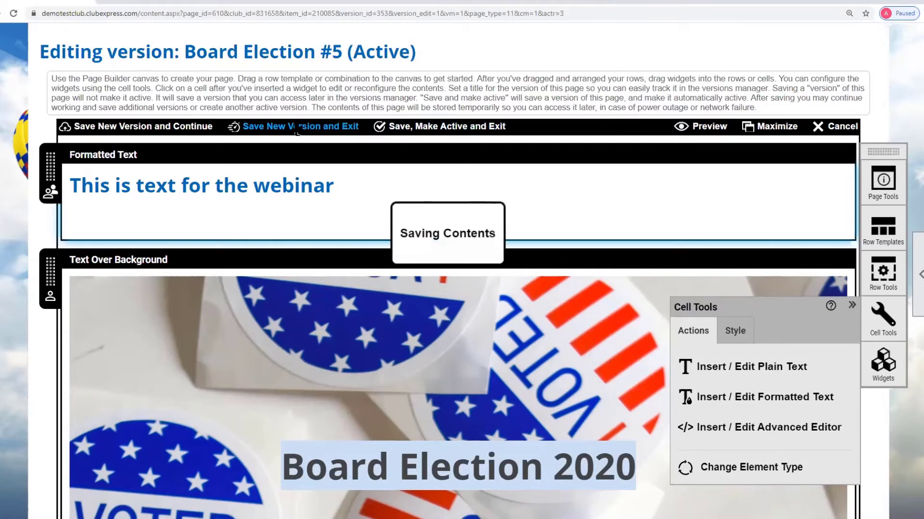
scroll(655, 260, "down", 5)
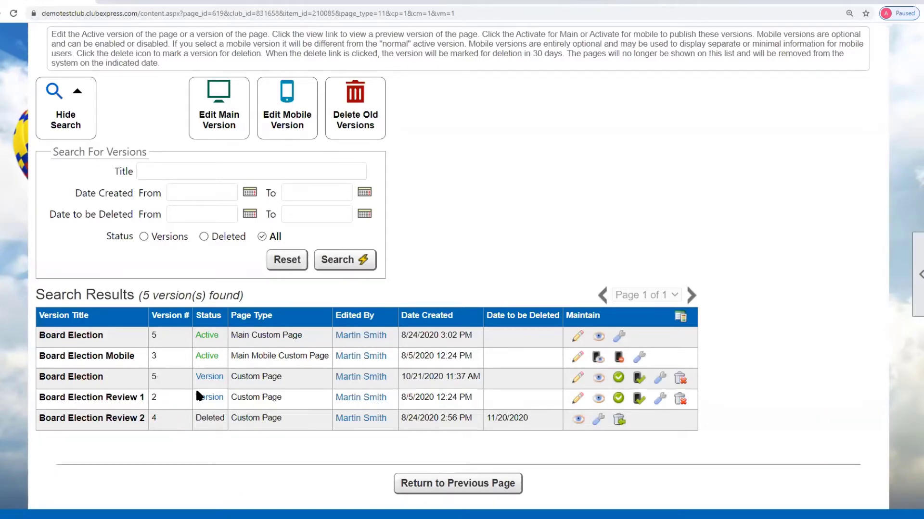
left_click(599, 381)
scroll(537, 375, "down", 4)
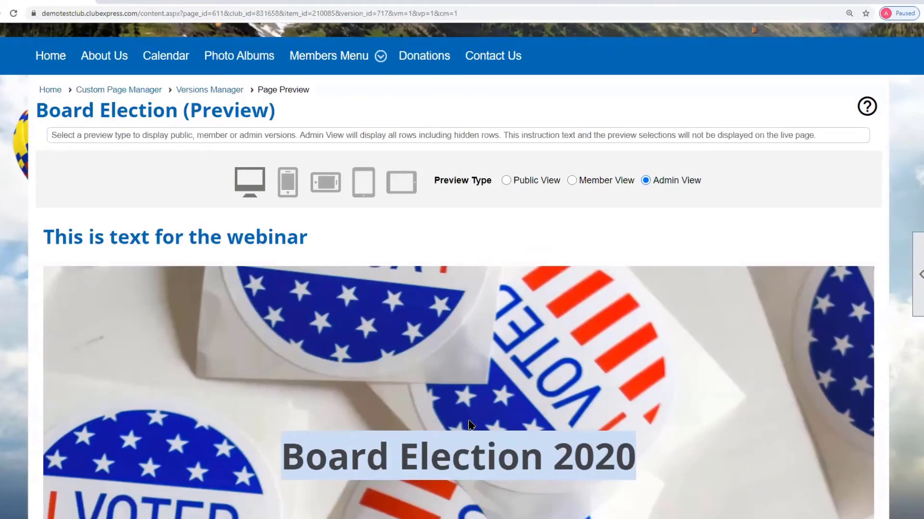
key("alt+Left")
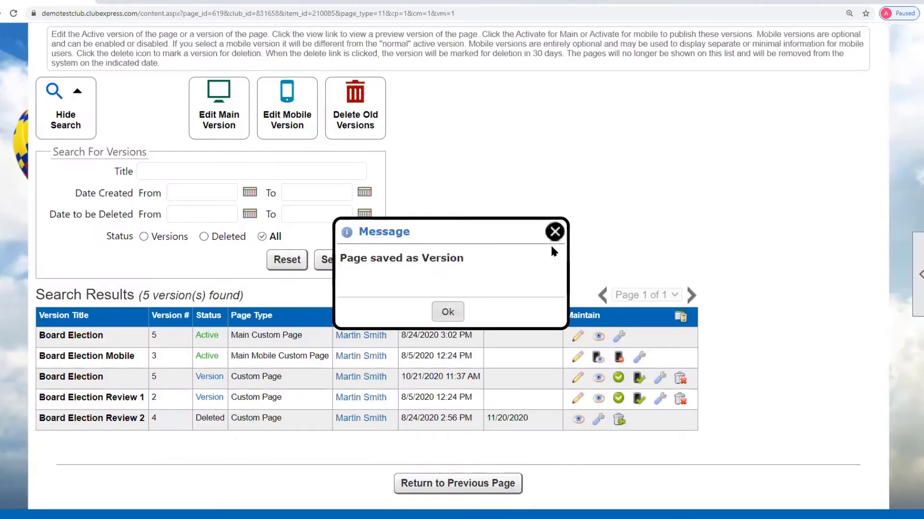
left_click(554, 233)
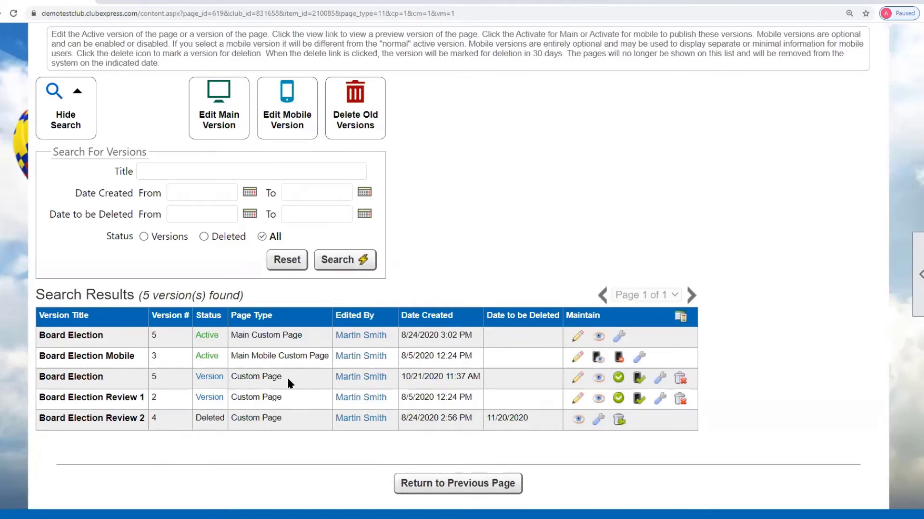
Rename the newly saved, inactive Board Election version as "Board Election webinar demo".
left_click(660, 379)
left_click(450, 215)
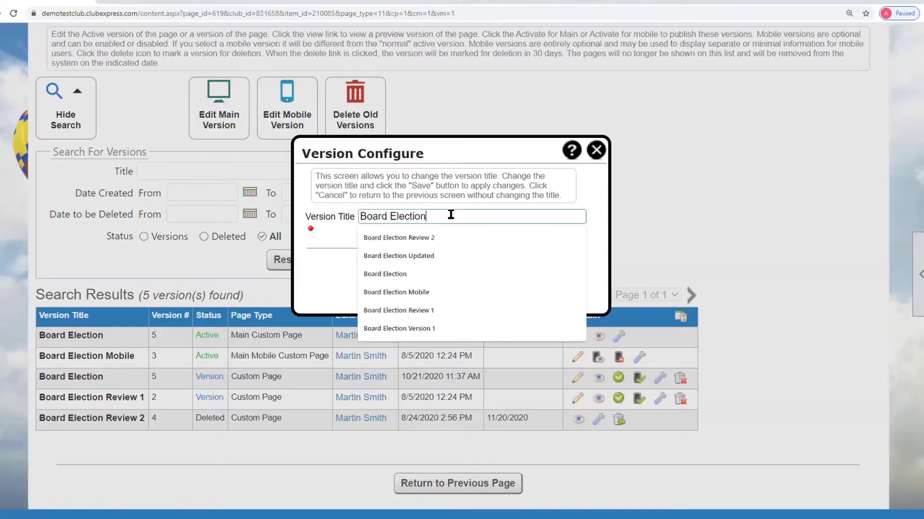
type("web")
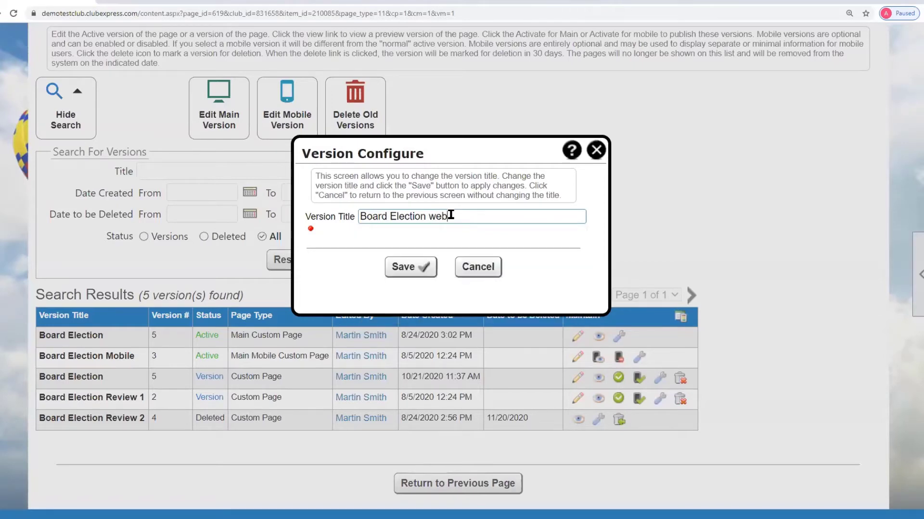
type("inar demo")
left_click(411, 267)
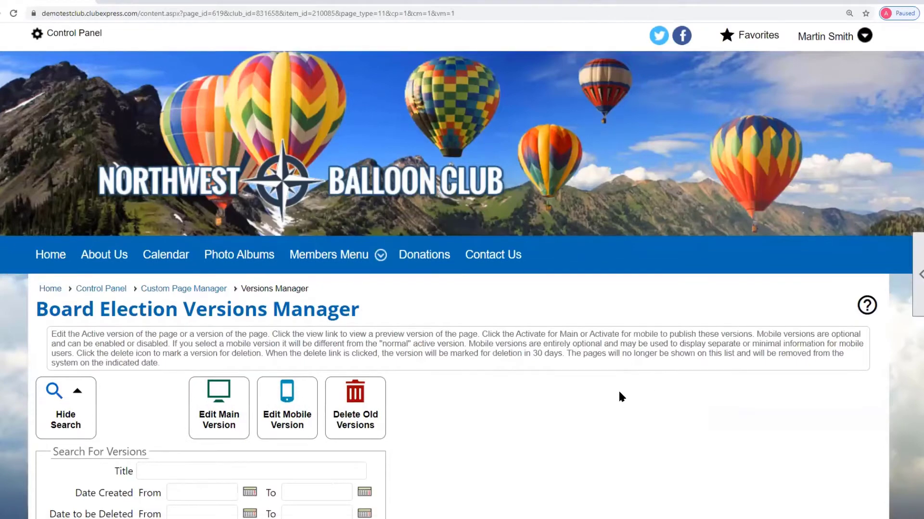
Rename the active main Board Election version as "Board Election normal".
scroll(619, 390, "down", 7)
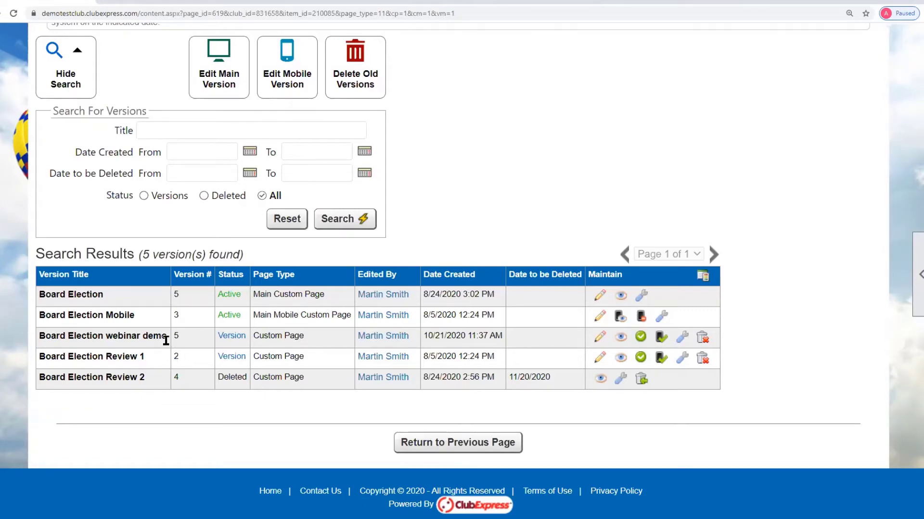
left_click(641, 296)
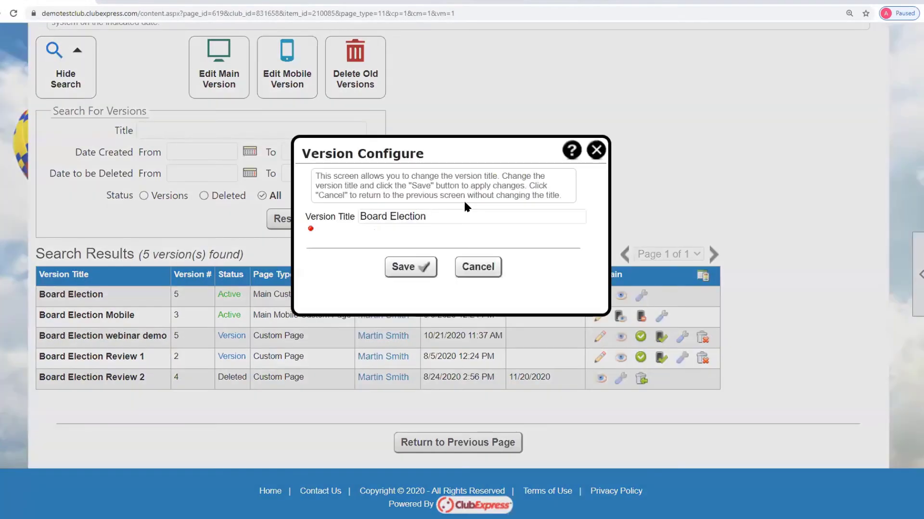
left_click(453, 216)
type("normal")
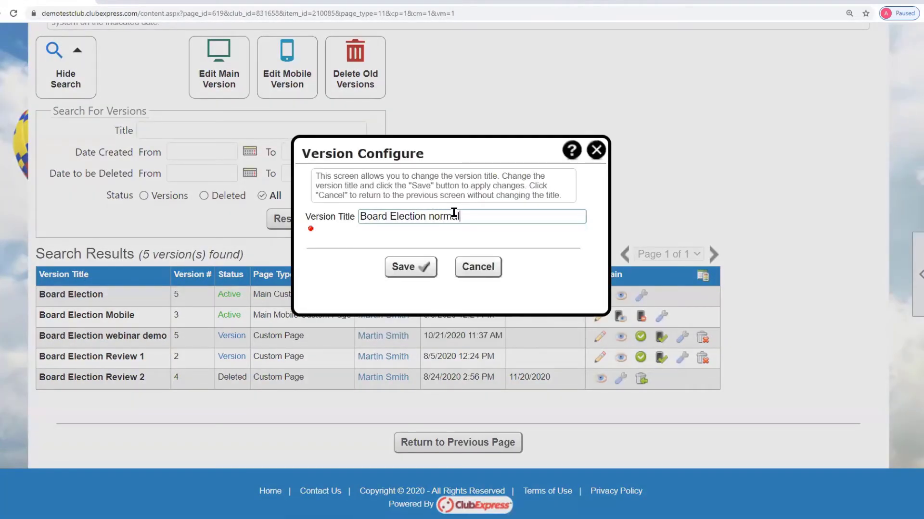
left_click(420, 267)
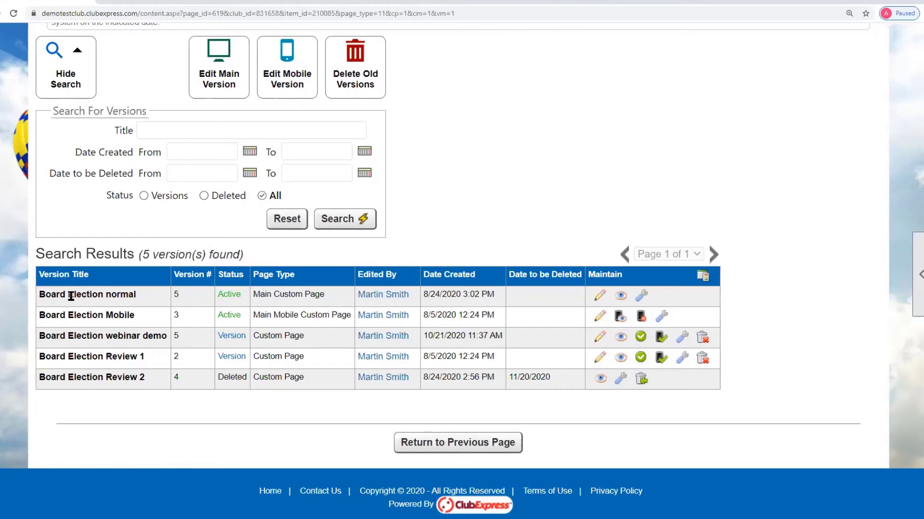
Activate the version "Board Election webinar demo" as the main version and preview it.
left_click(642, 341)
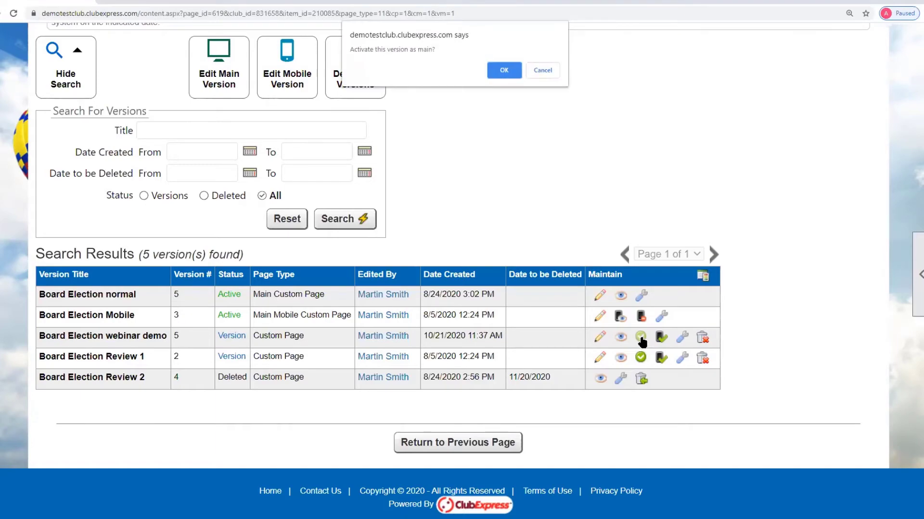
left_click(505, 67)
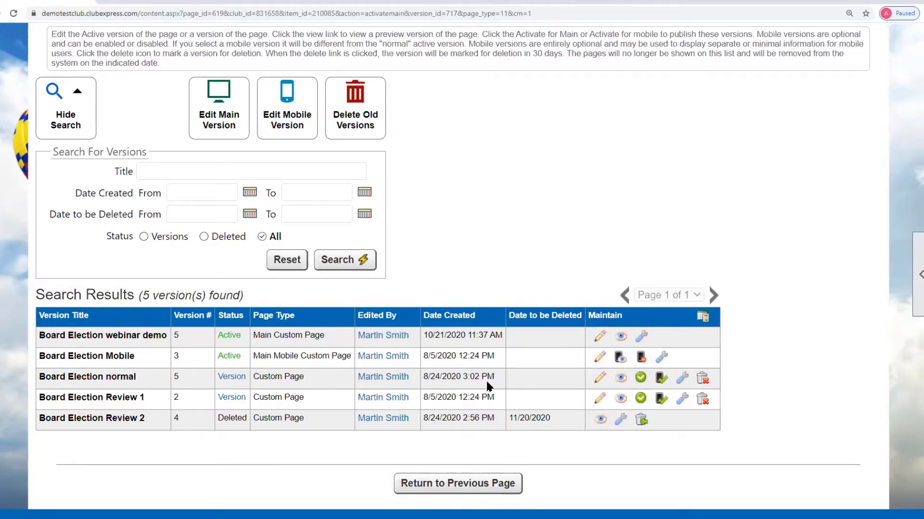
left_click(620, 337)
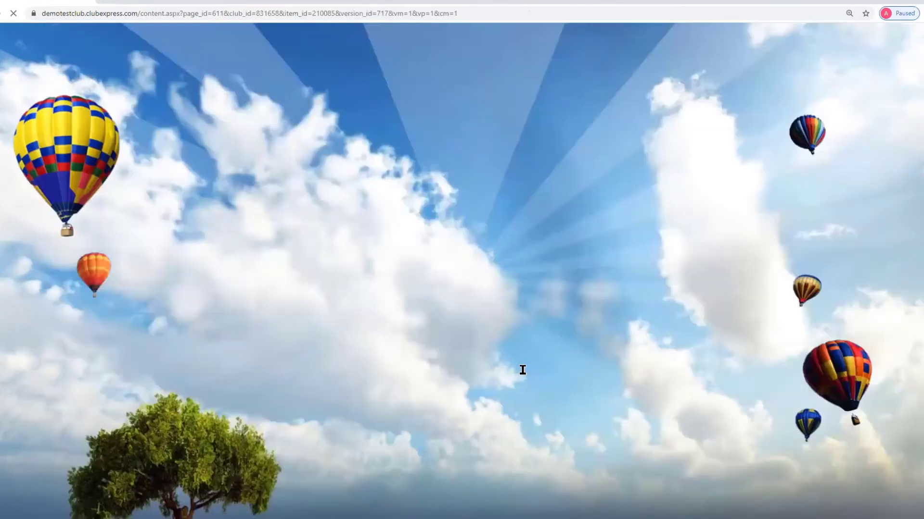
scroll(281, 358, "down", 2)
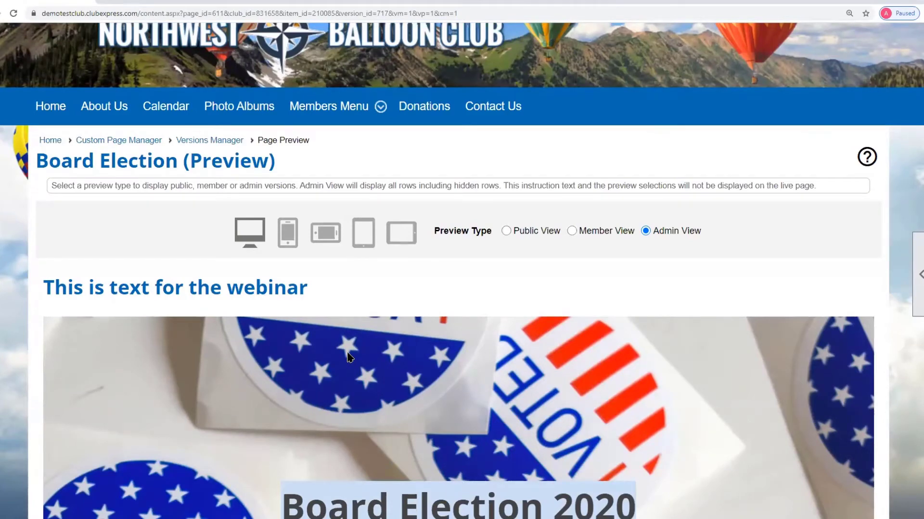
View the live main version of the Board Election page from the custom page list and return to the list.
left_click(124, 144)
scroll(336, 332, "down", 7)
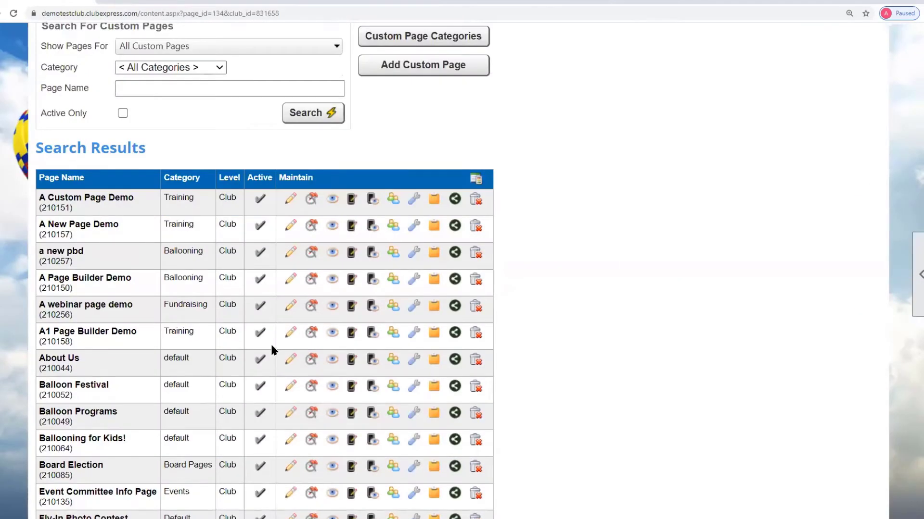
scroll(272, 350, "down", 3)
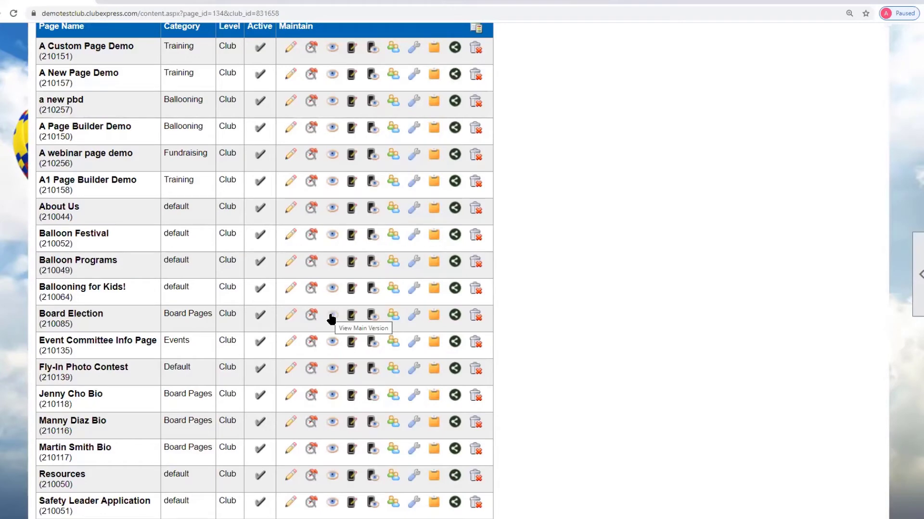
left_click(331, 316)
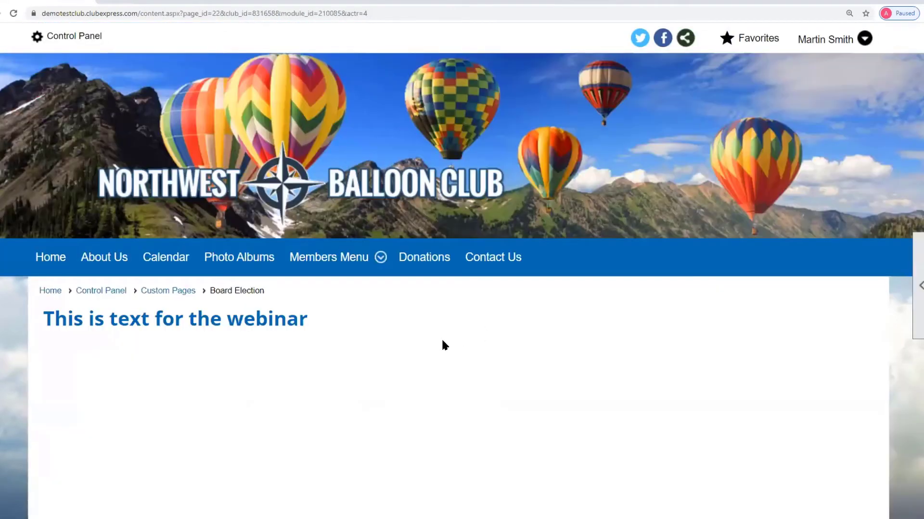
scroll(442, 341, "down", 2)
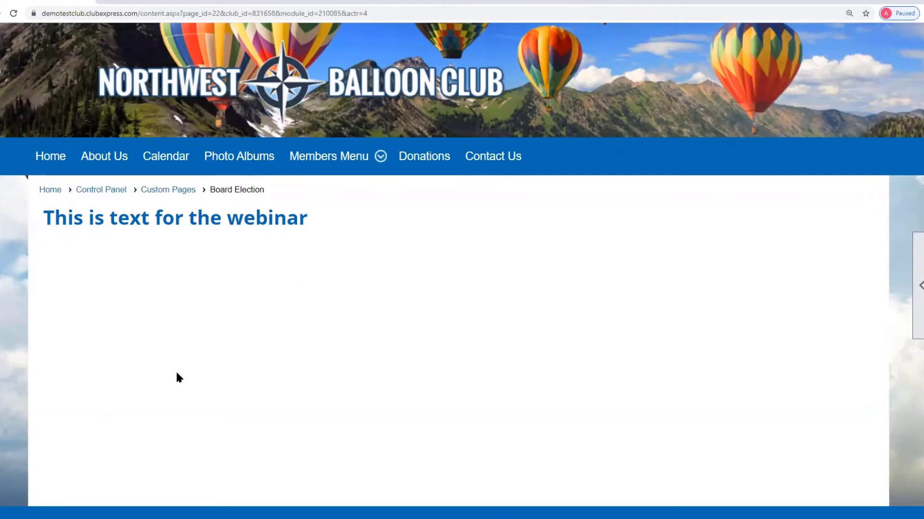
key("alt+Left")
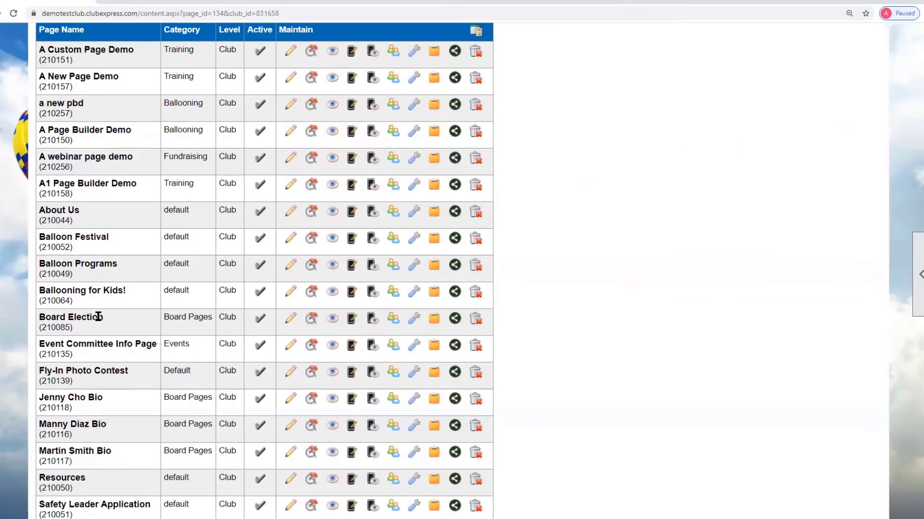
Open the versions manager for the Board Election page and activate "Board Election normal" as the main version.
left_click(312, 319)
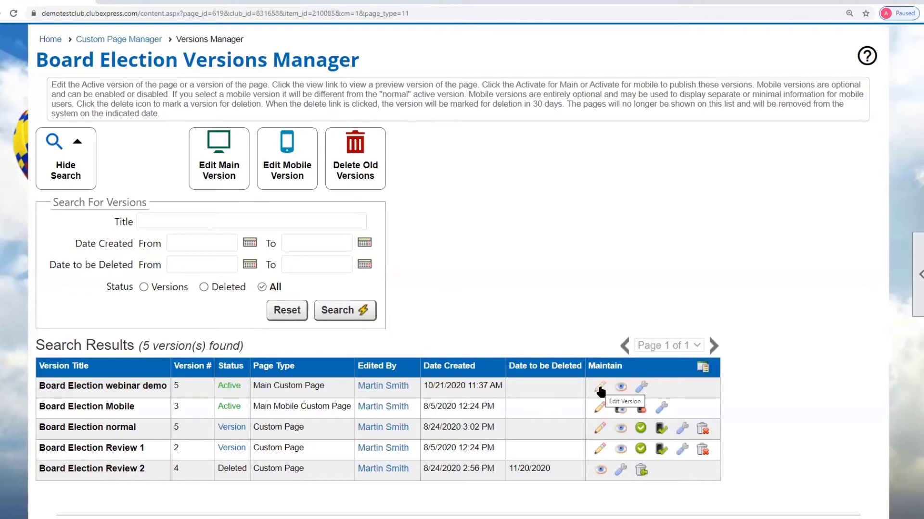
left_click(641, 429)
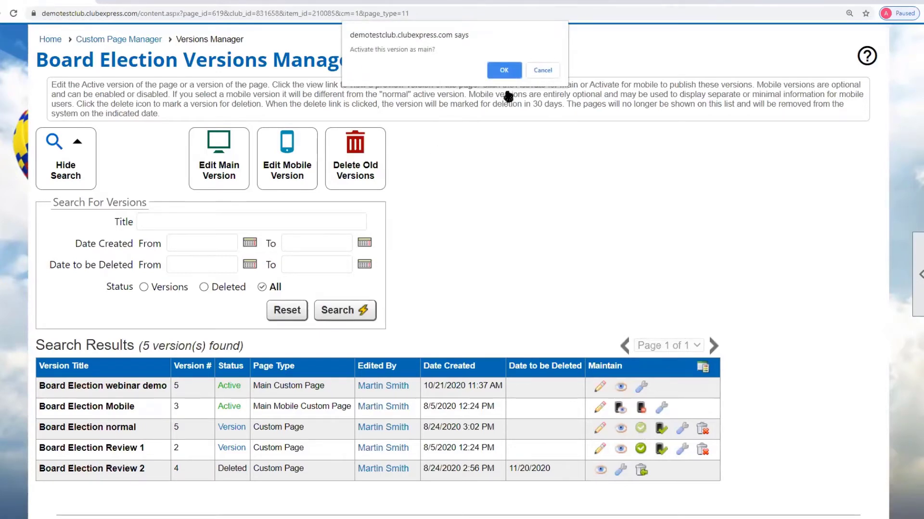
left_click(504, 72)
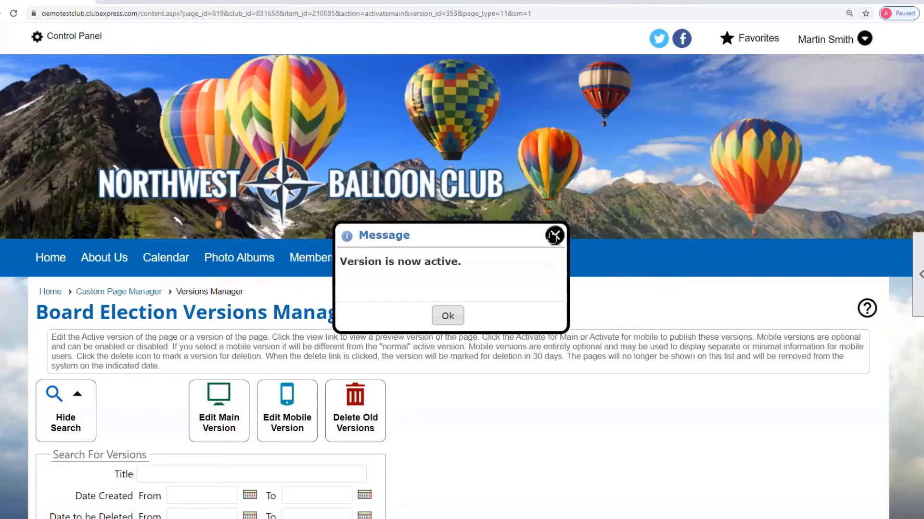
left_click(554, 235)
scroll(636, 392, "down", 5)
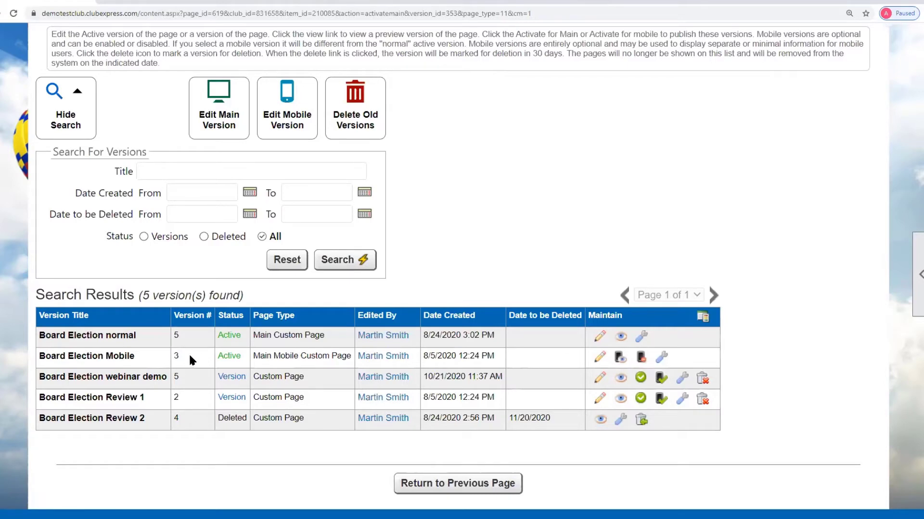
Deactivate the mobile version "Board Election Mobile" so that the normal version is shown on all devices.
left_click(642, 358)
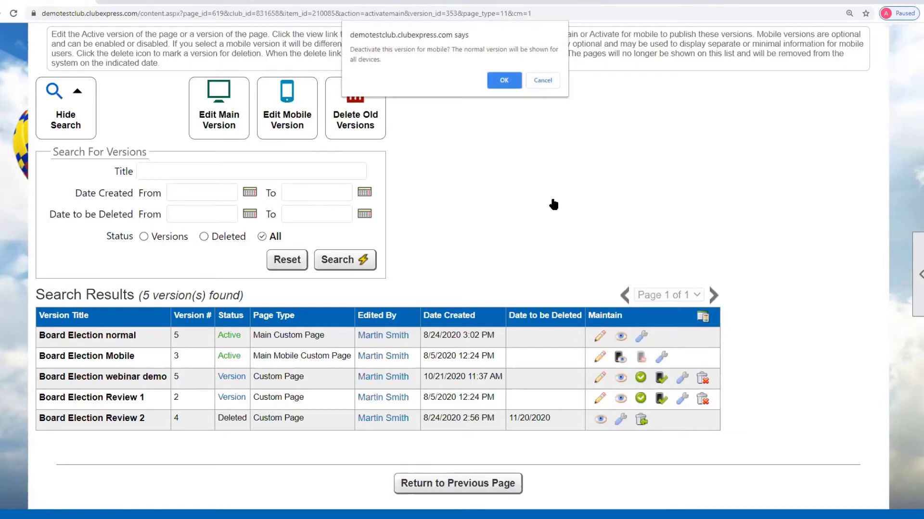
left_click(510, 84)
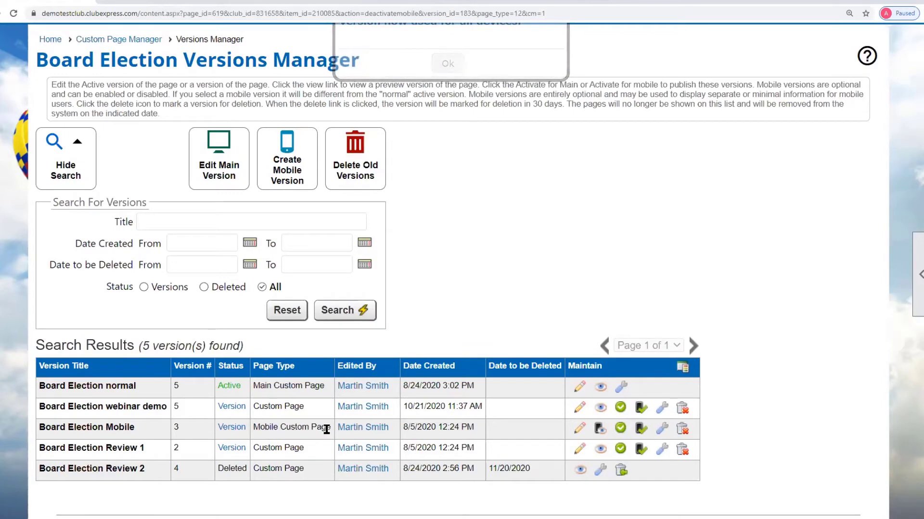
Activate "Board Election Mobile" as the mobile version of the Board Election page and acknowledge the change.
left_click(642, 431)
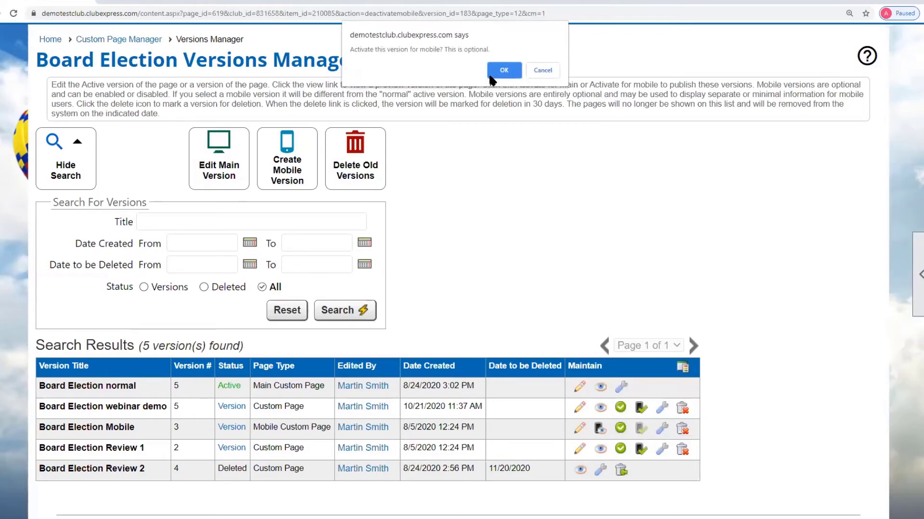
left_click(503, 71)
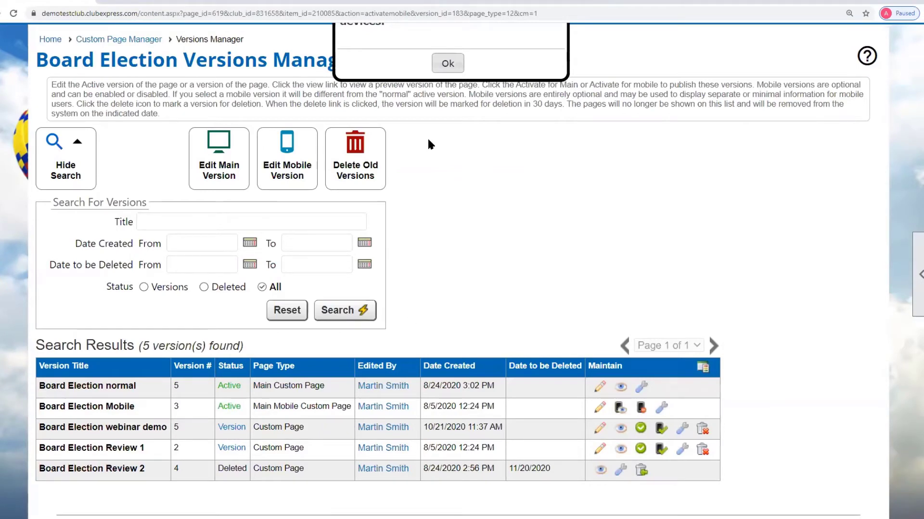
left_click(447, 63)
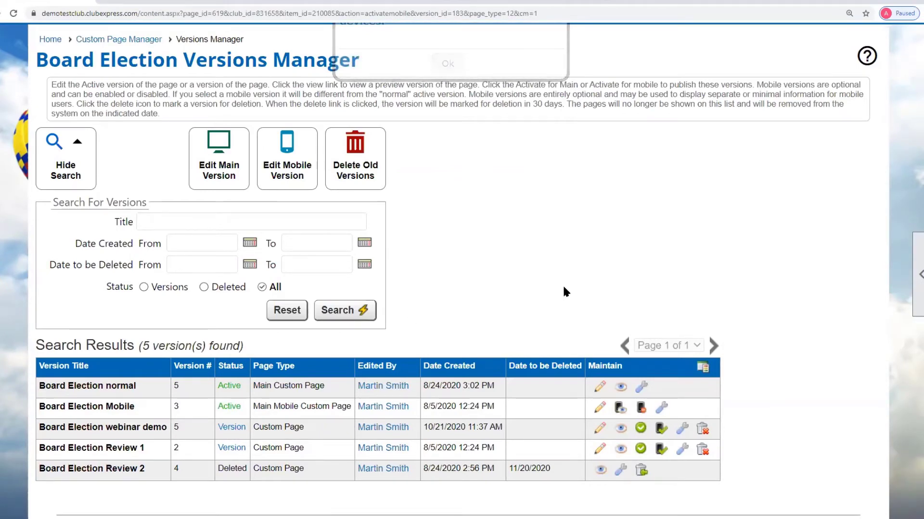
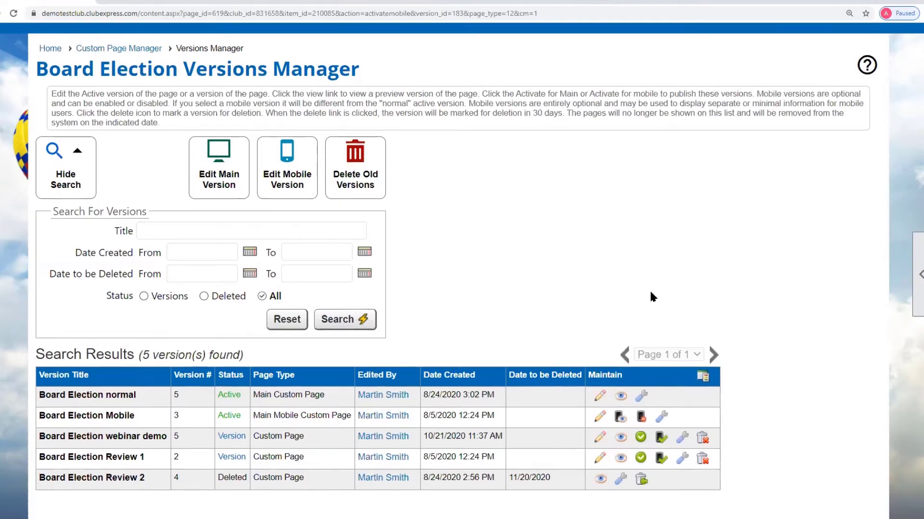
Look over the Board Election versions, open the option to delete old versions by creation date, and cancel it.
scroll(652, 296, "up", 4)
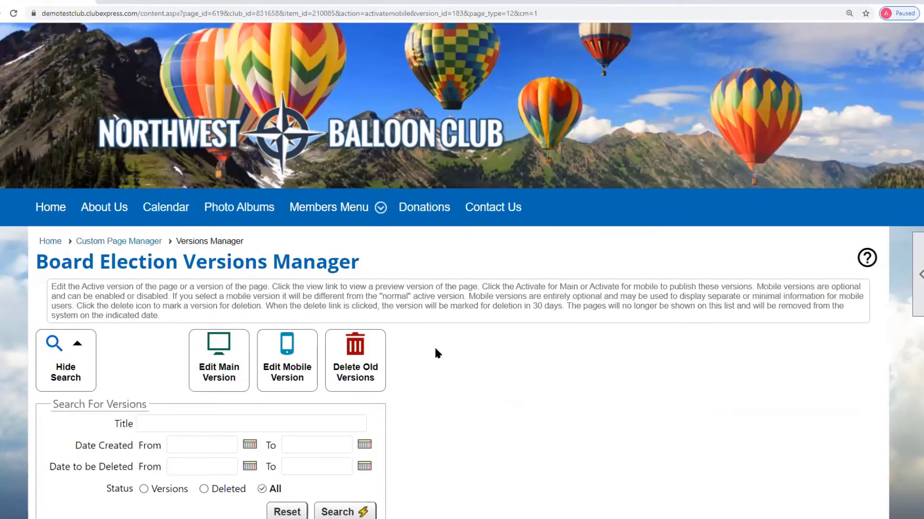
scroll(506, 345, "down", 5)
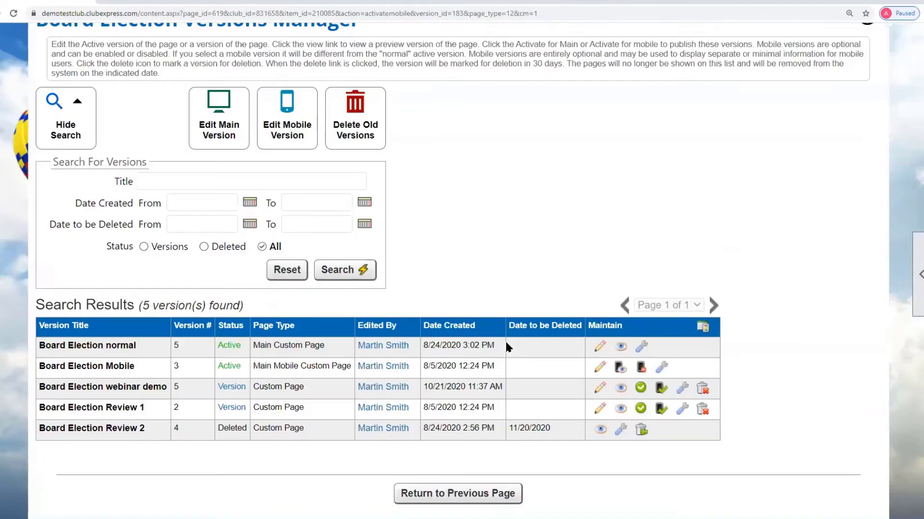
scroll(479, 318, "up", 2)
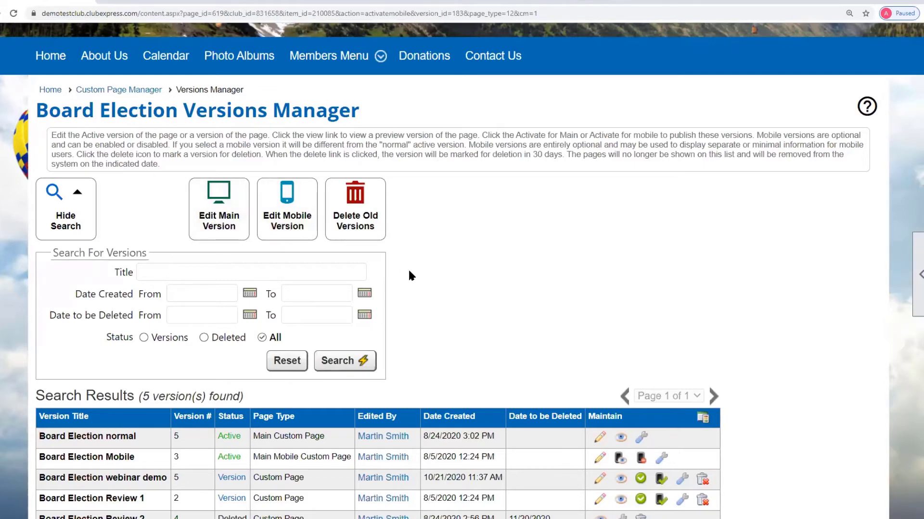
scroll(351, 202, "down", 2)
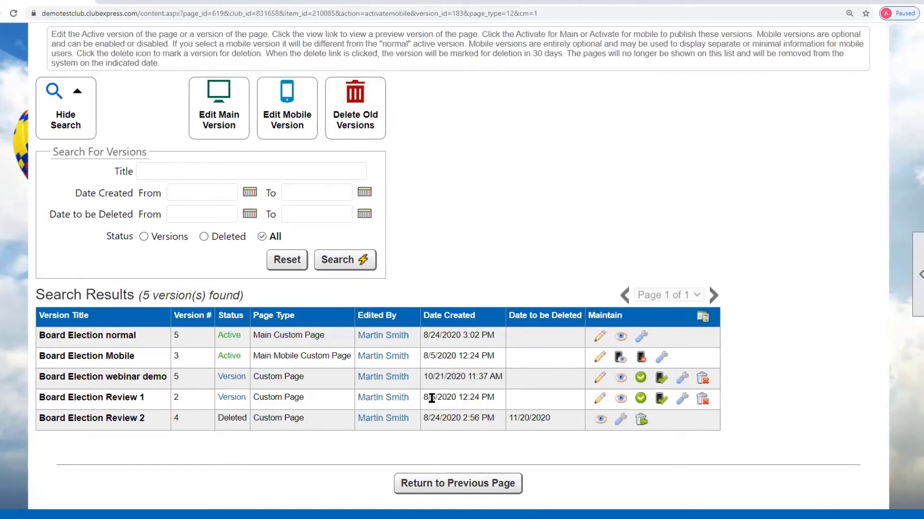
left_click(382, 131)
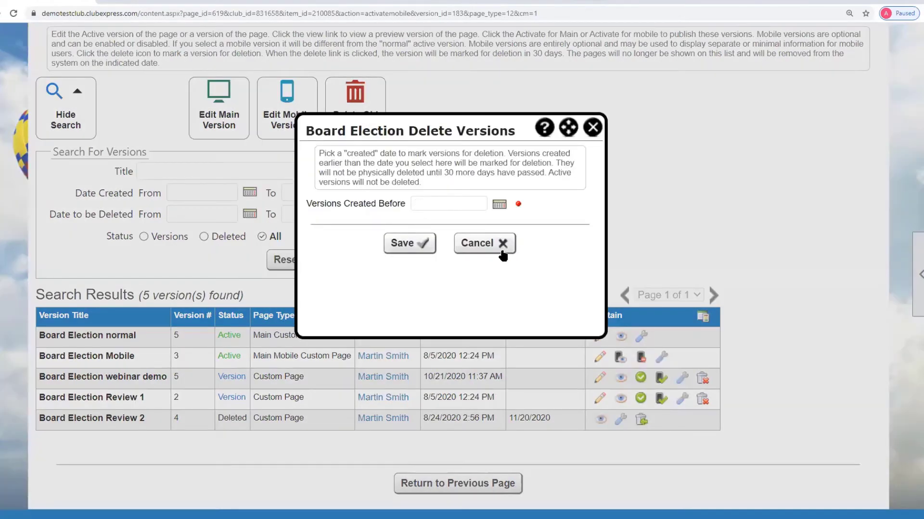
left_click(487, 243)
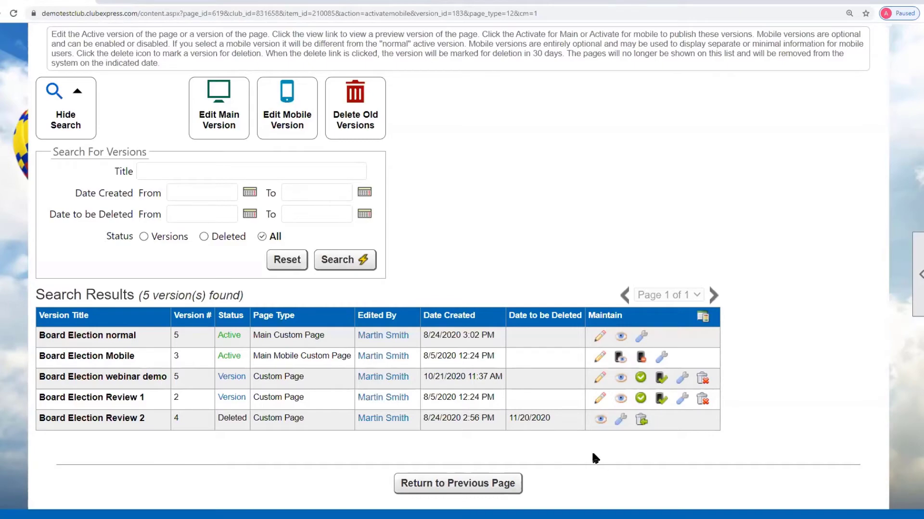
Go to the club's home page and look over its election message, news sections and upcoming events.
scroll(288, 289, "up", 5)
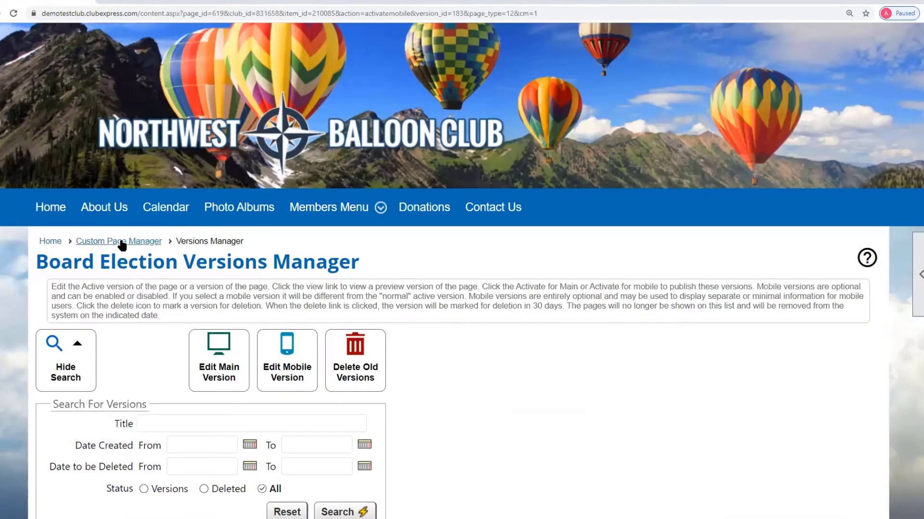
left_click(50, 241)
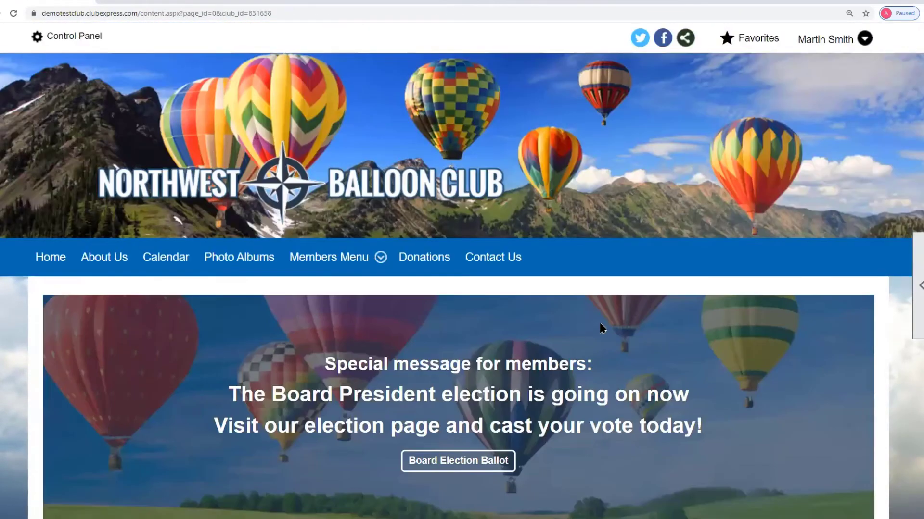
scroll(596, 332, "down", 2)
scroll(599, 324, "up", 1)
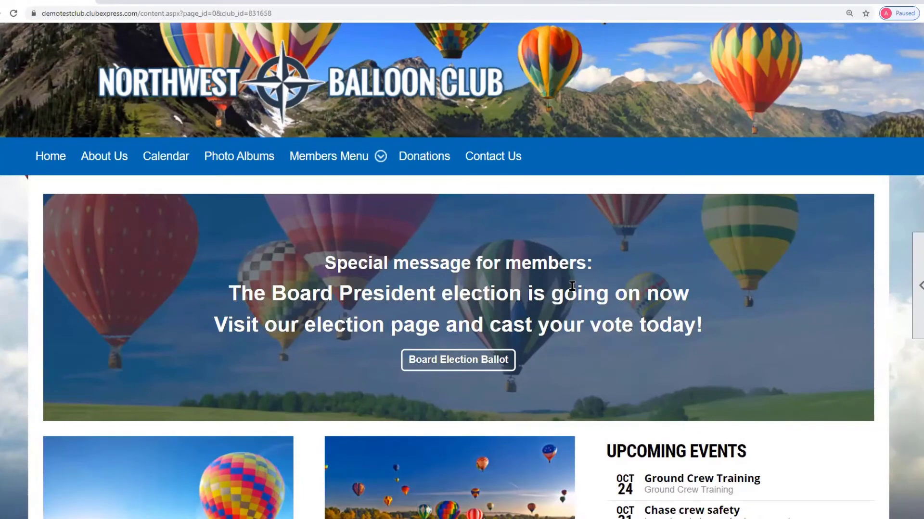
scroll(566, 283, "down", 2)
scroll(557, 268, "down", 1)
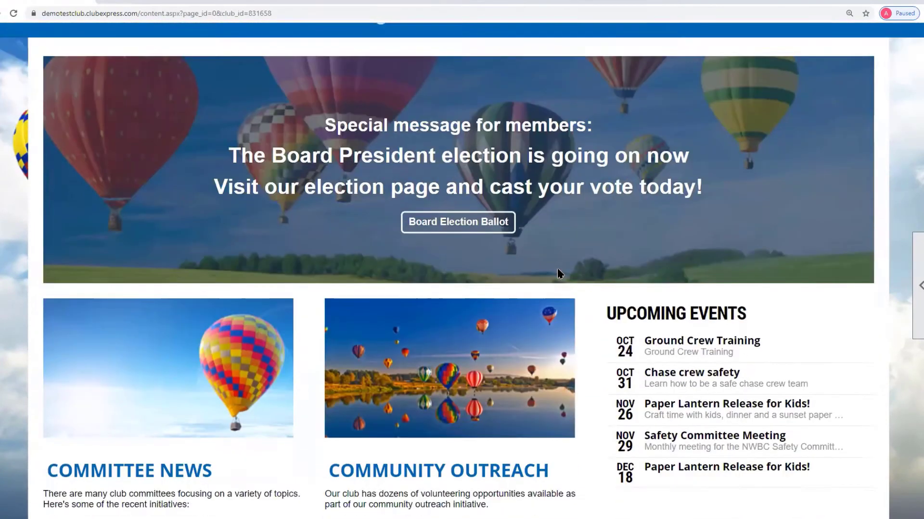
scroll(557, 267, "down", 2)
scroll(558, 307, "up", 4)
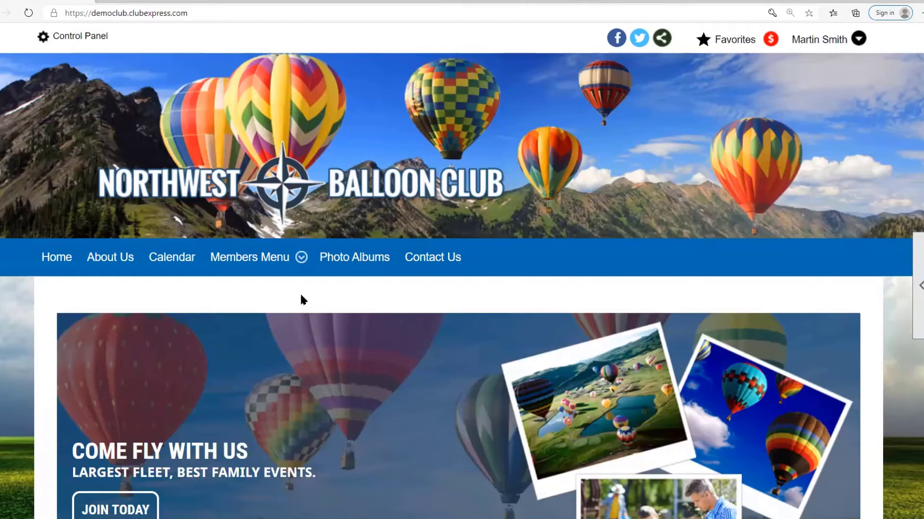
On the democlub site, open the Home Page versions manager through the Control Panel and review the listed versions.
left_click(83, 36)
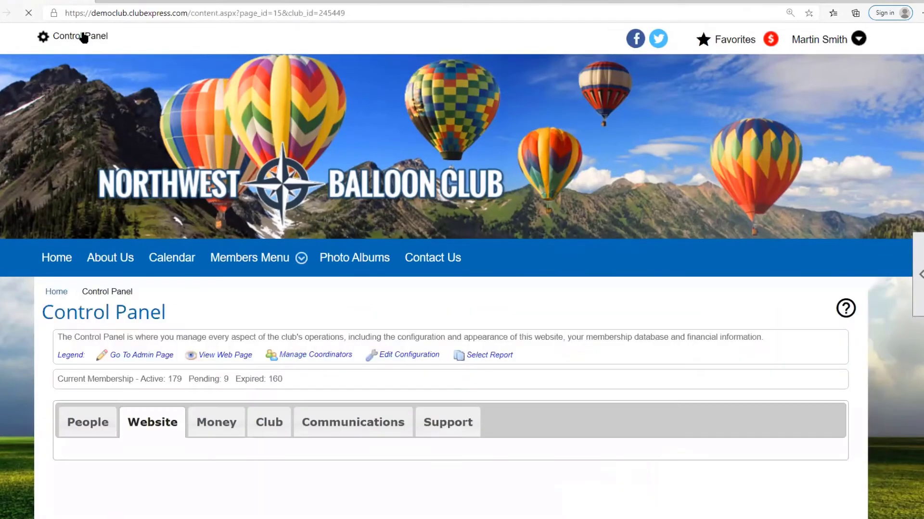
scroll(173, 437, "down", 6)
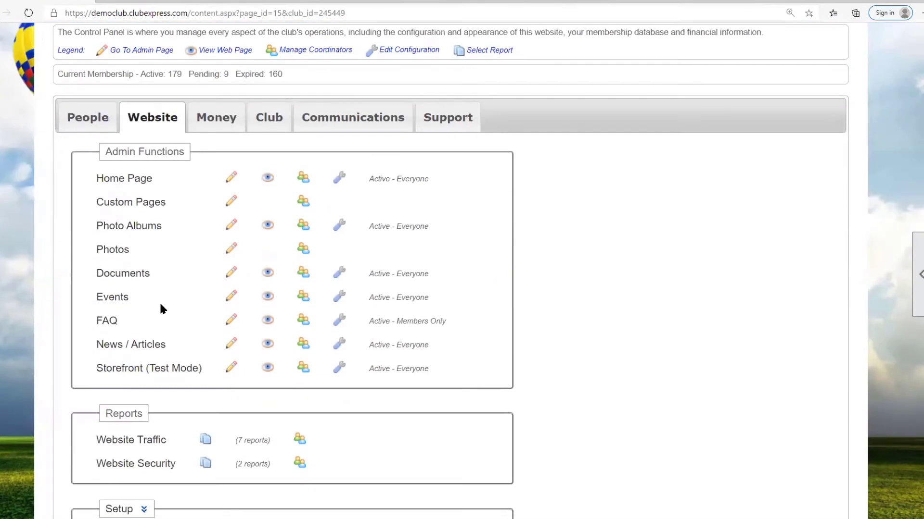
left_click(146, 184)
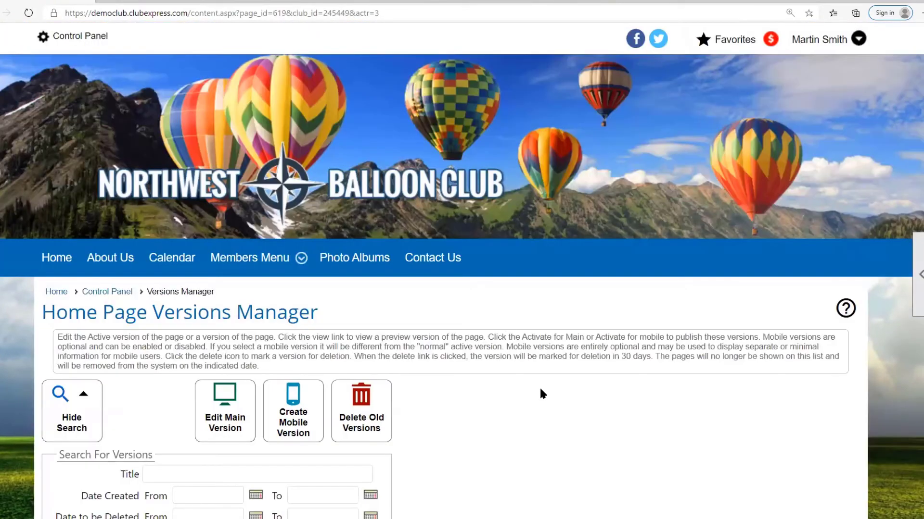
scroll(541, 392, "down", 5)
scroll(541, 392, "down", 3)
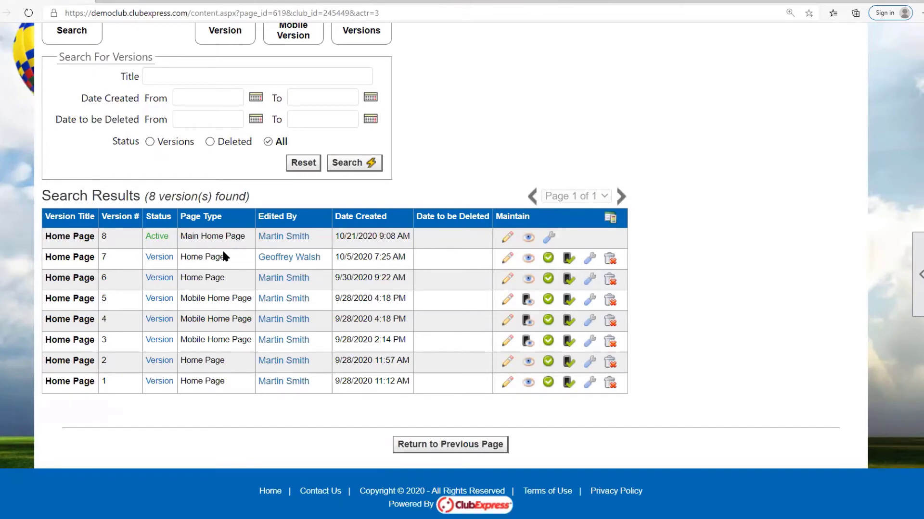
scroll(435, 282, "up", 2)
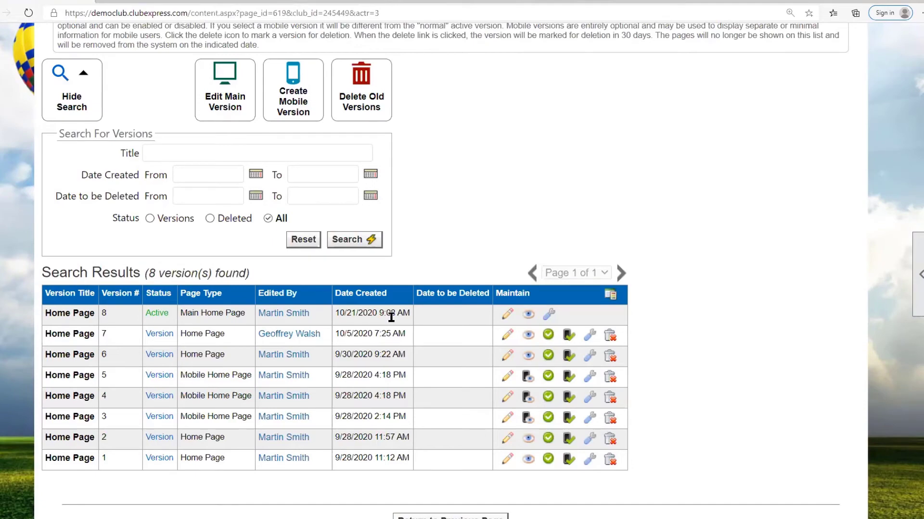
Open the active main version of the Home Page, version 8, for editing.
left_click(507, 316)
scroll(508, 297, "down", 5)
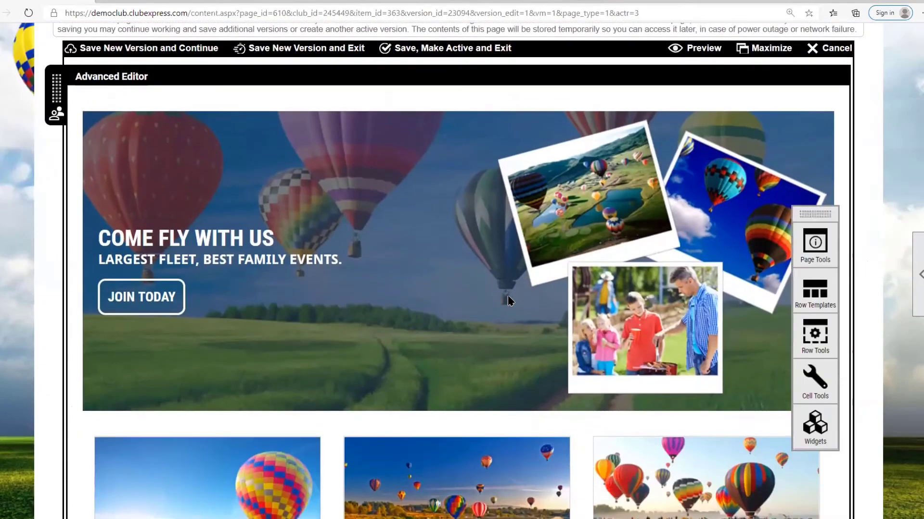
scroll(508, 297, "up", 2)
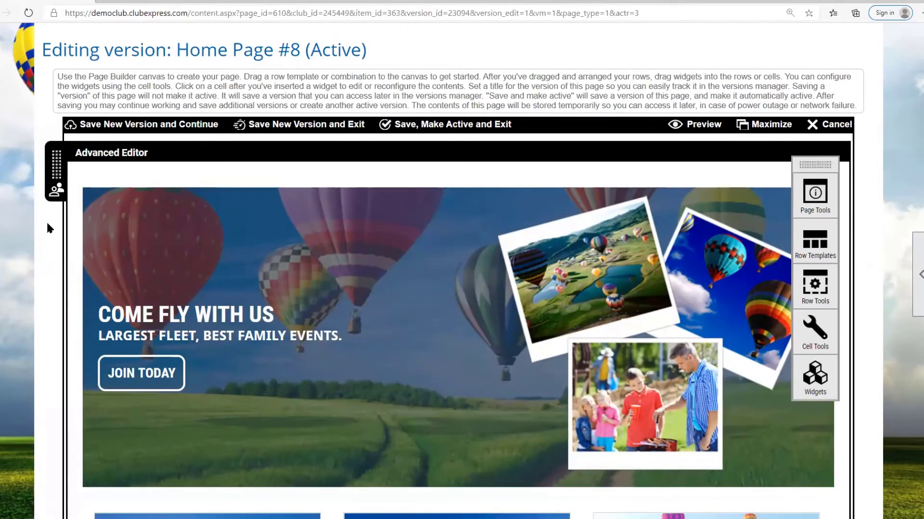
Examine the home page's rows in the page builder, including the visibility settings of the top row and the Members Only row.
scroll(48, 228, "down", 5)
scroll(48, 226, "down", 11)
scroll(48, 226, "up", 16)
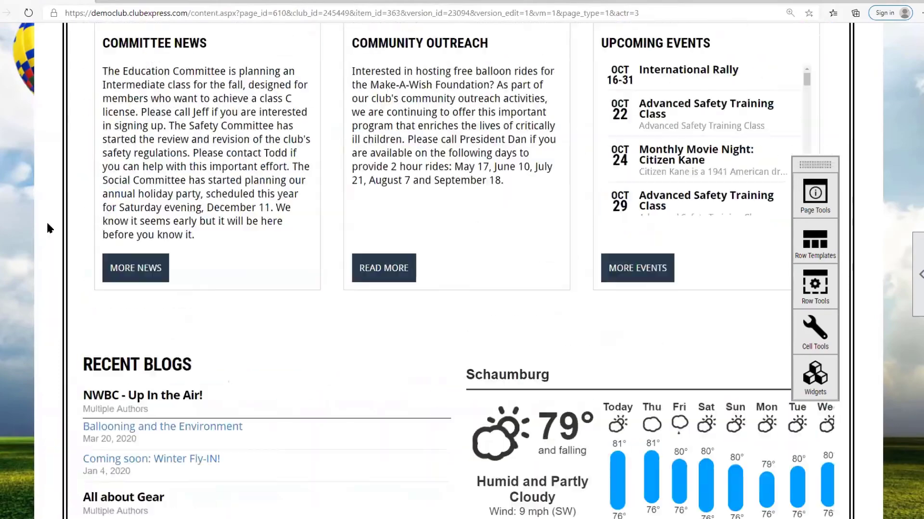
scroll(48, 227, "up", 6)
scroll(53, 216, "down", 5)
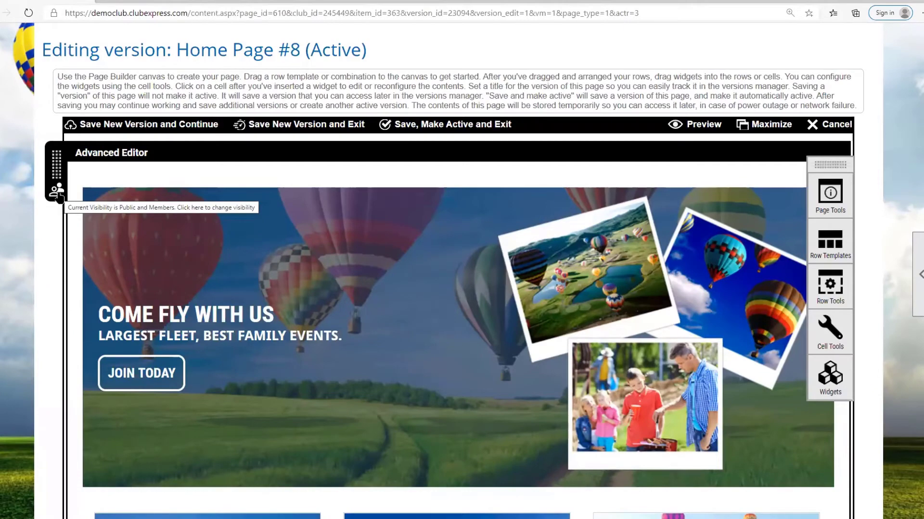
scroll(40, 260, "down", 10)
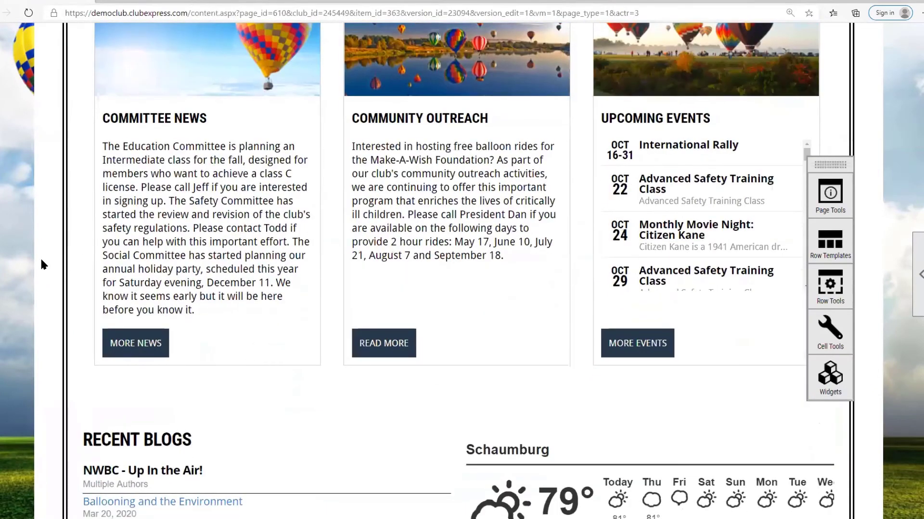
scroll(41, 260, "down", 3)
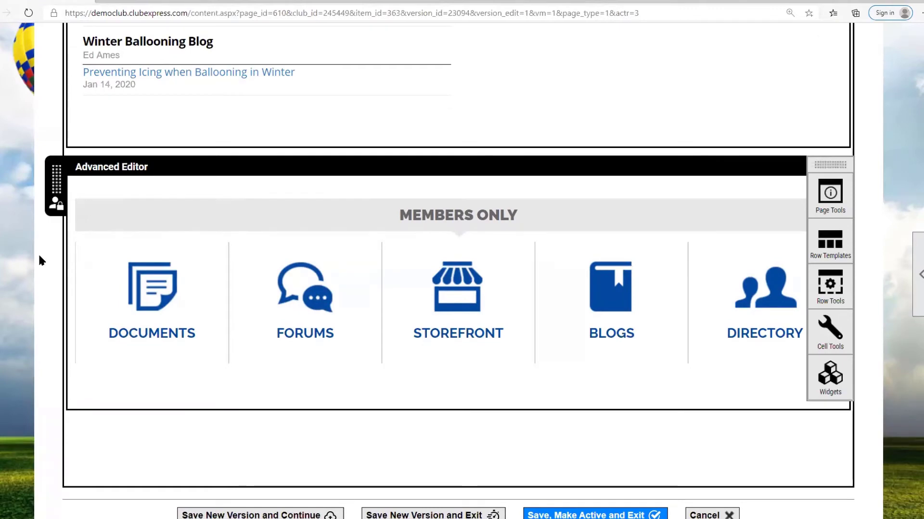
scroll(40, 260, "up", 15)
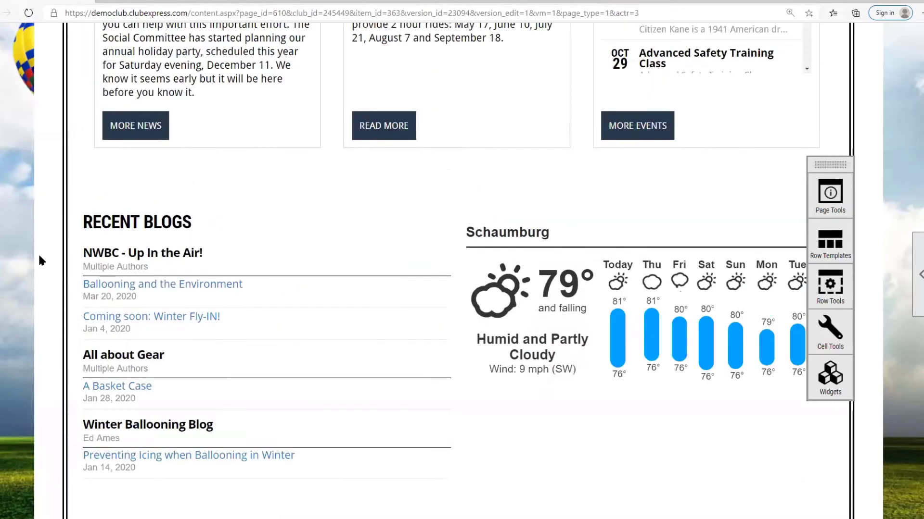
scroll(39, 260, "up", 5)
scroll(34, 258, "down", 3)
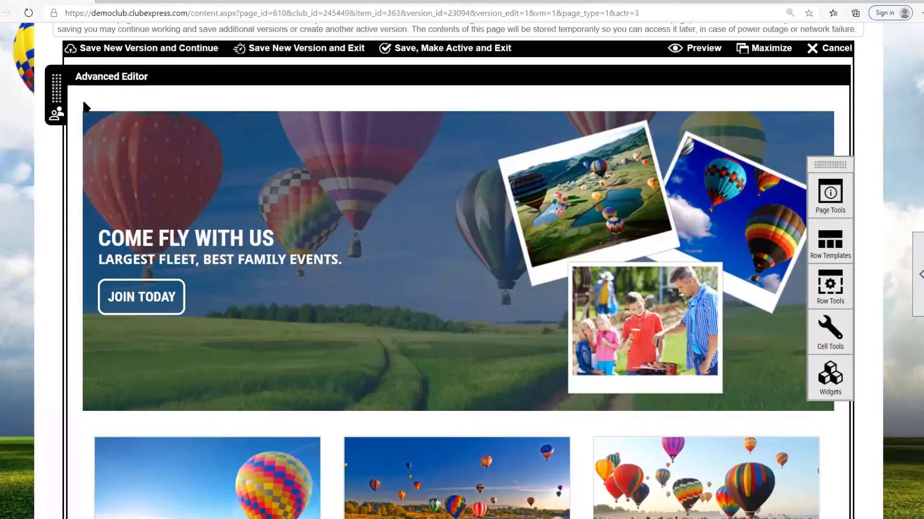
Open the top row's content in the Advanced Editor, enlarge the editing area and review the content down to the blog and weather widgets.
left_click(205, 167)
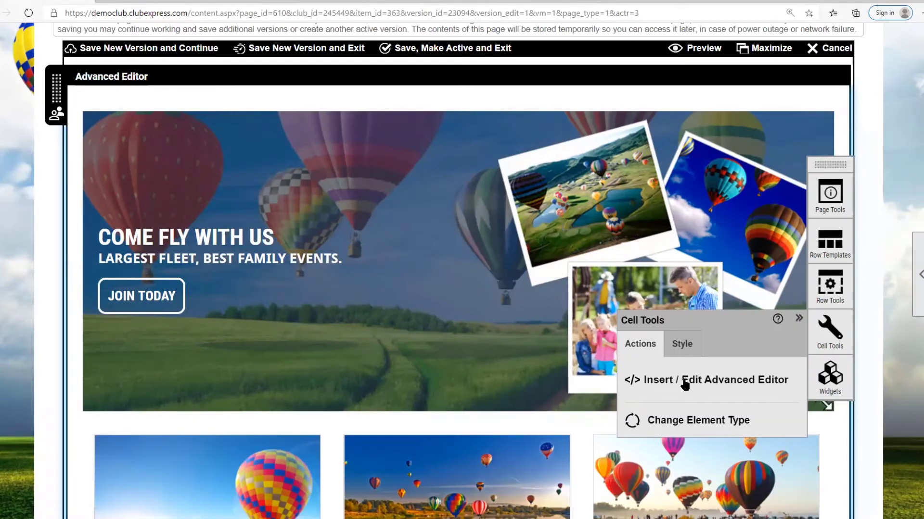
left_click(714, 381)
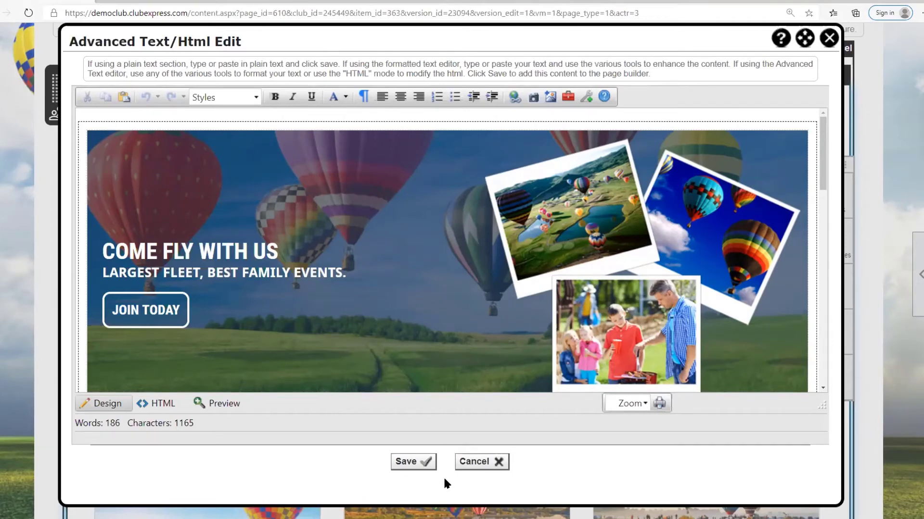
left_click_drag(440, 503, 440, 518)
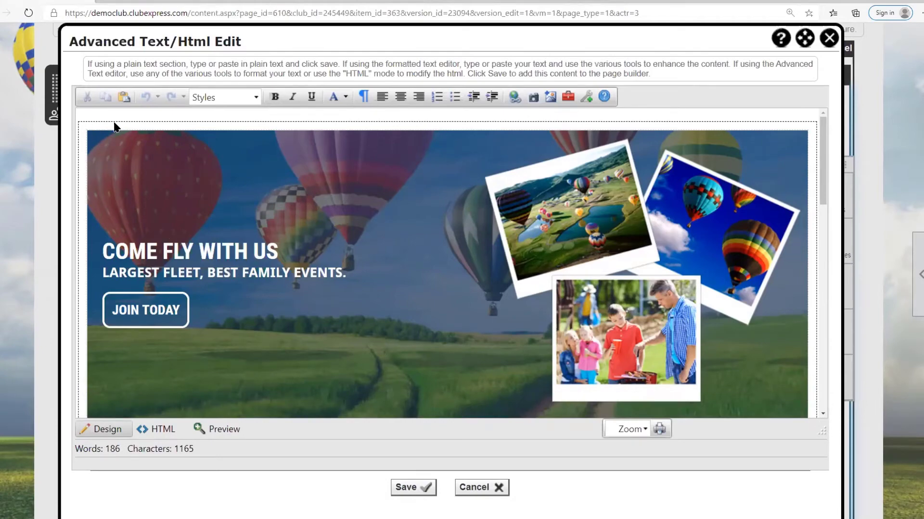
scroll(275, 216, "down", 5)
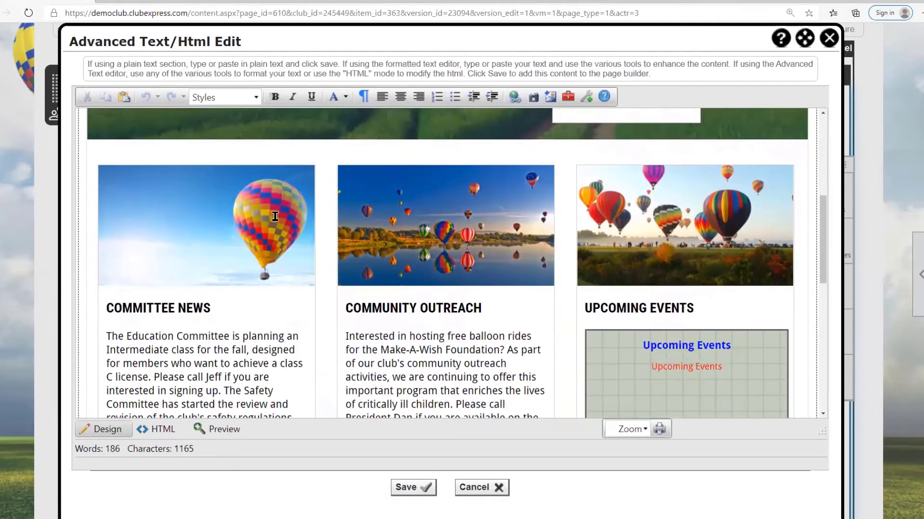
scroll(275, 217, "down", 7)
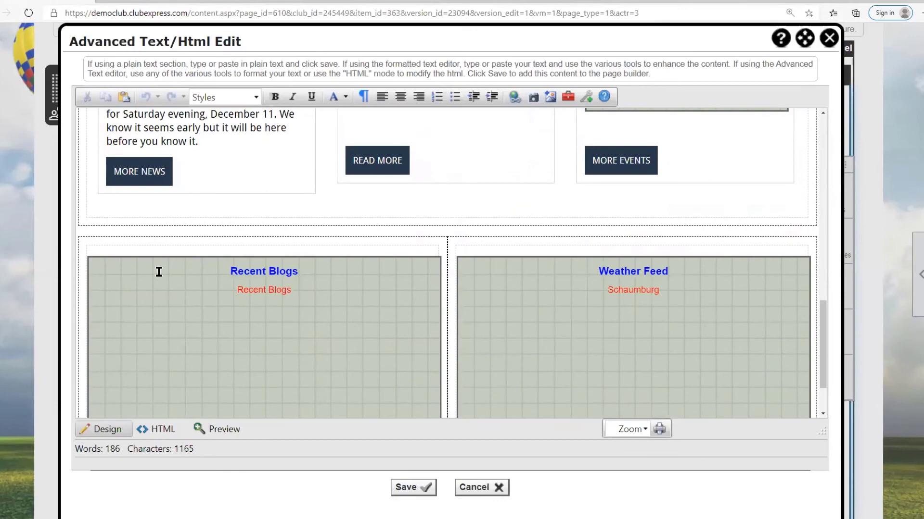
scroll(159, 272, "down", 2)
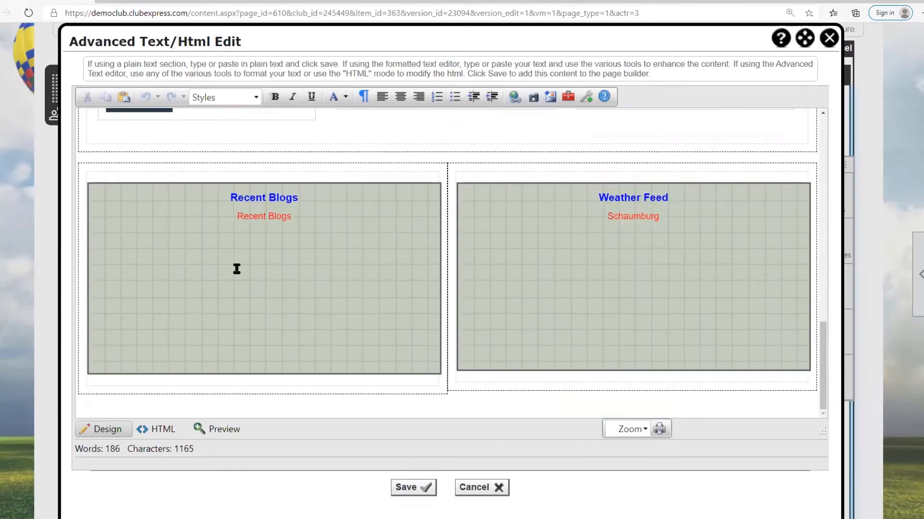
scroll(336, 282, "down", 3)
scroll(339, 245, "down", 3)
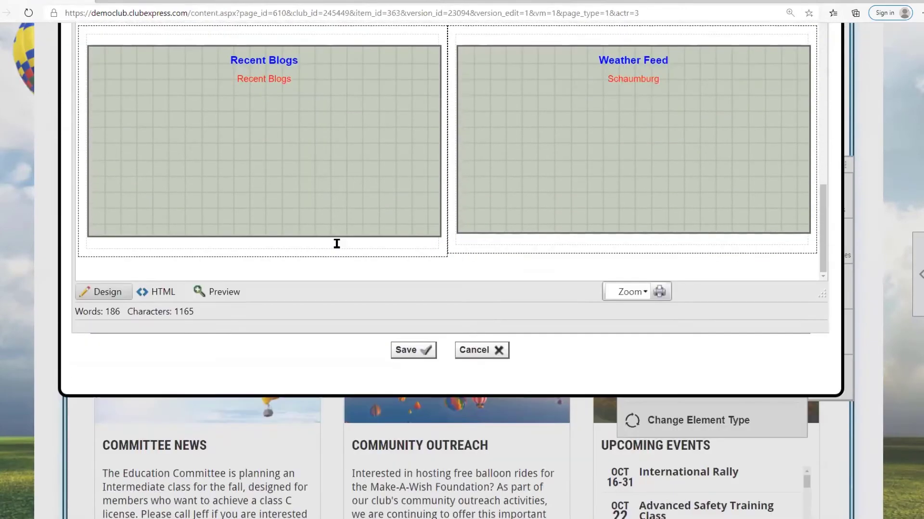
Open the page row tools in the Advanced Editor and move the Recent Blogs and Weather Feed row above the balloon banner row.
scroll(336, 243, "up", 4)
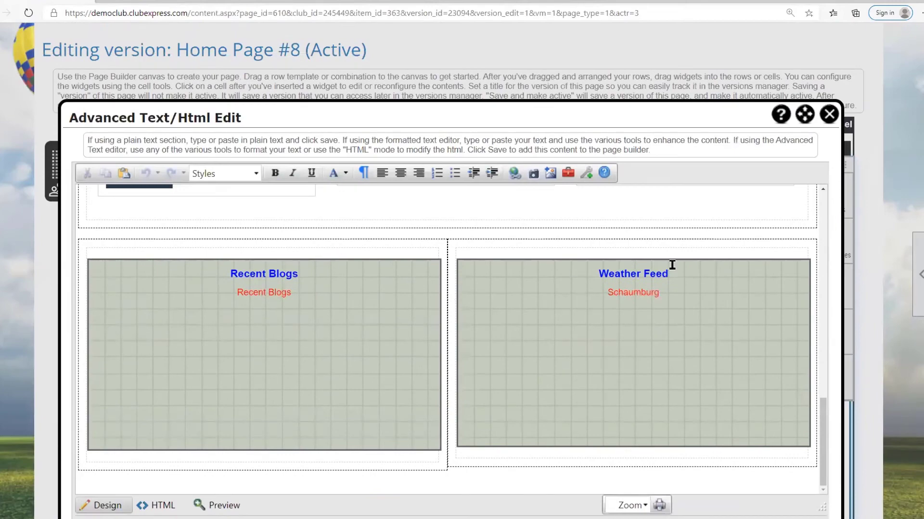
left_click_drag(822, 409, 809, 200)
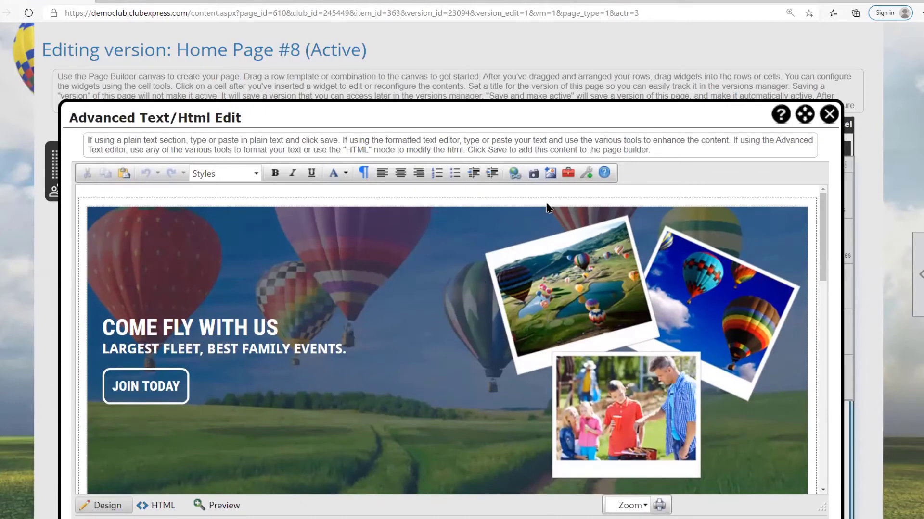
left_click(568, 174)
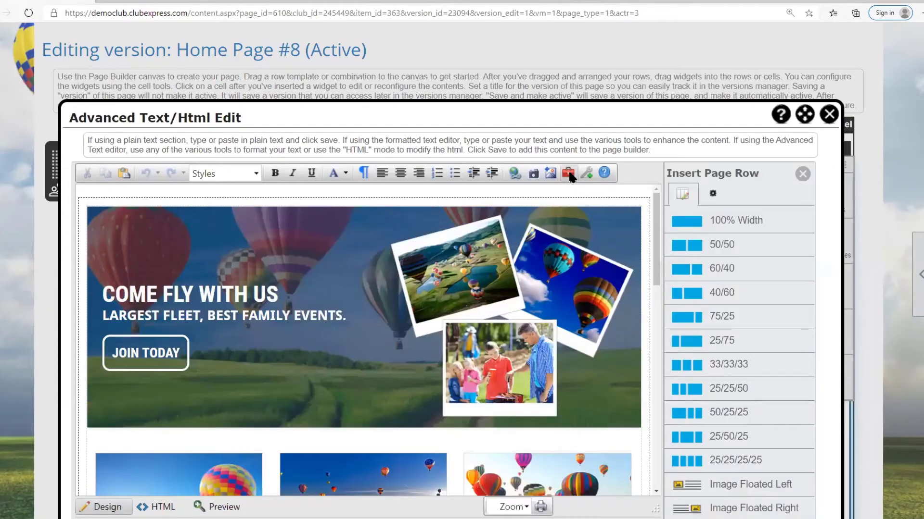
left_click(357, 305)
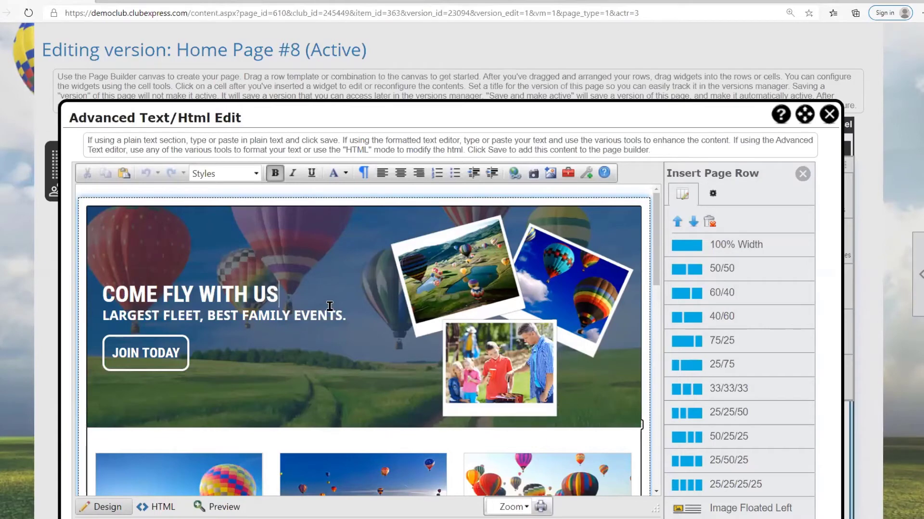
left_click(230, 194)
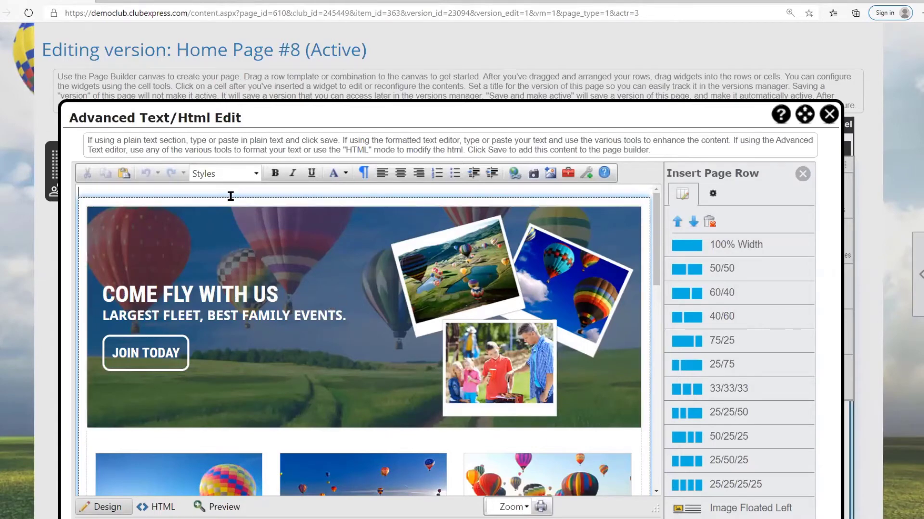
left_click(260, 302)
scroll(426, 313, "down", 15)
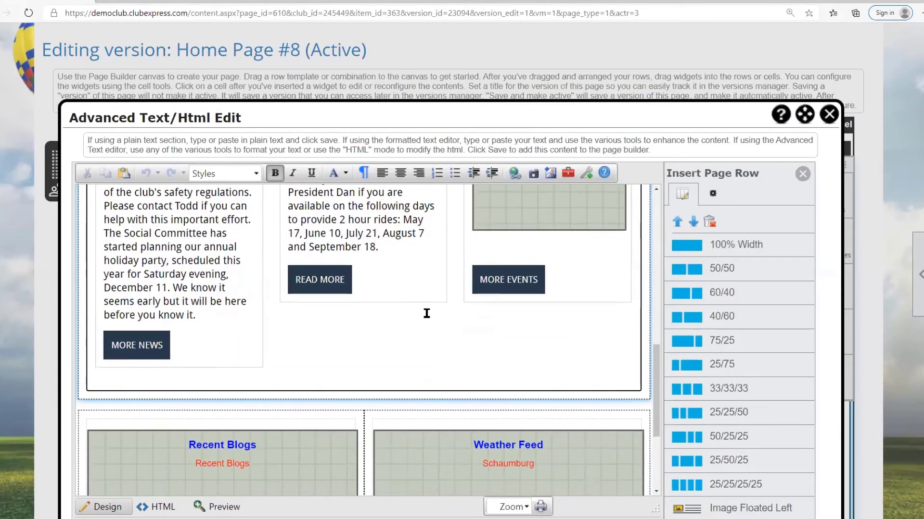
left_click(303, 252)
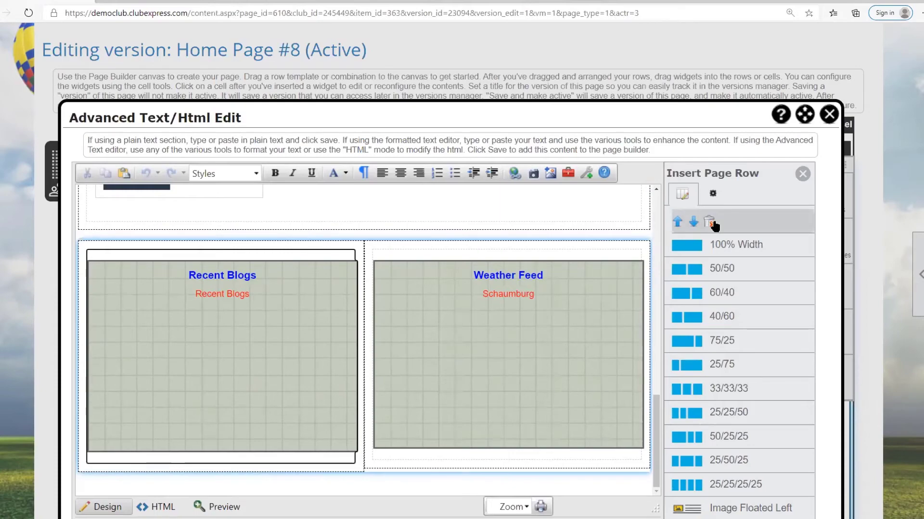
left_click(677, 222)
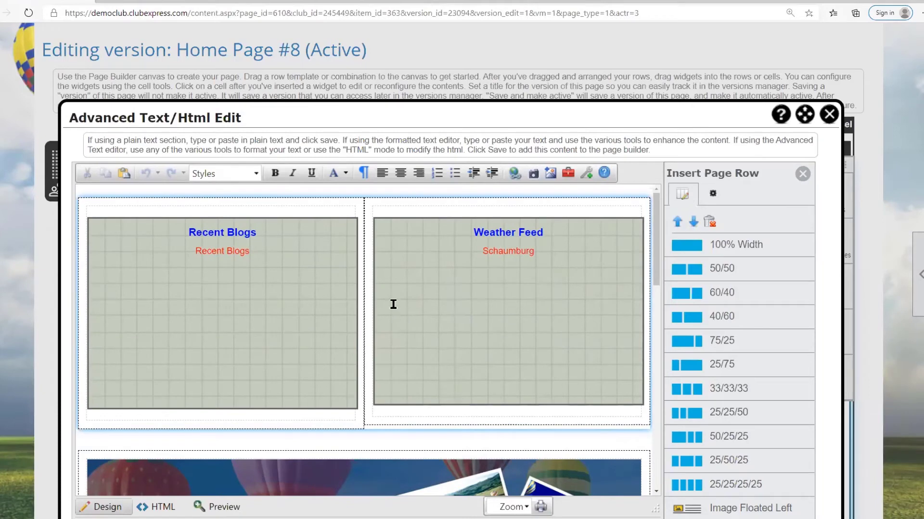
Insert a nested 50/50 row above the Recent Blogs widget and enter "Column 1" and "Column 2" in its cells.
left_click(94, 210)
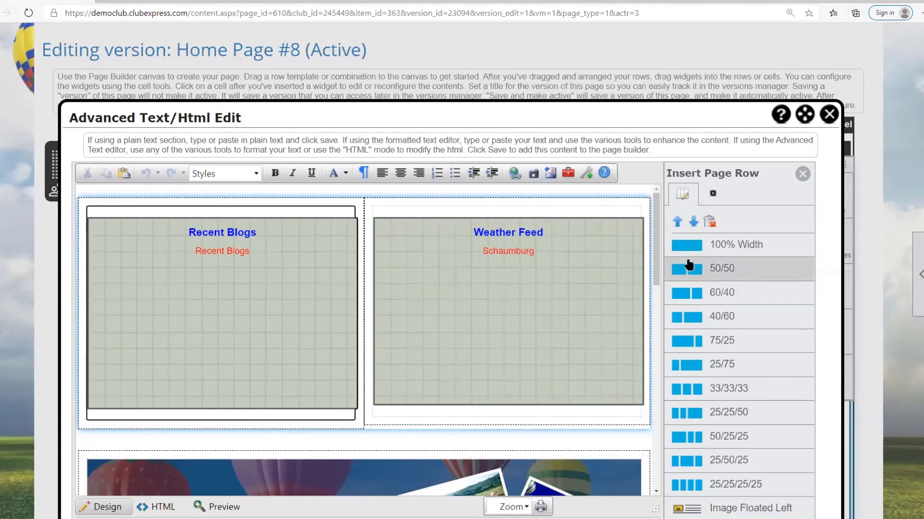
left_click_drag(708, 268, 140, 208)
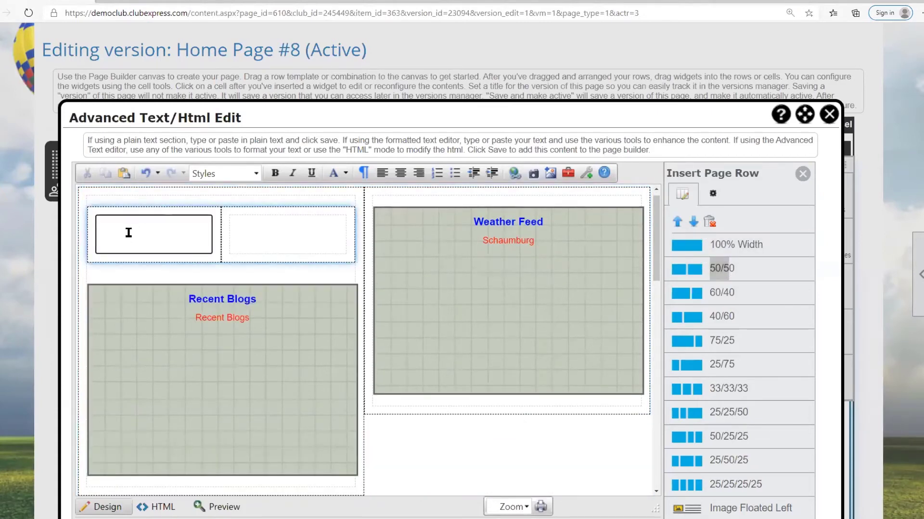
type("Column 1")
left_click(260, 233)
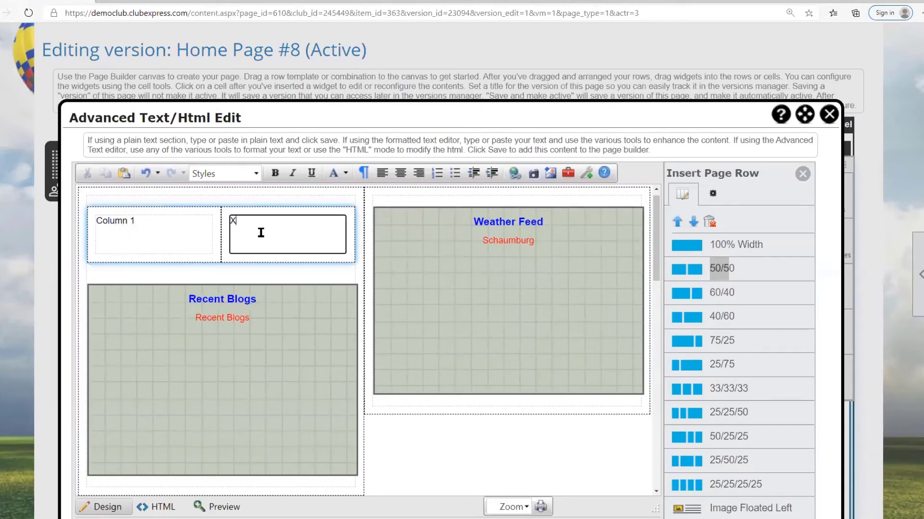
type("Xolumn 2")
left_click(235, 222)
key("BackSpace")
type("C")
left_click(306, 267)
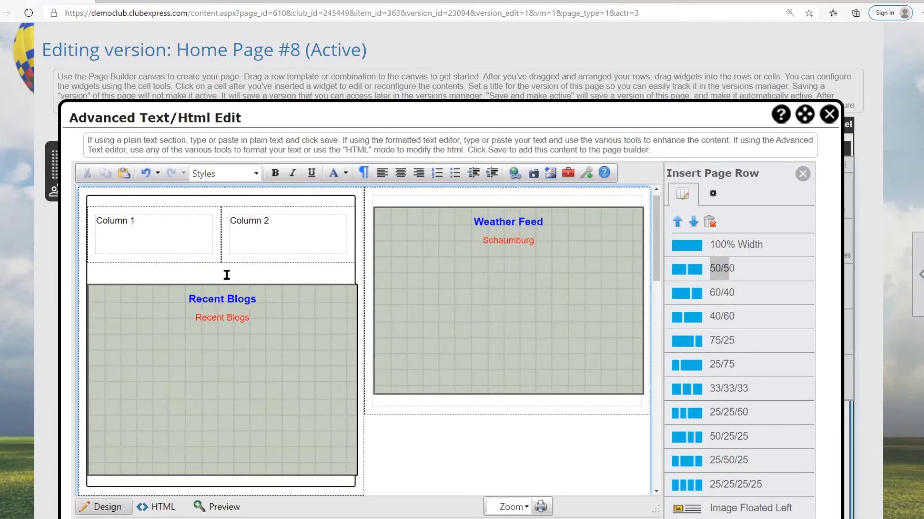
Look over the insertable widgets, close the widget list and display the additional formatting tools.
left_click(712, 194)
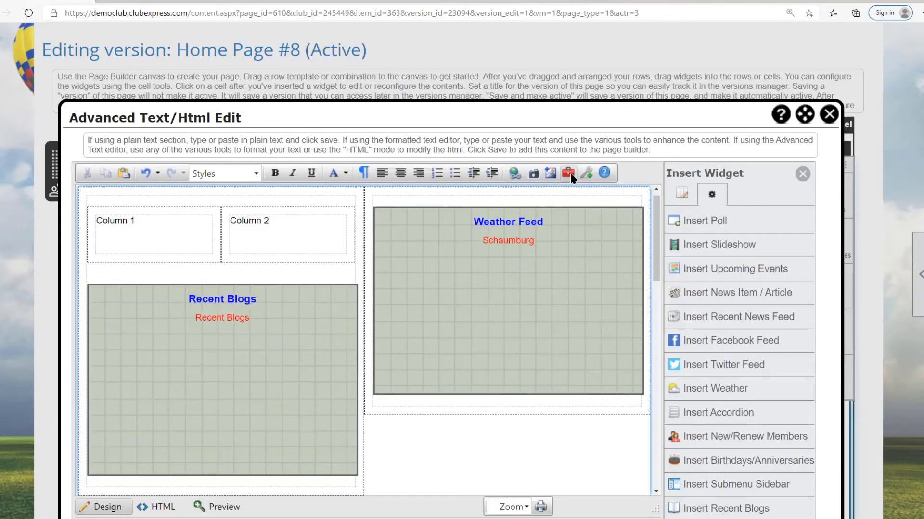
left_click(802, 174)
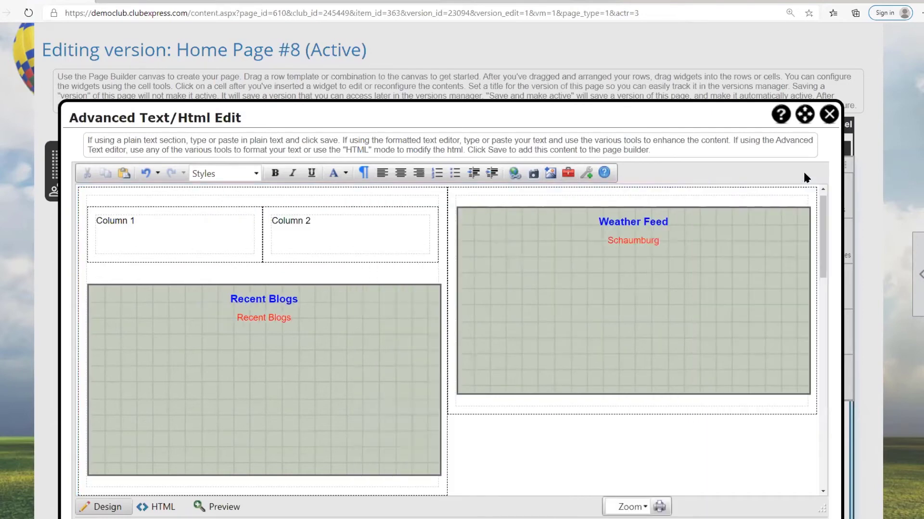
left_click(586, 174)
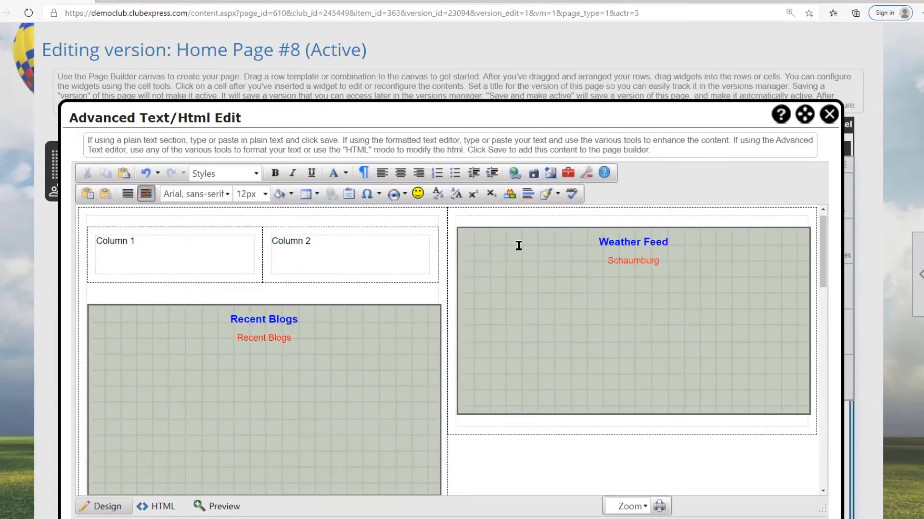
Save the edited content to the page builder, preview the page in Public View and close the preview.
scroll(726, 184, "down", 5)
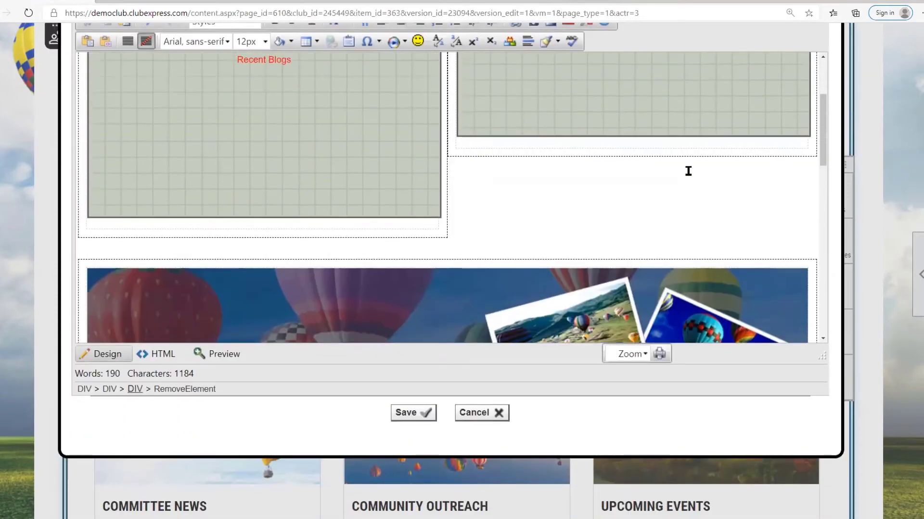
left_click(415, 412)
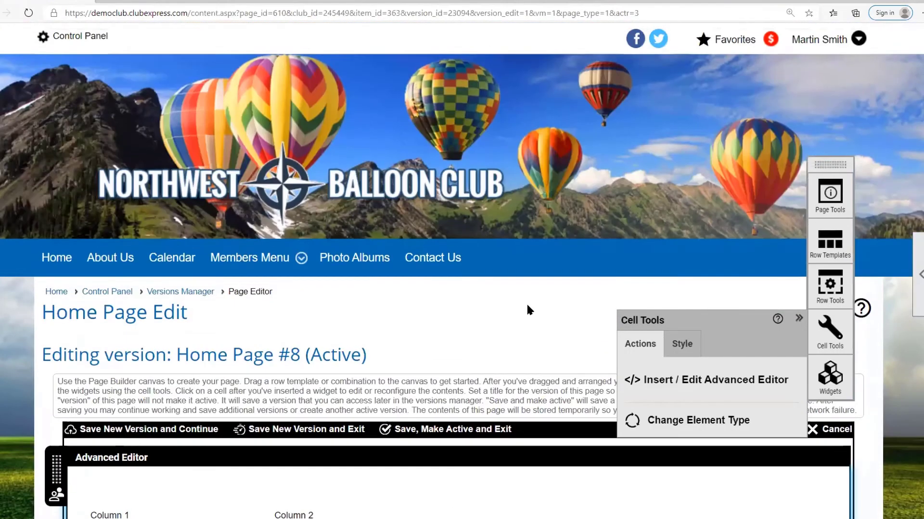
scroll(528, 309, "down", 5)
left_click(716, 206)
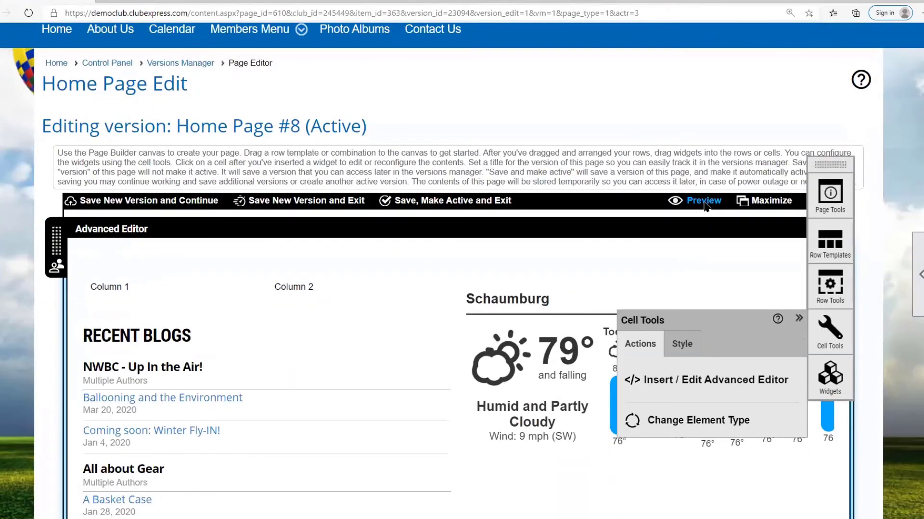
scroll(619, 273, "down", 8)
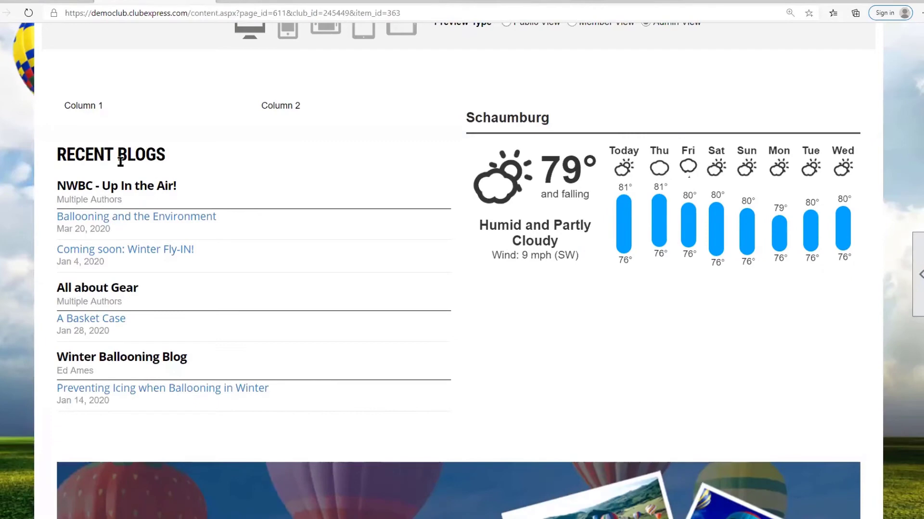
scroll(299, 222, "up", 6)
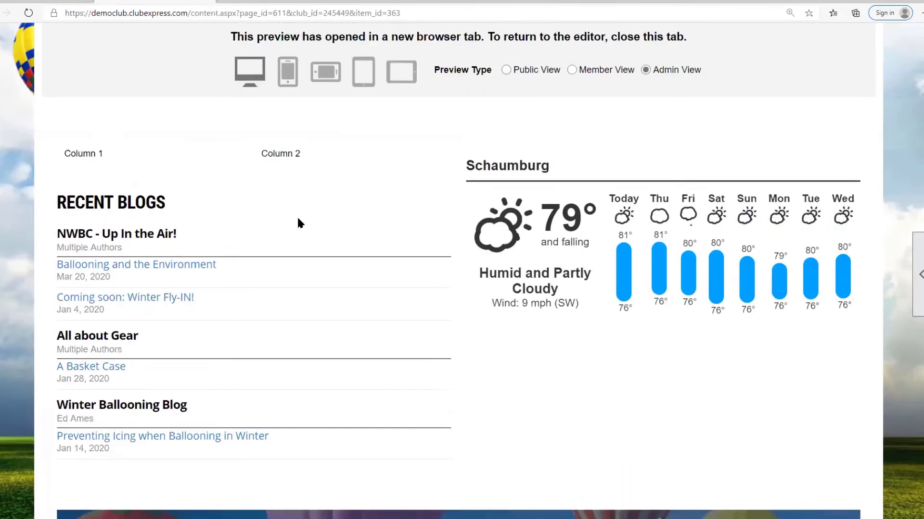
left_click(507, 327)
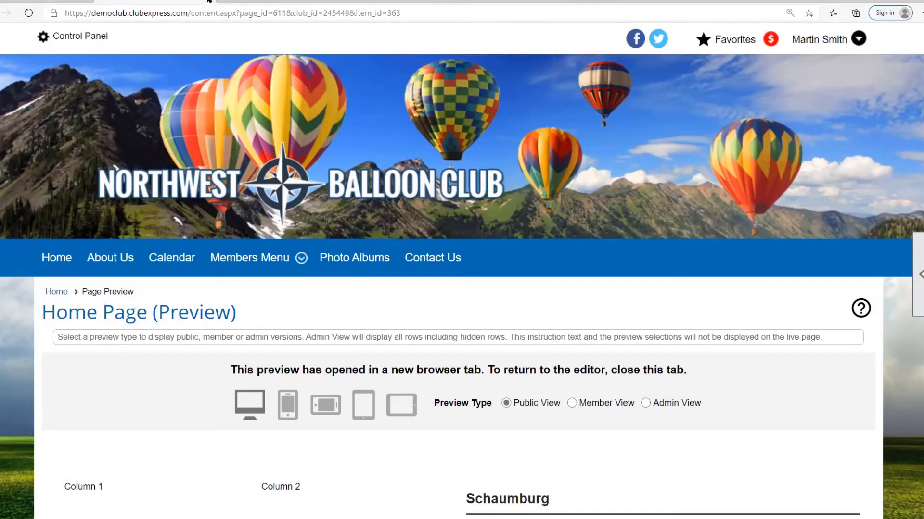
left_click(209, 1)
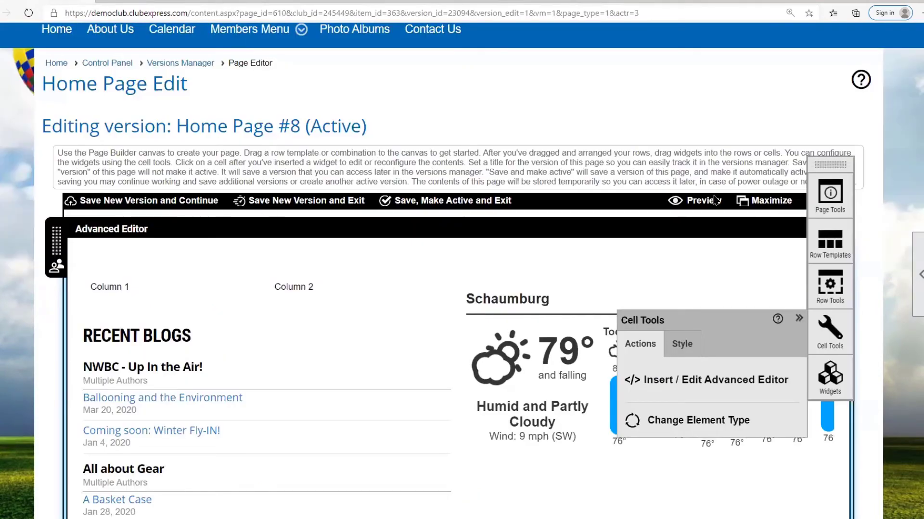
Cancel the page editor for Home Page version 8, discard the unsaved changes and dismiss the message.
scroll(695, 142, "down", 3)
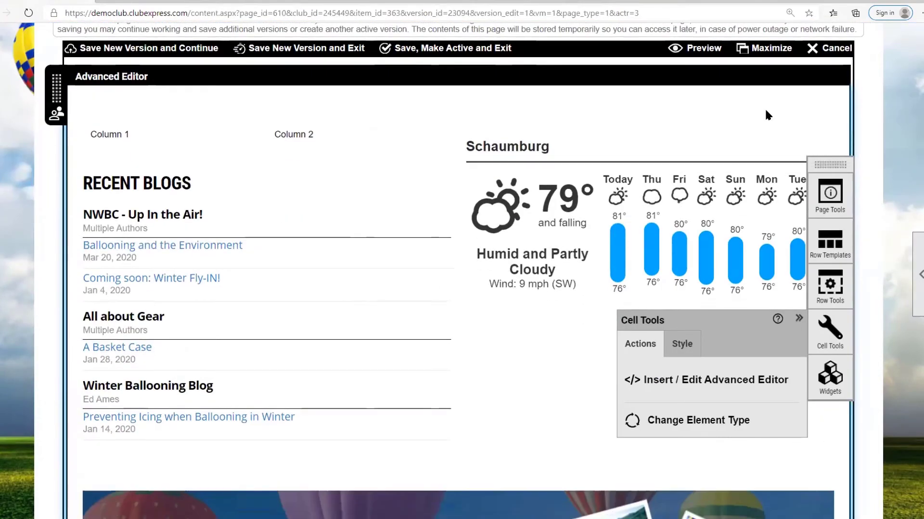
left_click(835, 49)
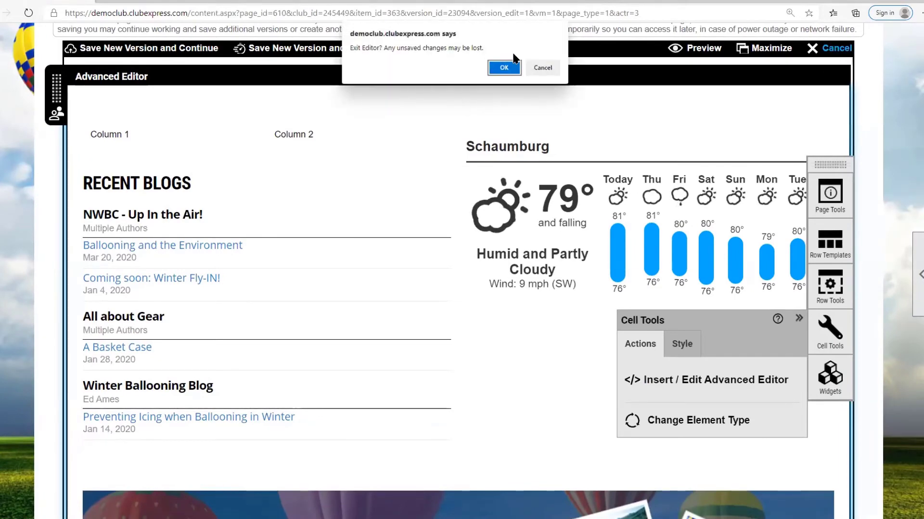
left_click(504, 68)
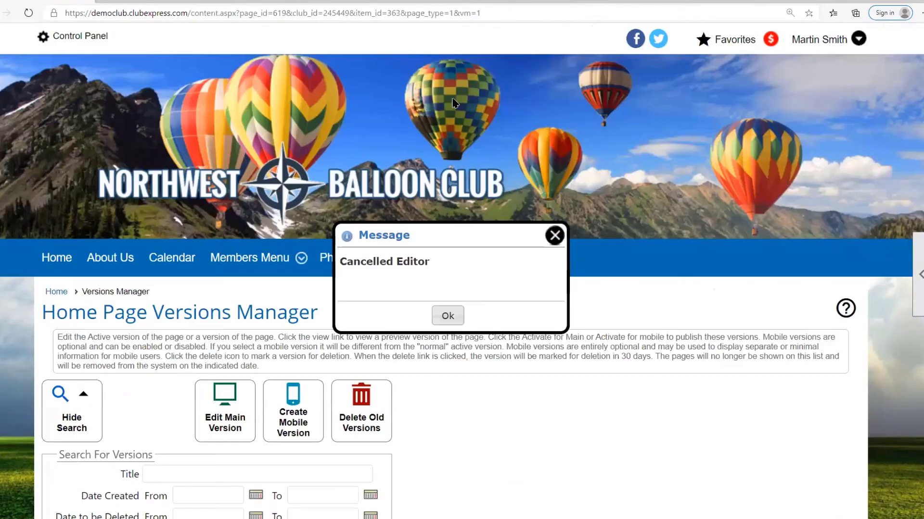
left_click(447, 315)
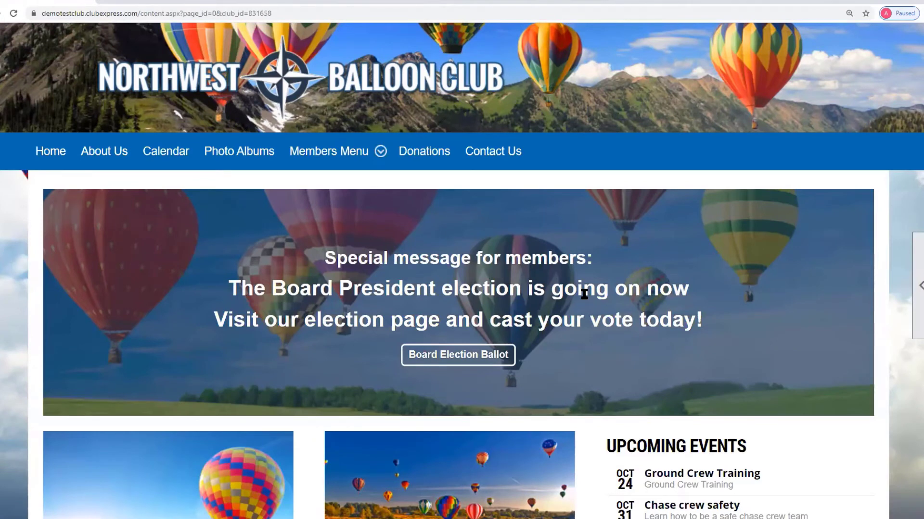
On the demotestclub site, review the home page down to its footer and open its versions manager.
scroll(584, 294, "down", 1)
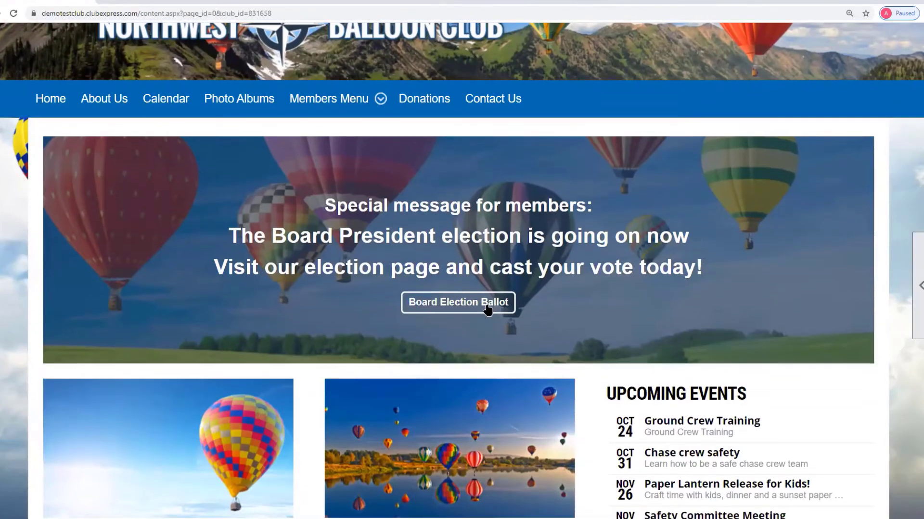
scroll(488, 311, "down", 5)
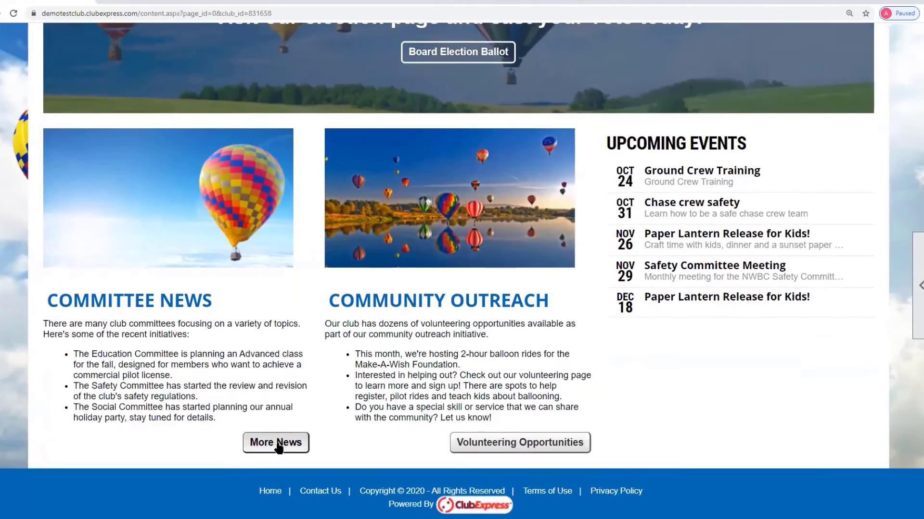
scroll(472, 313, "up", 2)
scroll(472, 312, "up", 3)
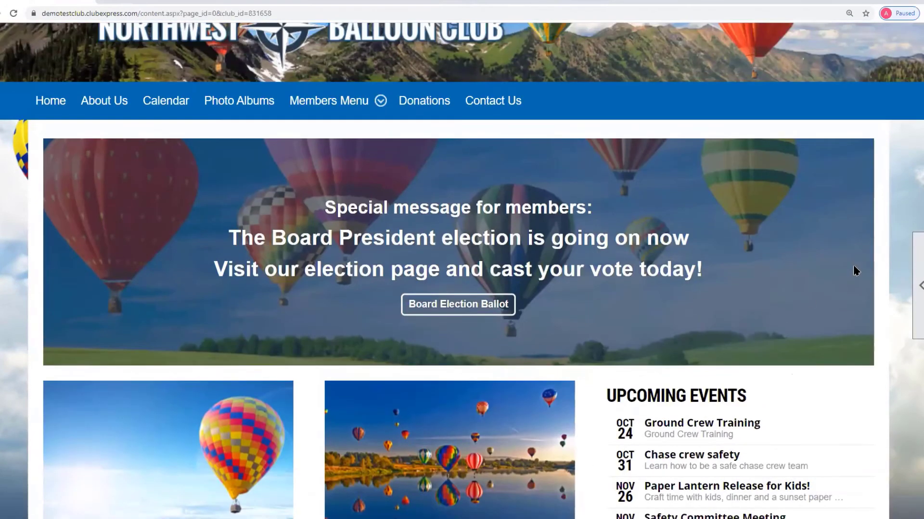
left_click(918, 285)
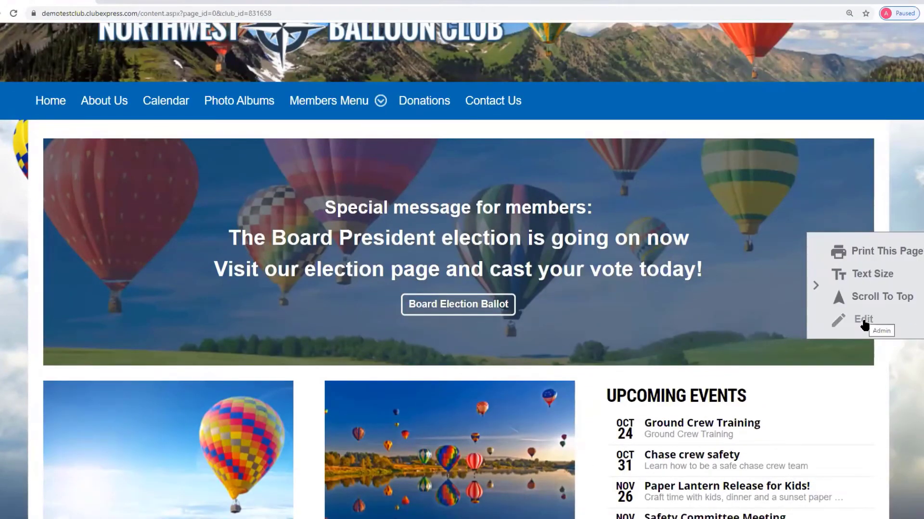
left_click(864, 320)
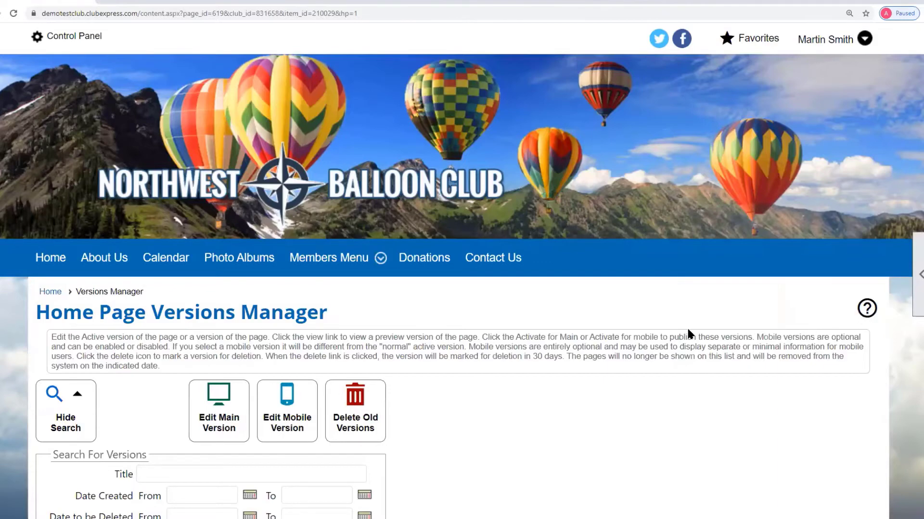
Open the active main home page version, Launch Version number 7, for editing.
scroll(686, 327, "down", 6)
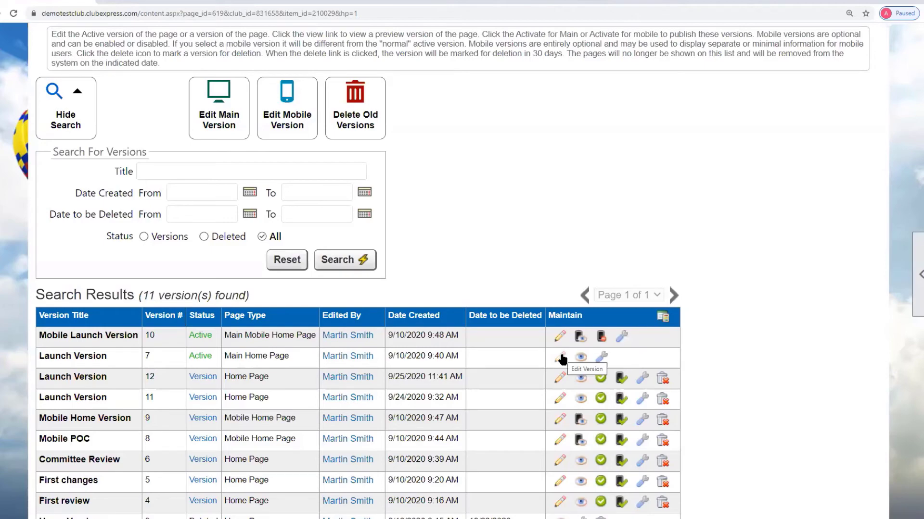
scroll(433, 251, "up", 5)
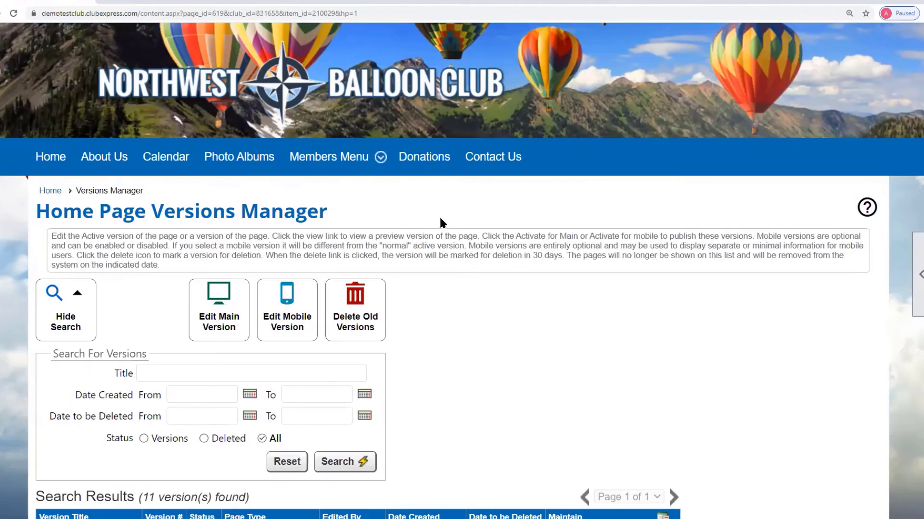
scroll(481, 279, "down", 4)
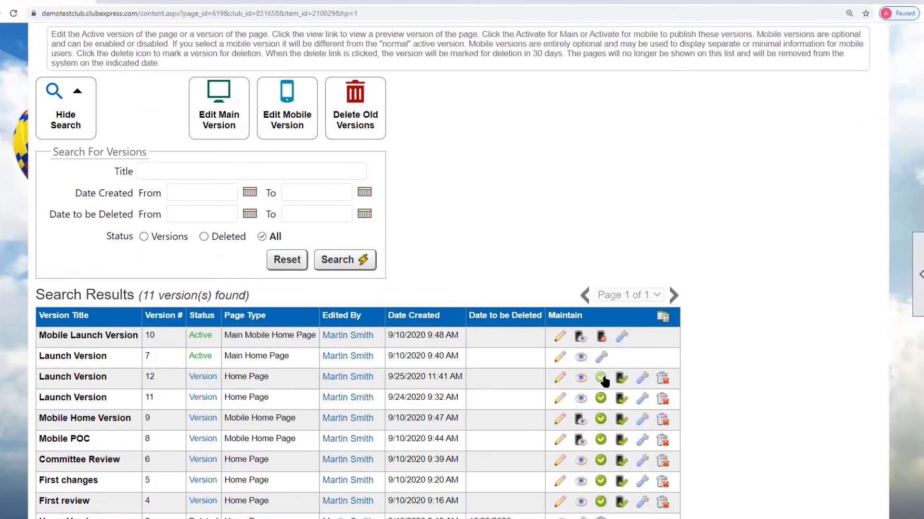
left_click(560, 360)
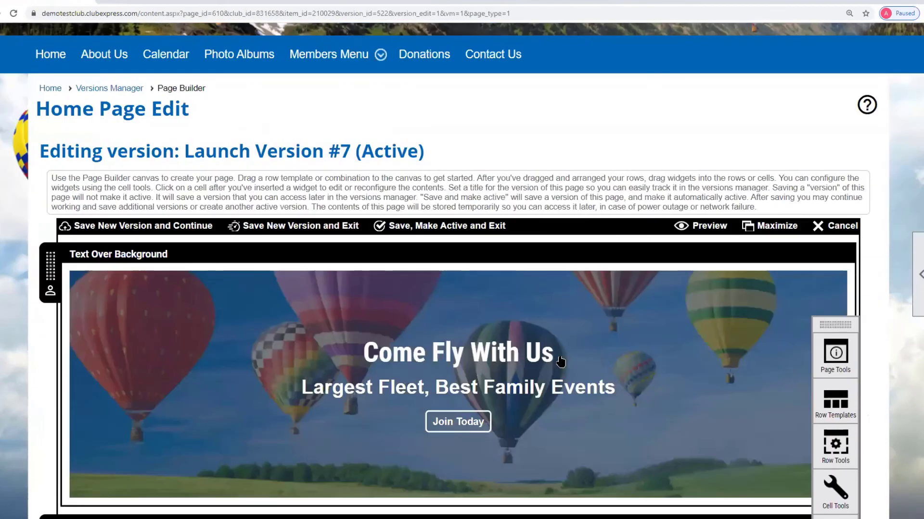
Cut the home-hero CSS class out of the "Come Fly With Us" cell's style settings and apply the cleared class.
scroll(560, 361, "down", 2)
left_click(354, 278)
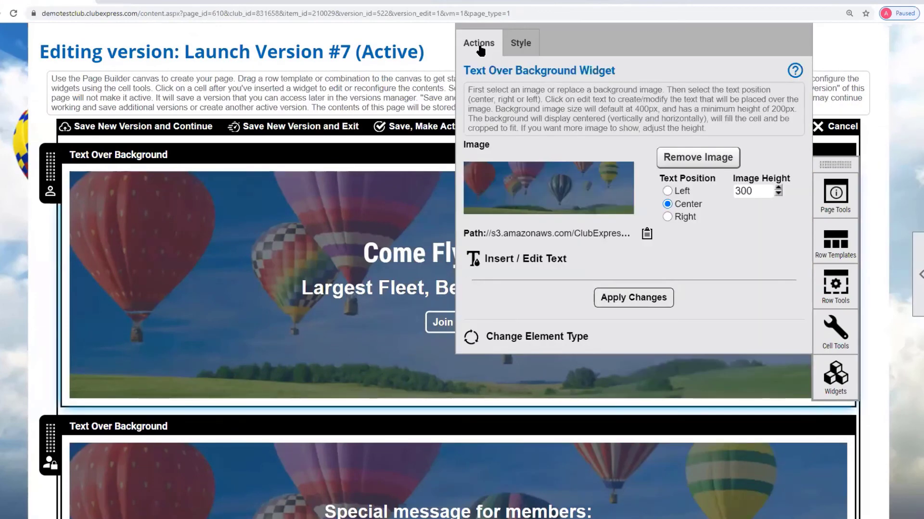
left_click(523, 46)
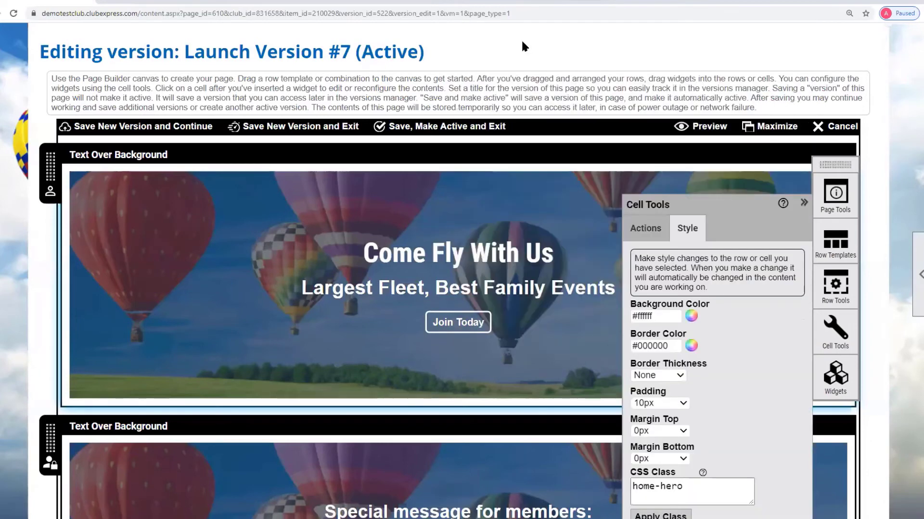
scroll(730, 281, "down", 1)
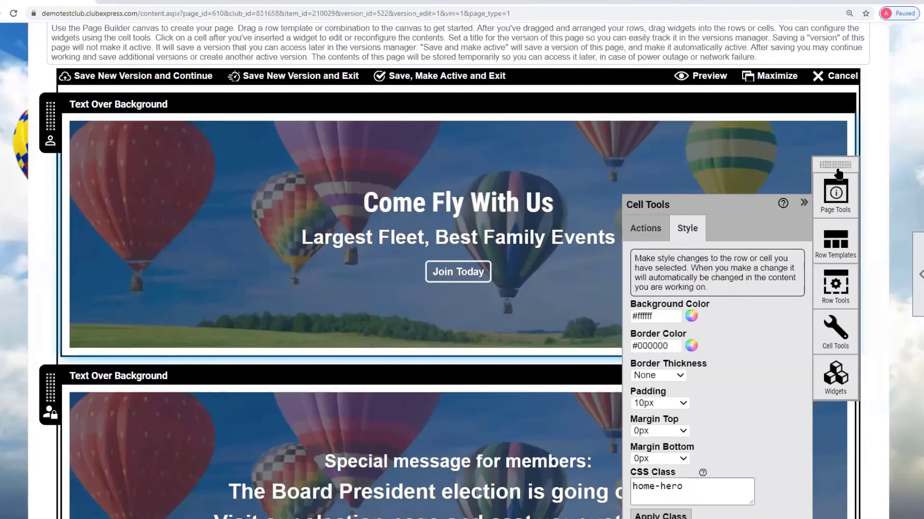
left_click_drag(839, 165, 837, 89)
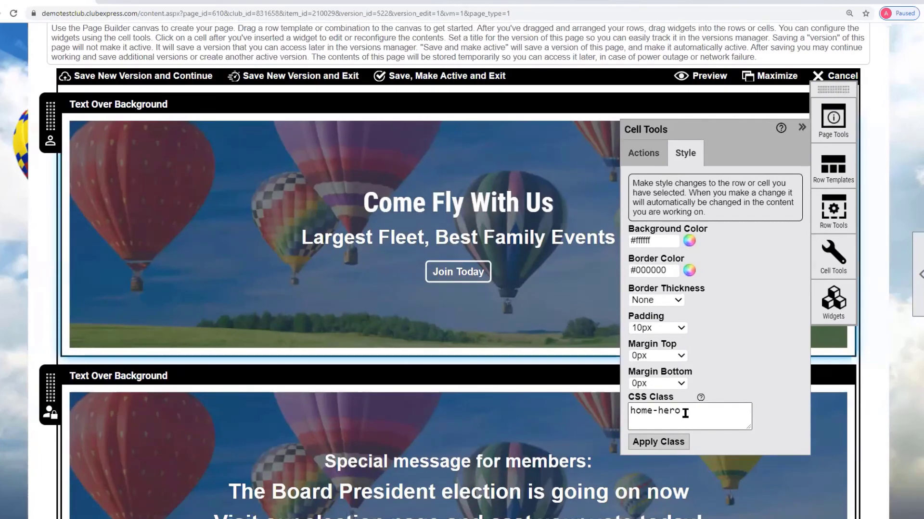
left_click_drag(697, 412, 628, 415)
key("ctrl+c")
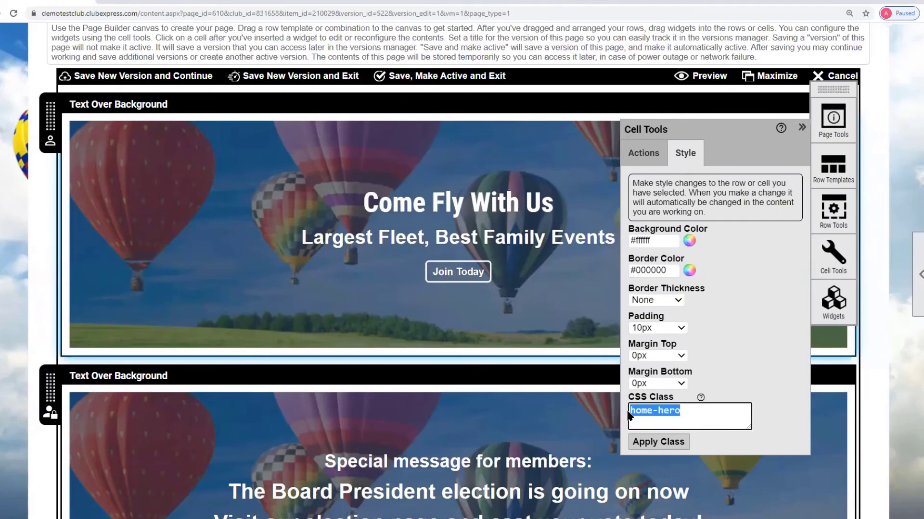
key("BackSpace")
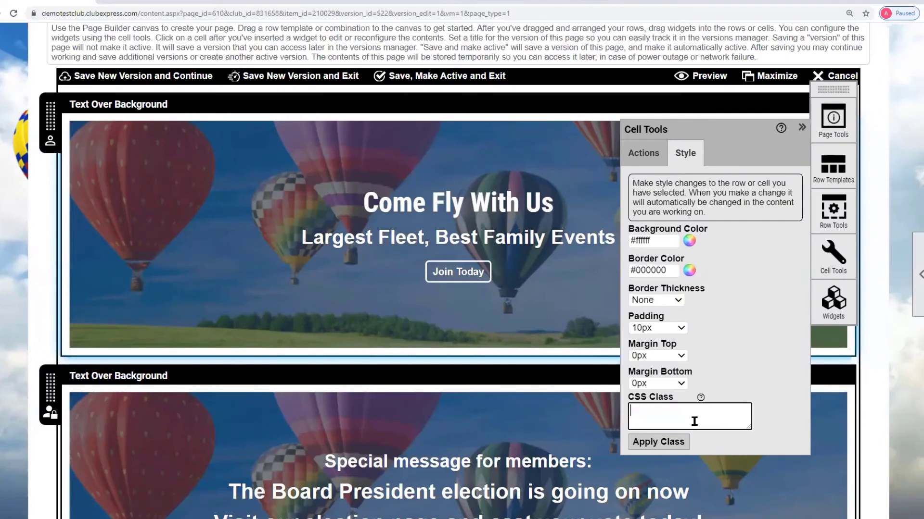
left_click(671, 446)
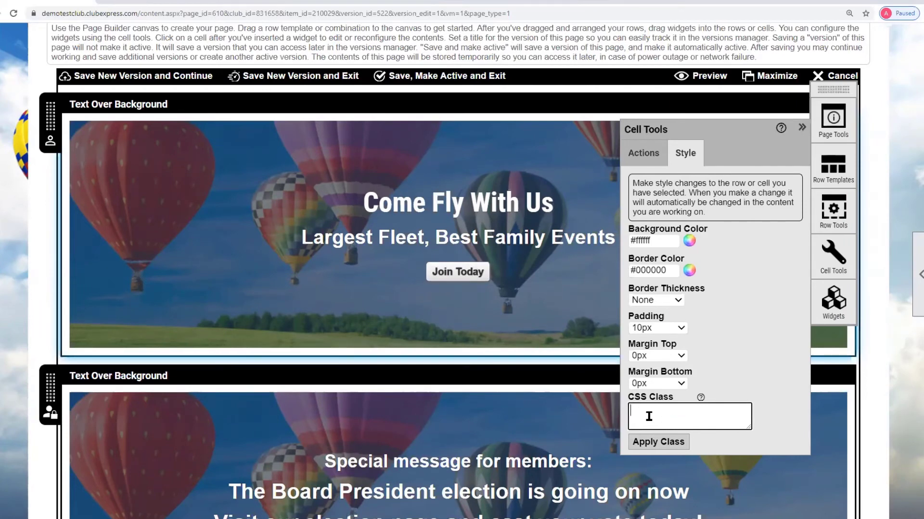
Paste the home-hero CSS class back into the "Come Fly With Us" cell's style, apply it and select the banner's row.
key("ctrl+v")
left_click(657, 442)
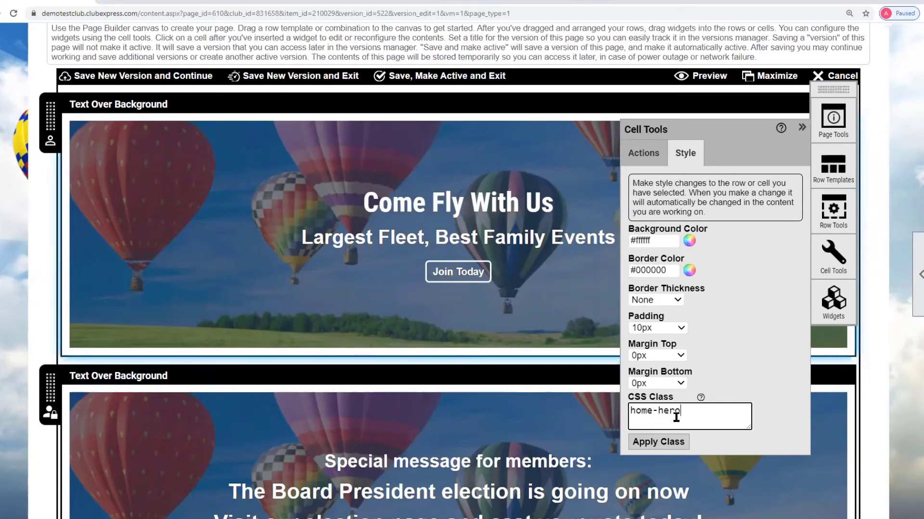
left_click(526, 322)
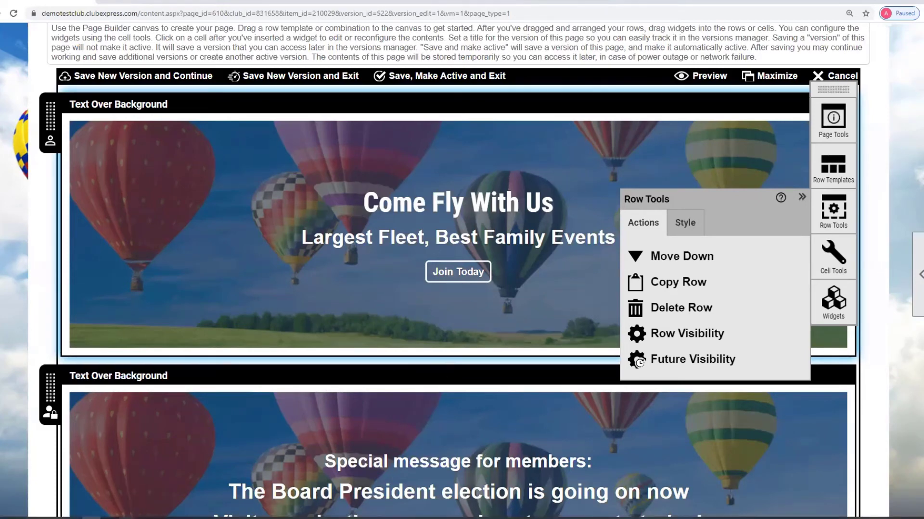
Look over the Home Page Versions Manager and return to the club's home page.
mouse_move(128, 518)
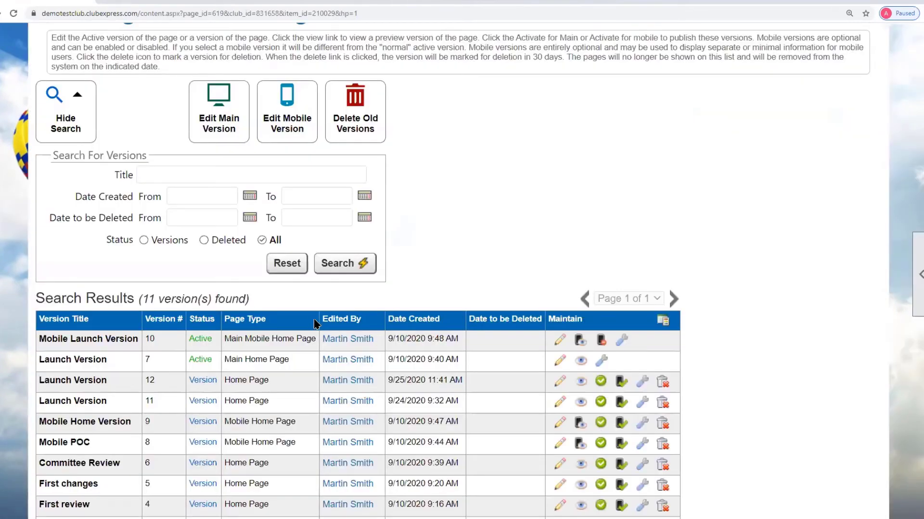
scroll(712, 351, "up", 1)
scroll(706, 339, "up", 3)
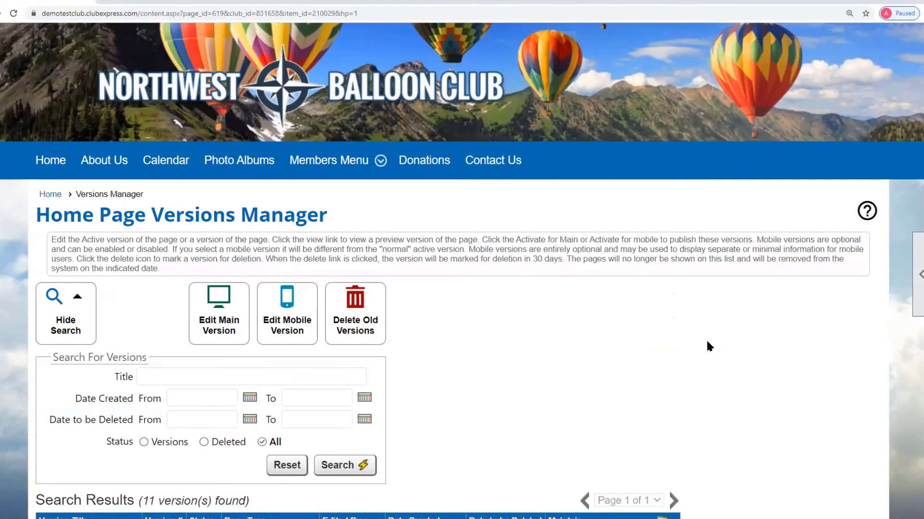
scroll(706, 339, "down", 1)
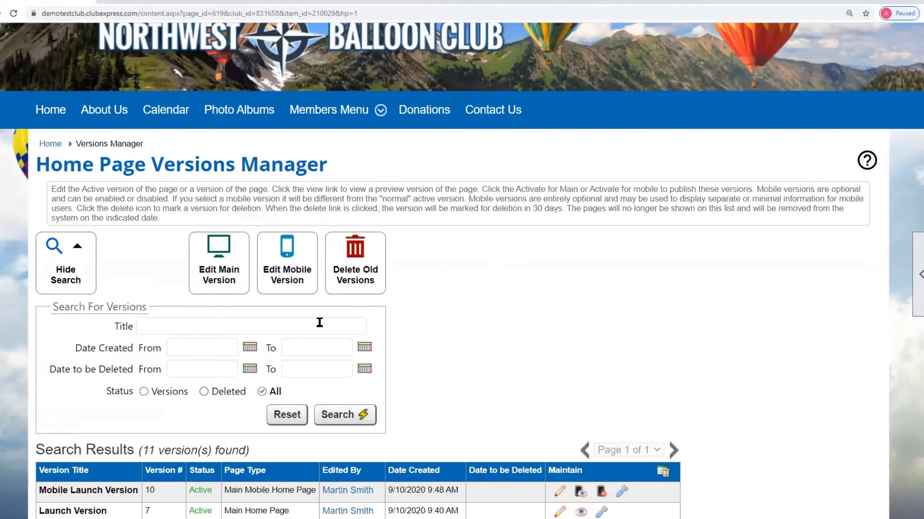
scroll(472, 342, "down", 1)
scroll(470, 338, "down", 2)
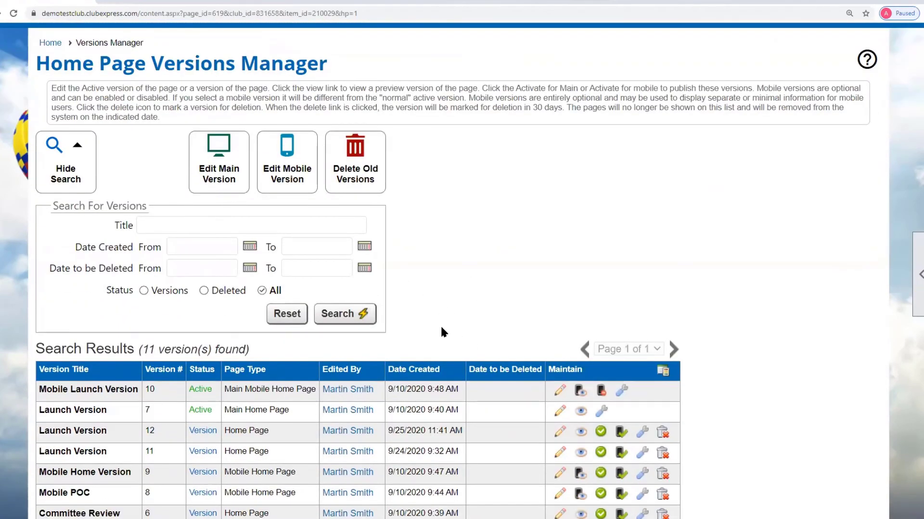
scroll(439, 330, "up", 5)
left_click(59, 296)
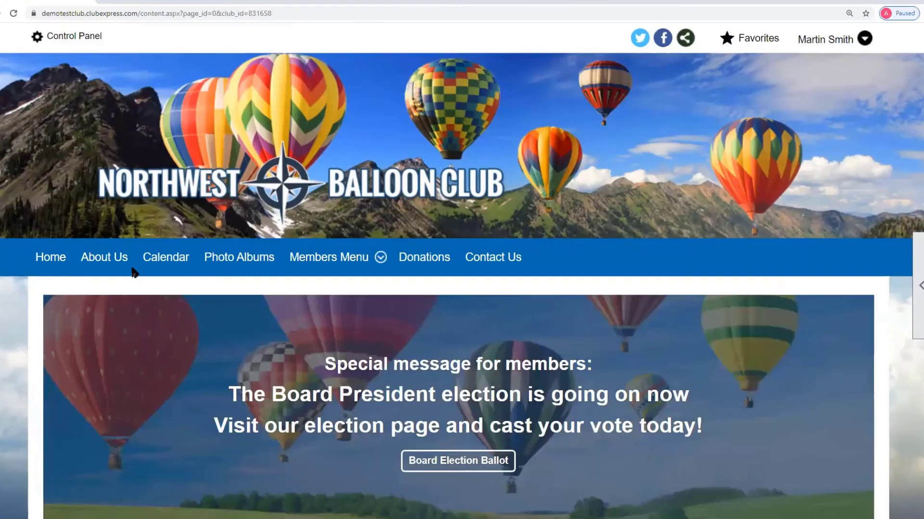
Go to Custom Pages in the Control Panel's website functions and open A Page Builder Demo for editing.
left_click(81, 38)
scroll(463, 274, "down", 5)
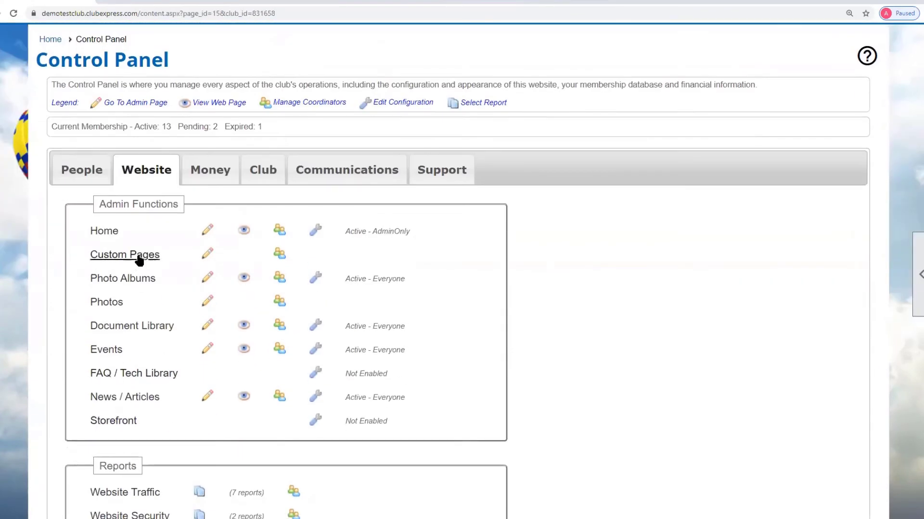
left_click(139, 256)
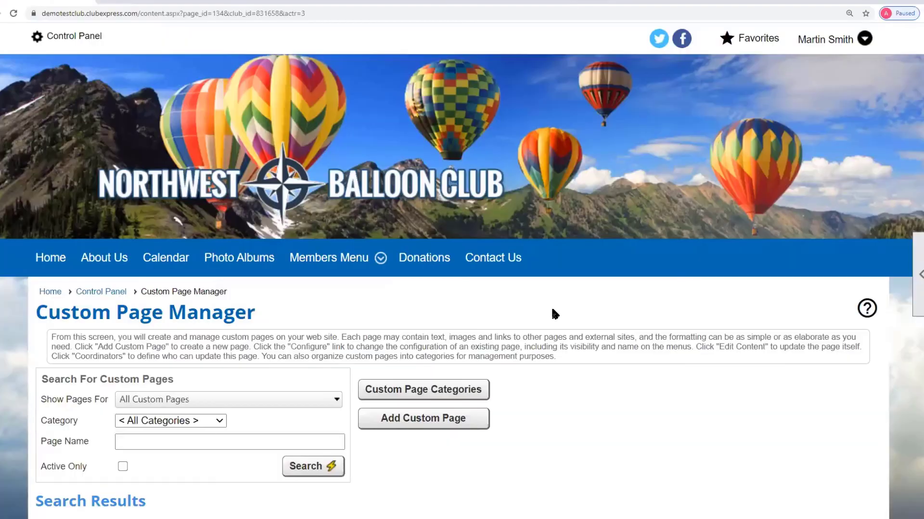
scroll(550, 305, "down", 6)
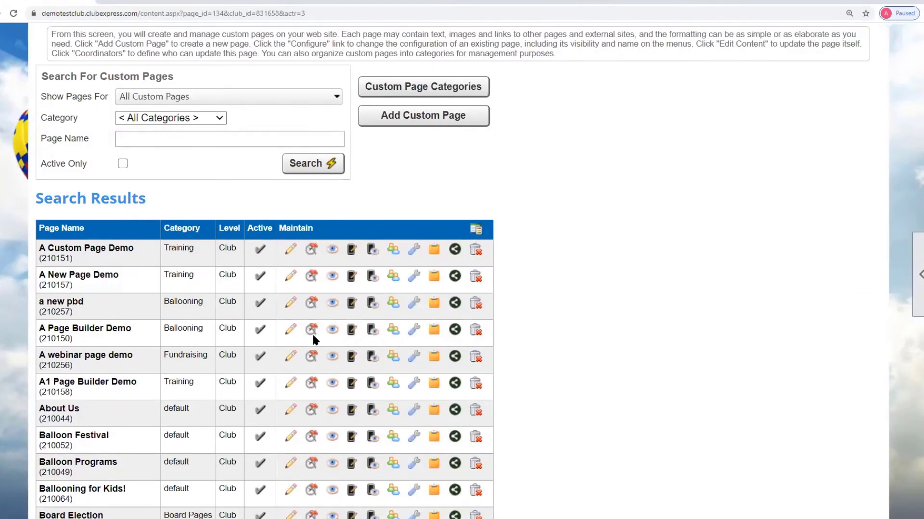
left_click(291, 331)
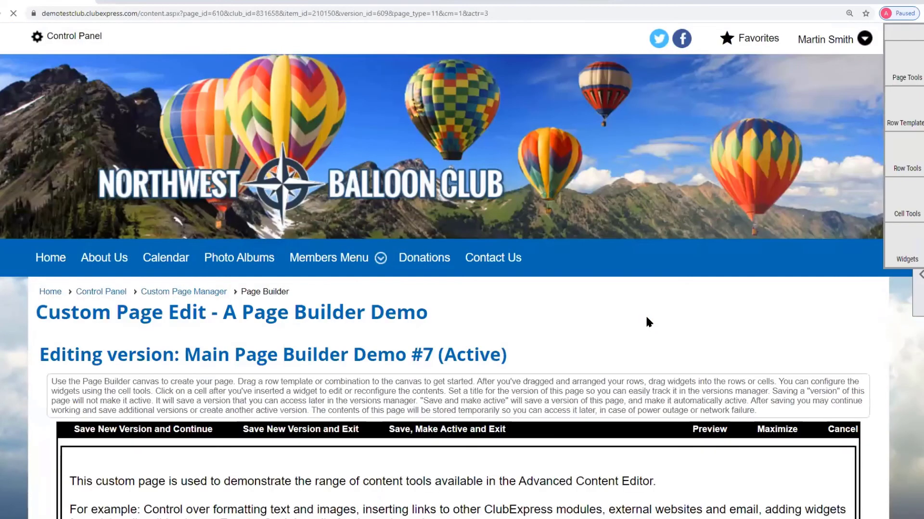
In the Image with Caption cell, shrink the club president's portrait, then enlarge it slightly.
scroll(646, 319, "down", 5)
scroll(649, 322, "down", 4)
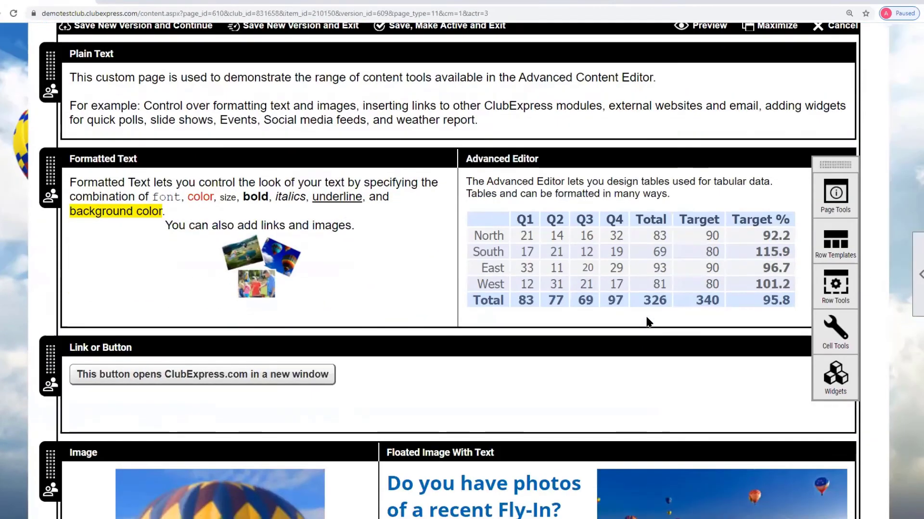
scroll(501, 337, "down", 4)
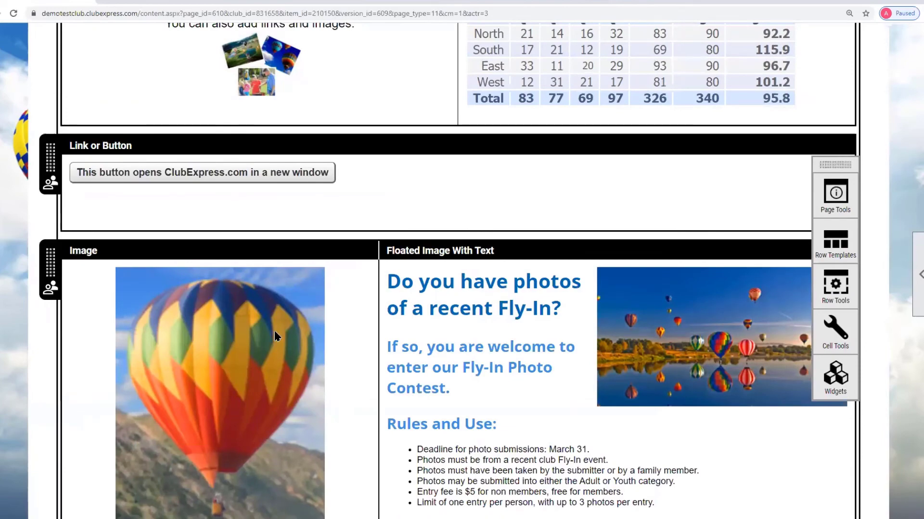
scroll(275, 330, "down", 3)
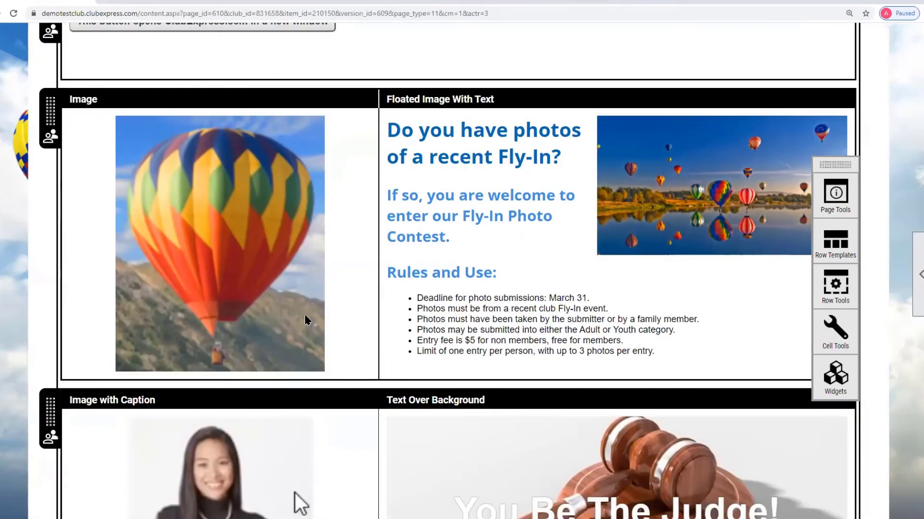
scroll(305, 317, "down", 4)
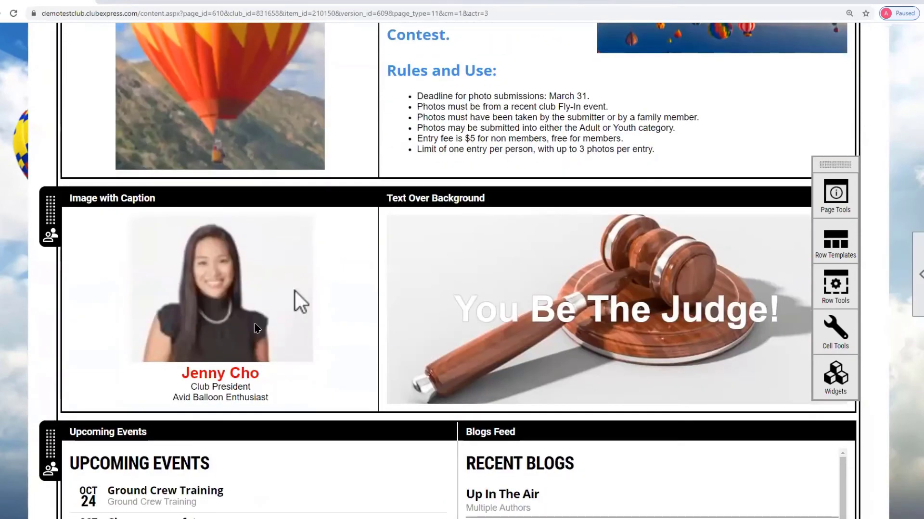
left_click(295, 290)
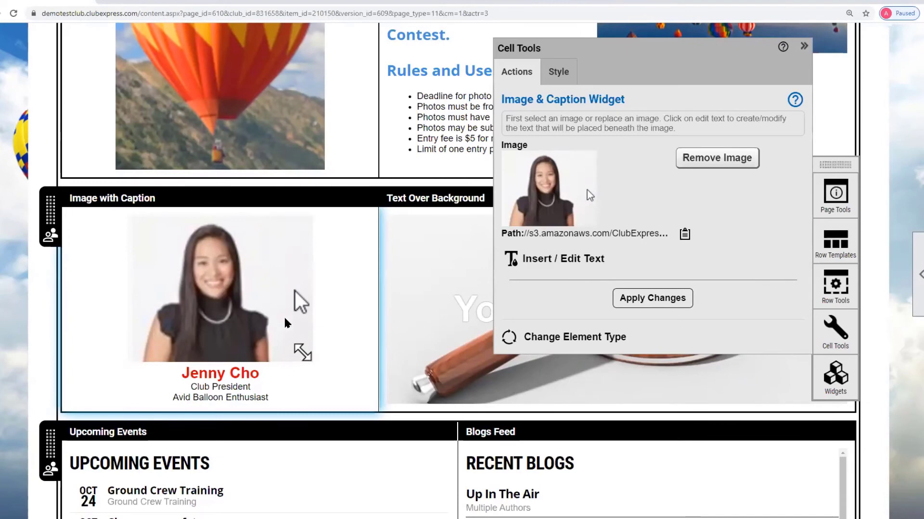
left_click_drag(304, 355, 249, 268)
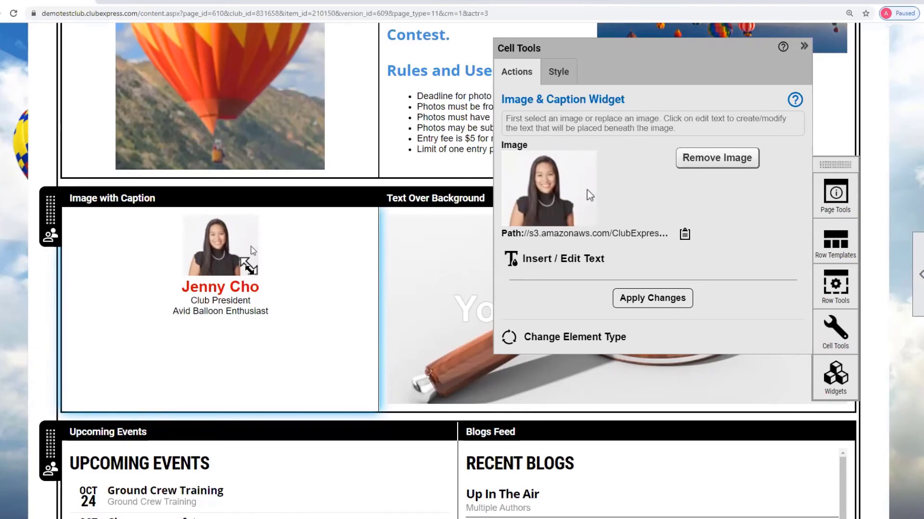
left_click_drag(249, 266, 291, 303)
Move the tools away from the "You Be The Judge!" Text Over Background cell, set its image height to 400 and apply the change.
left_click(414, 298)
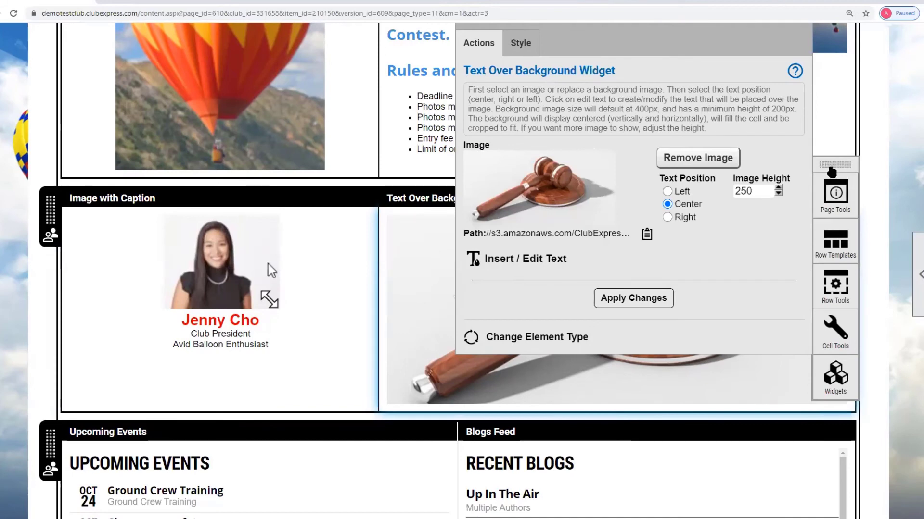
left_click_drag(831, 171, 269, 162)
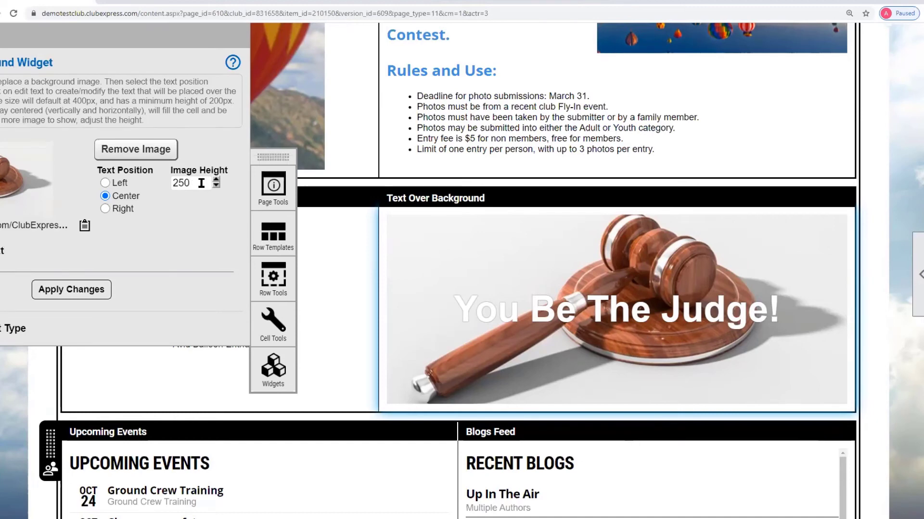
left_click_drag(201, 183, 164, 180)
type("40")
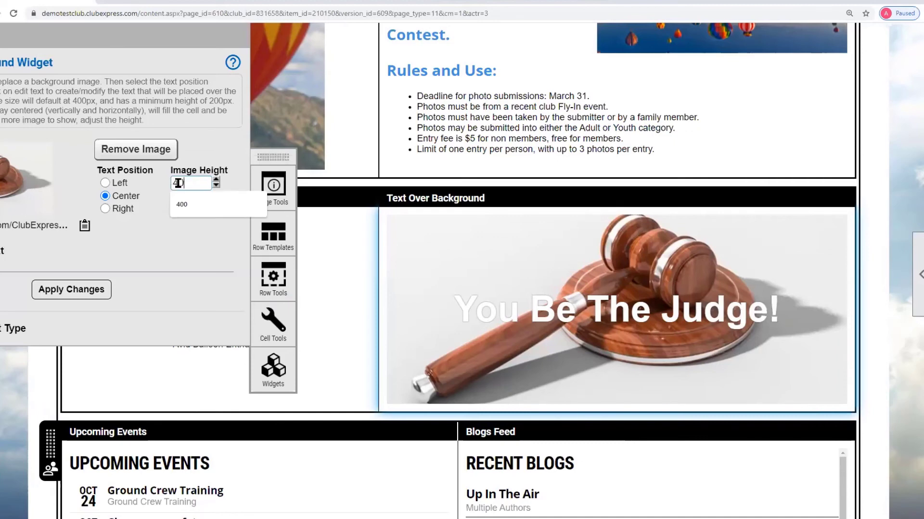
left_click(191, 200)
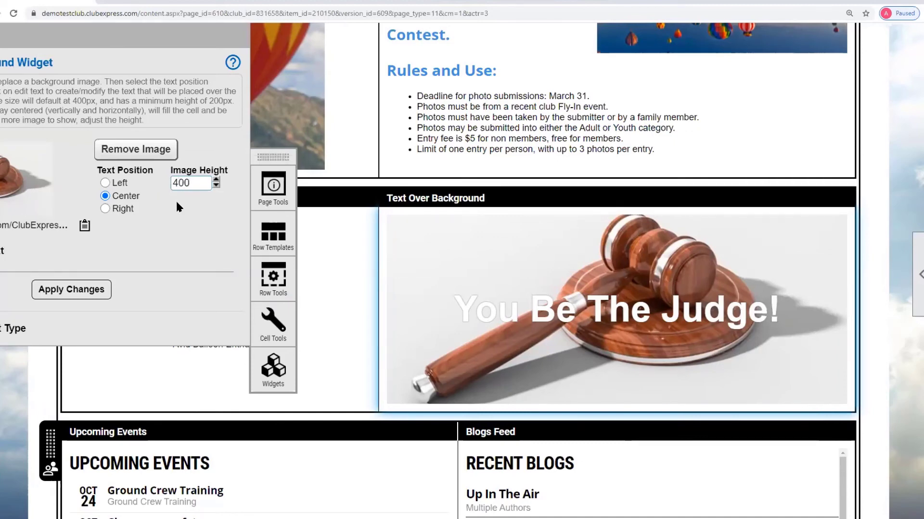
key("Tab")
left_click(84, 296)
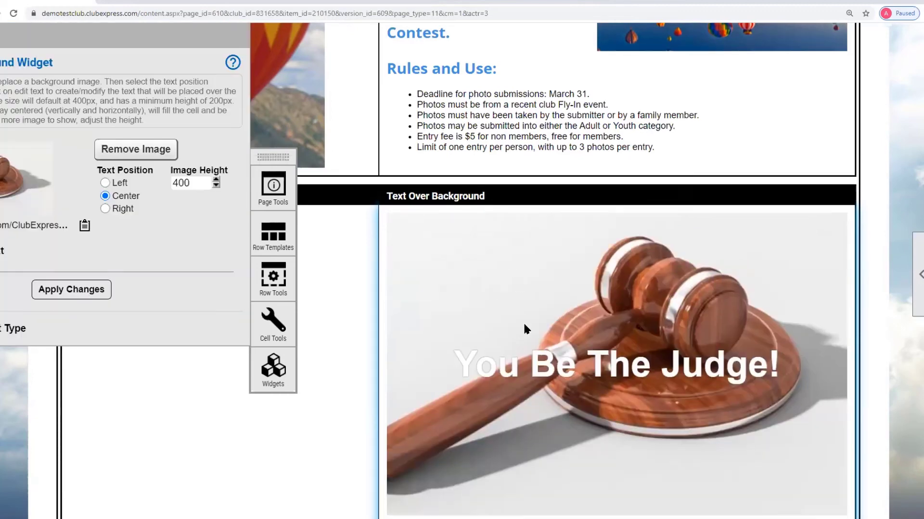
Set the "You Be The Judge!" cell's image height to 100, apply it and move the tools so the cell settings are fully visible.
scroll(523, 322, "down", 3)
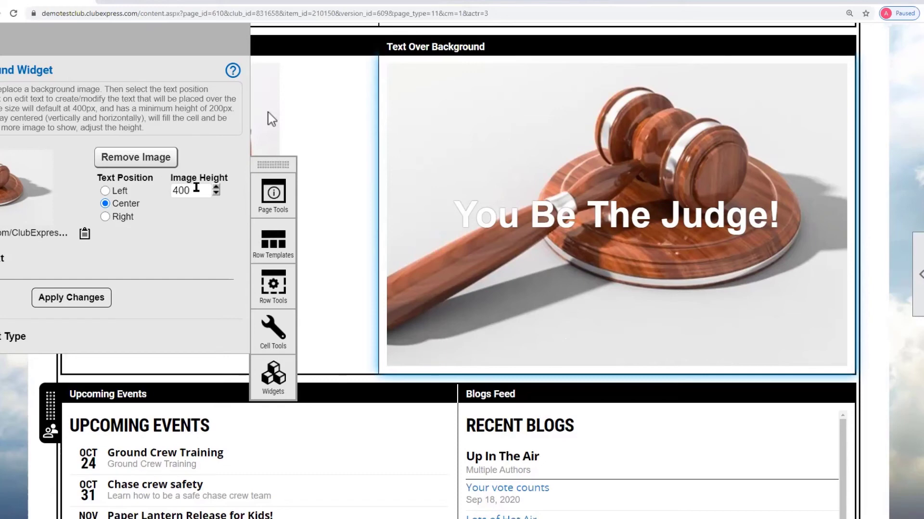
left_click_drag(197, 190, 154, 192)
type("1")
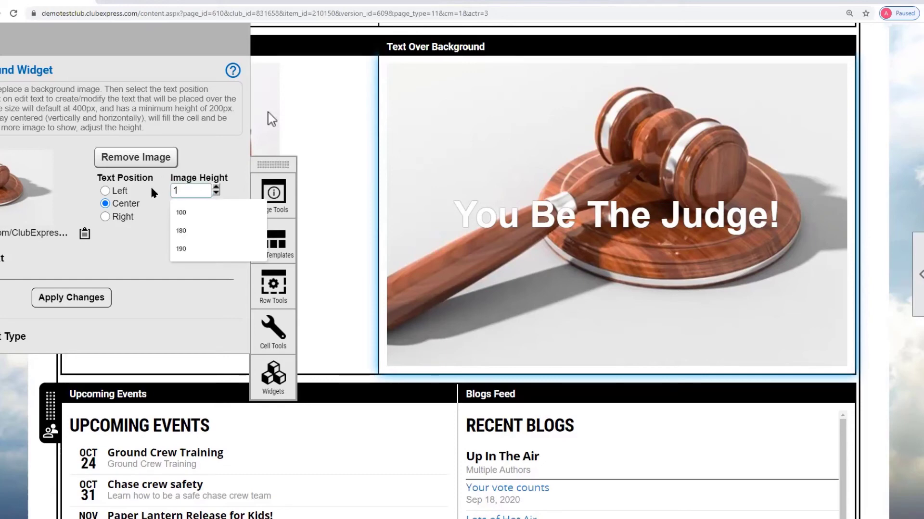
type("00")
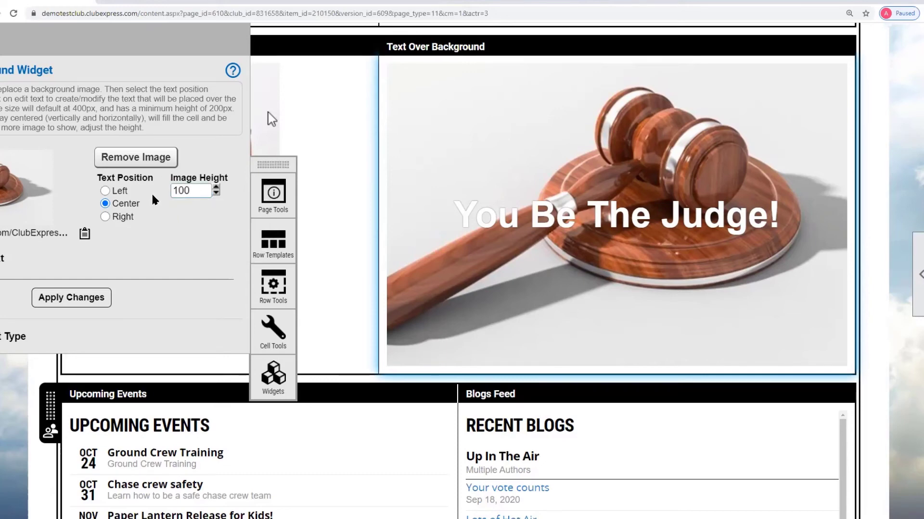
left_click(89, 299)
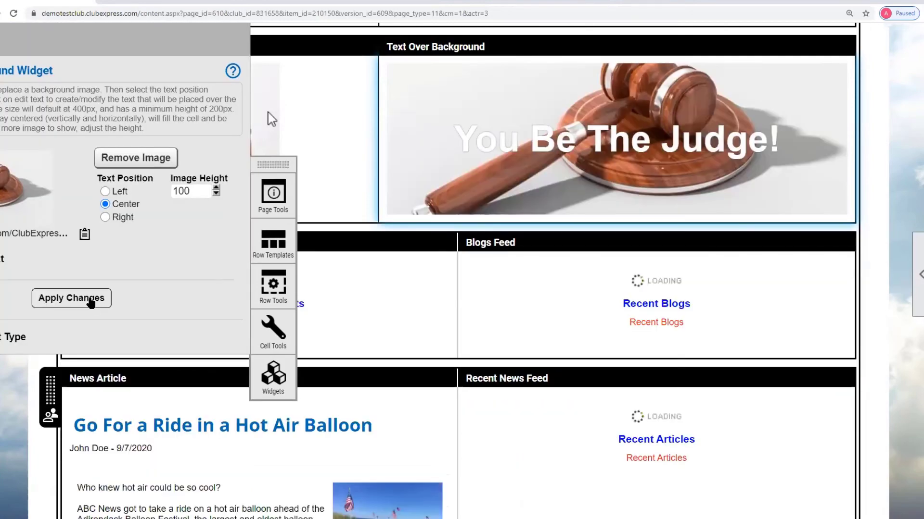
scroll(356, 195, "up", 2)
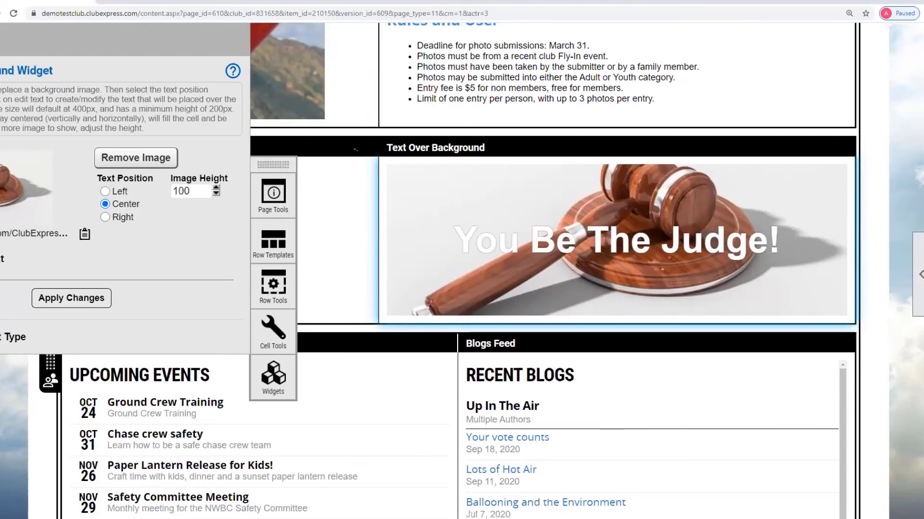
left_click_drag(274, 165, 399, 205)
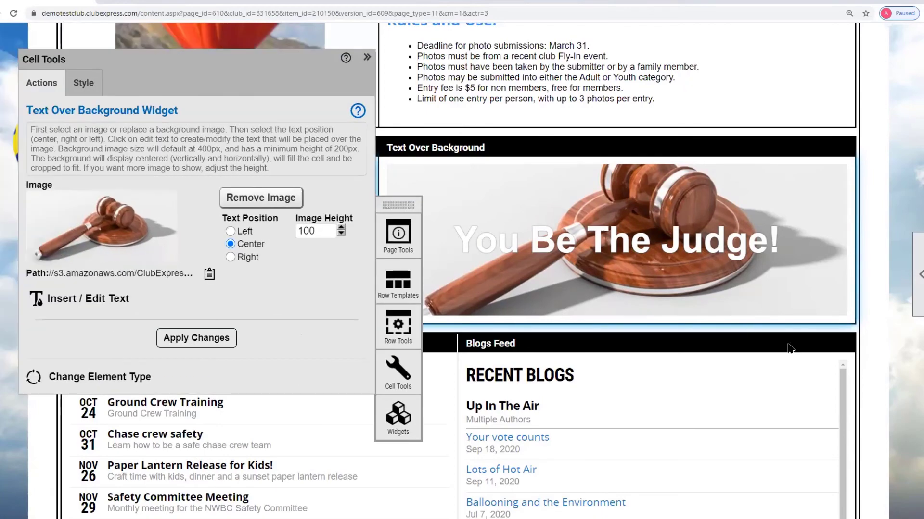
Move the tools off the "You Be The Judge!" cell and view the row style options for its row and the Formatted Text row.
left_click_drag(788, 344, 886, 397)
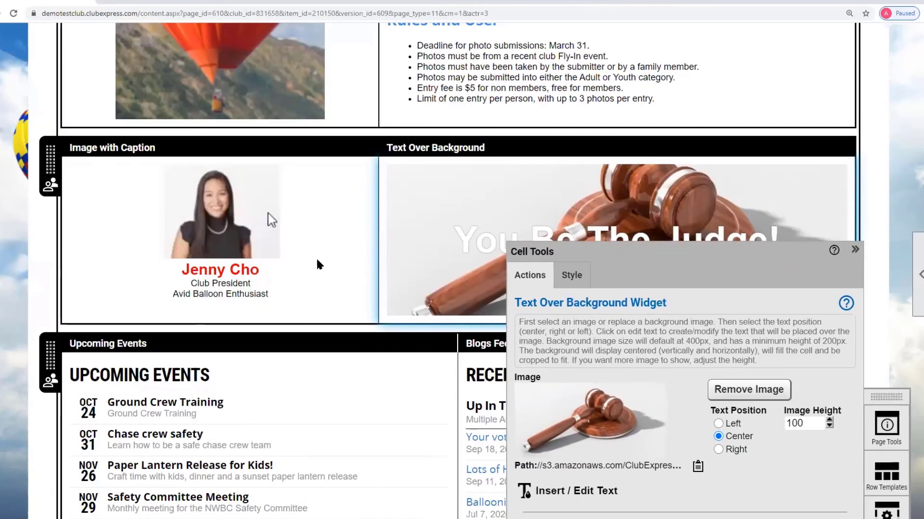
left_click(508, 192)
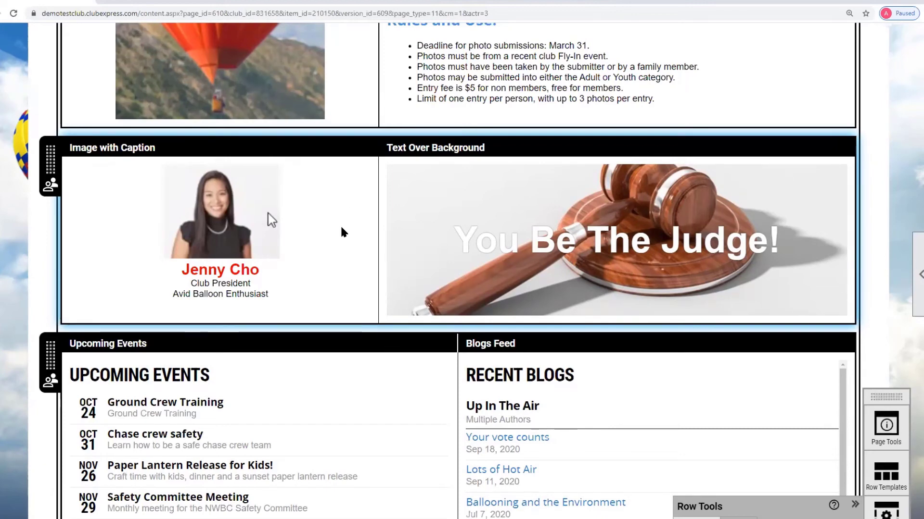
scroll(326, 270, "up", 12)
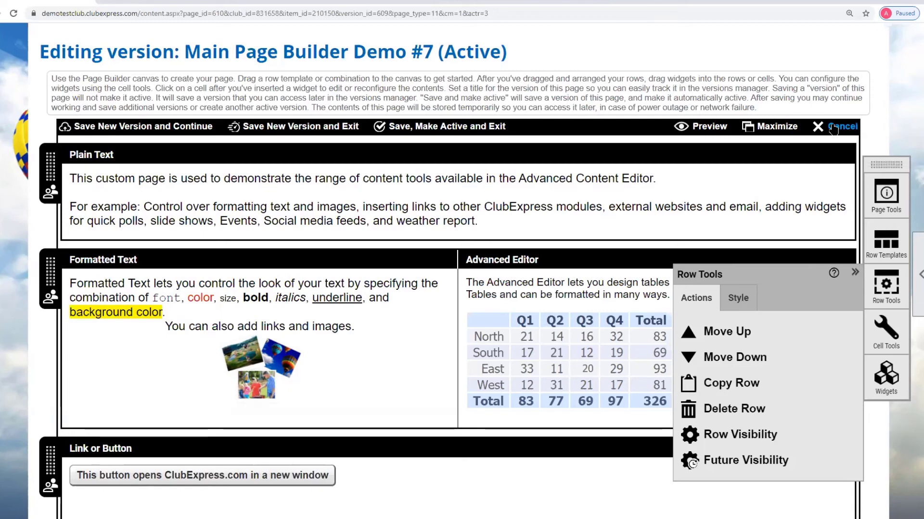
left_click(738, 299)
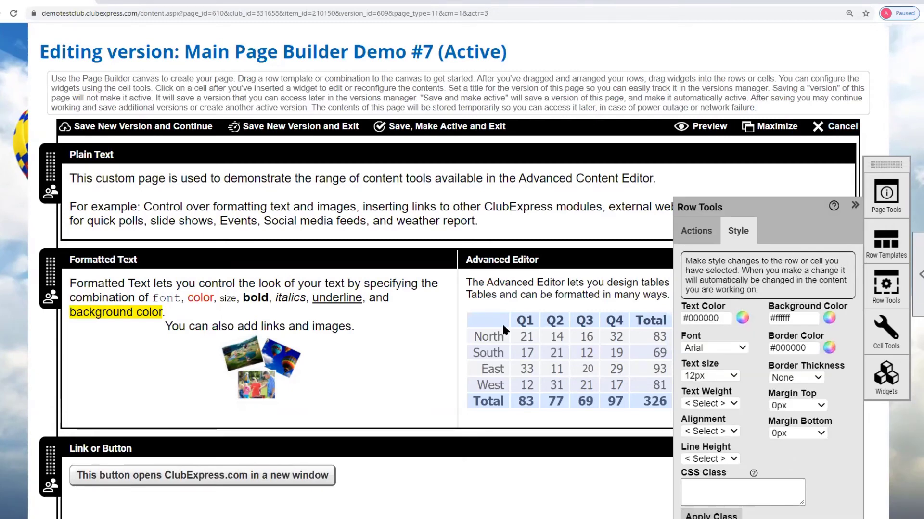
left_click(367, 325)
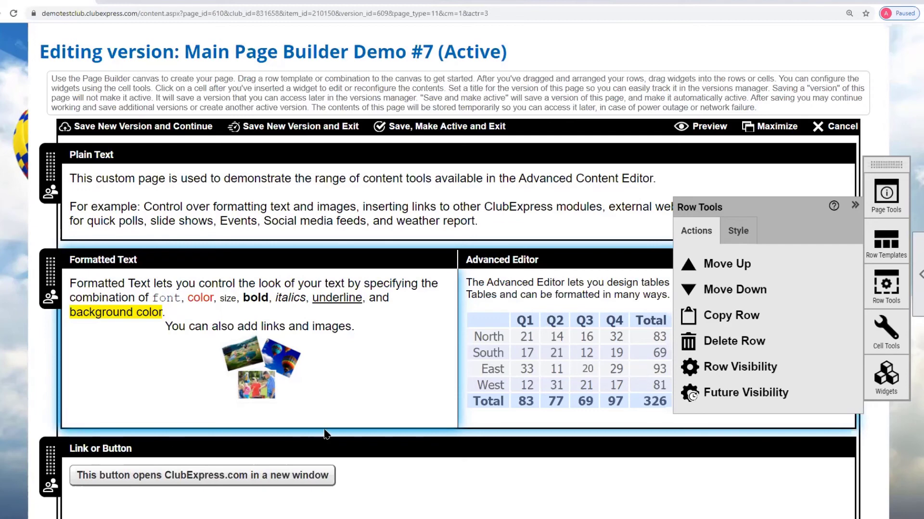
left_click(738, 232)
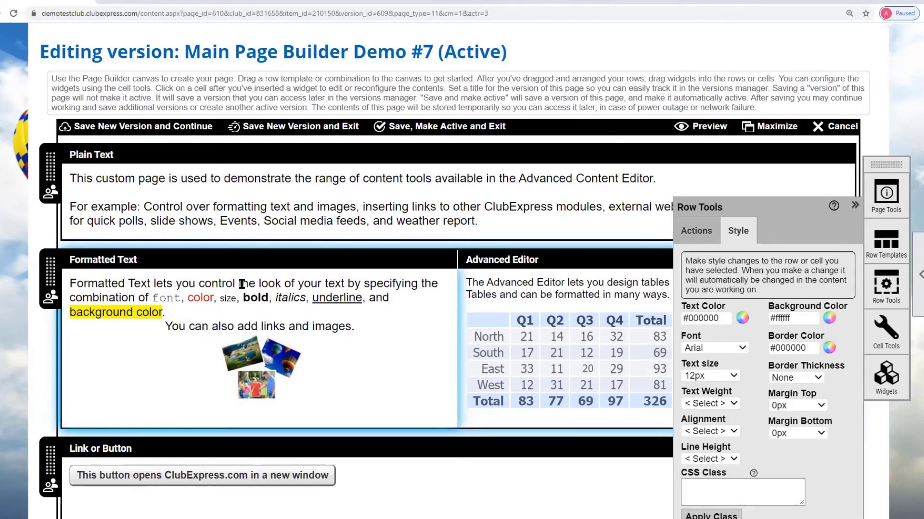
left_click(385, 327)
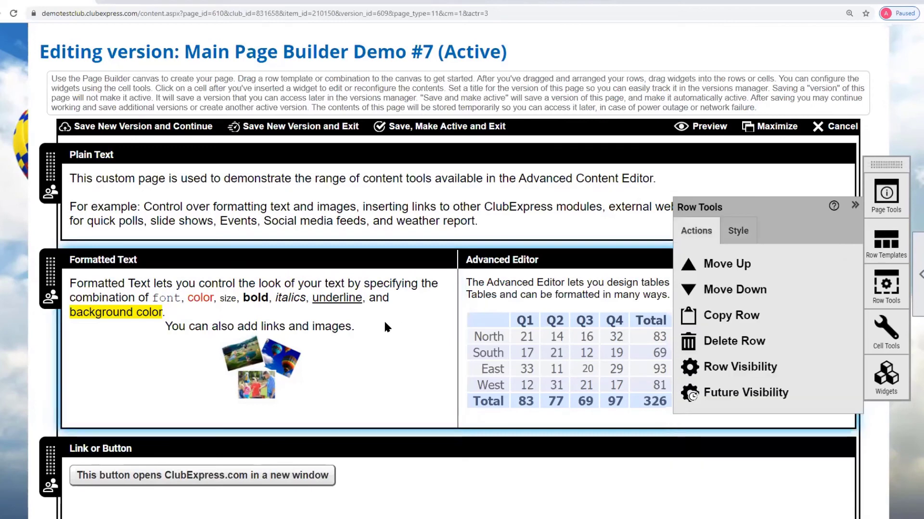
Set the background color of the Advanced Editor table cell to red, #f81616.
left_click(529, 295)
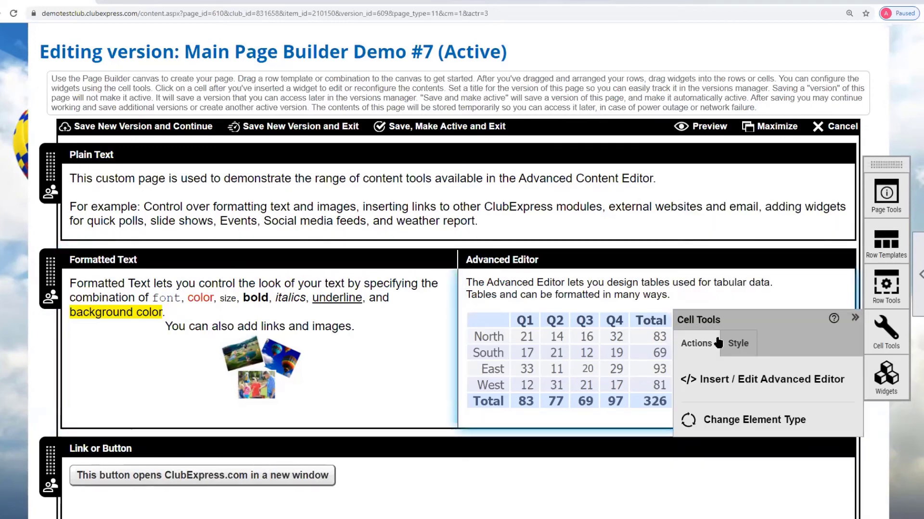
left_click(740, 343)
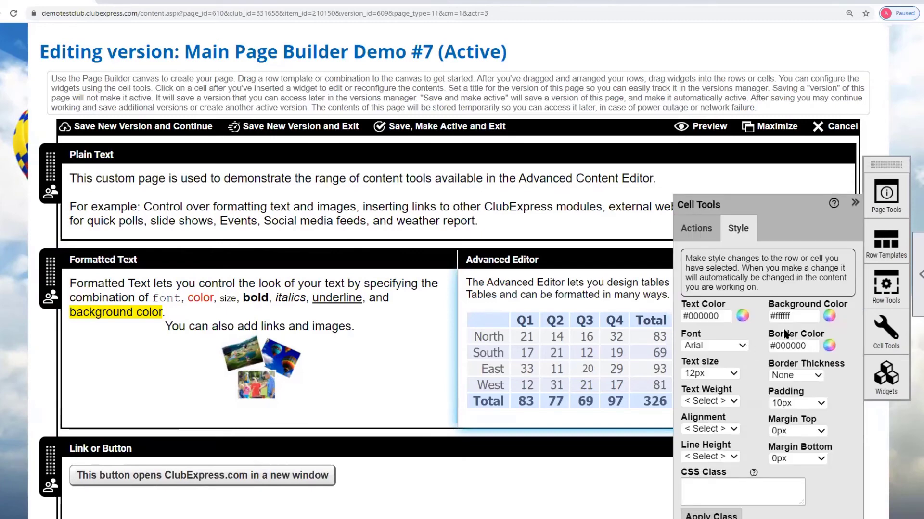
left_click(829, 316)
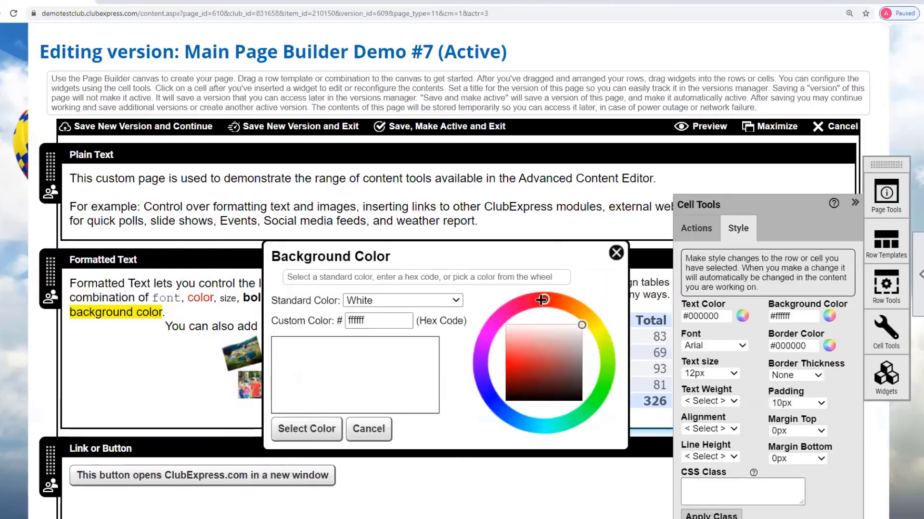
left_click(511, 361)
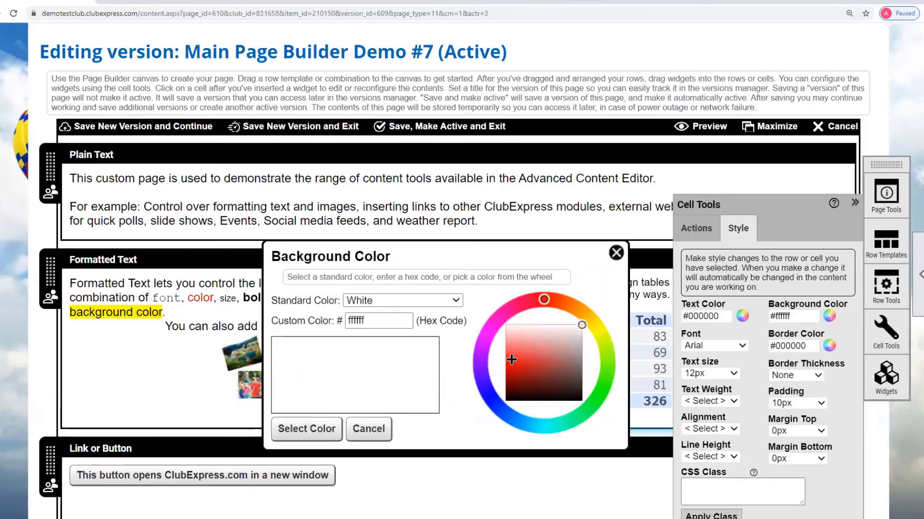
left_click(288, 430)
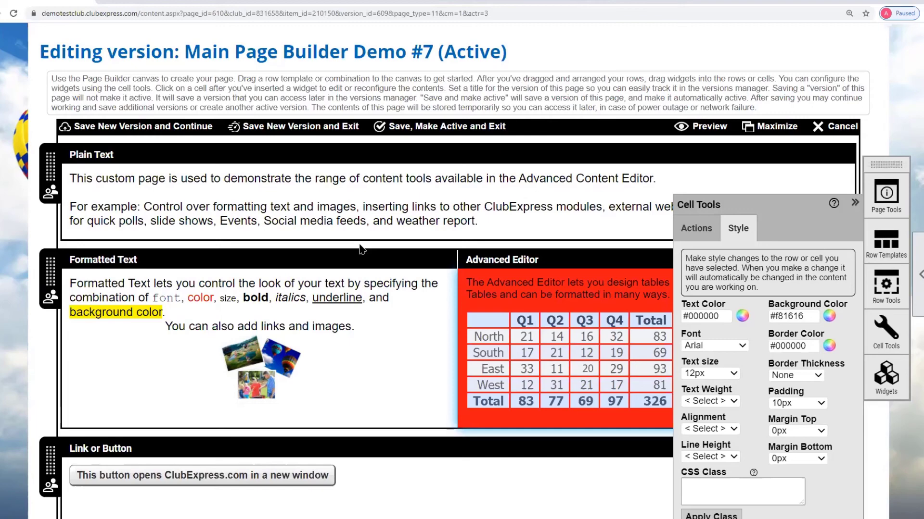
Look through the page's widgets down to the Accordion and Submenu row, collapsing the cell tools, and return to the page header.
scroll(364, 303, "down", 20)
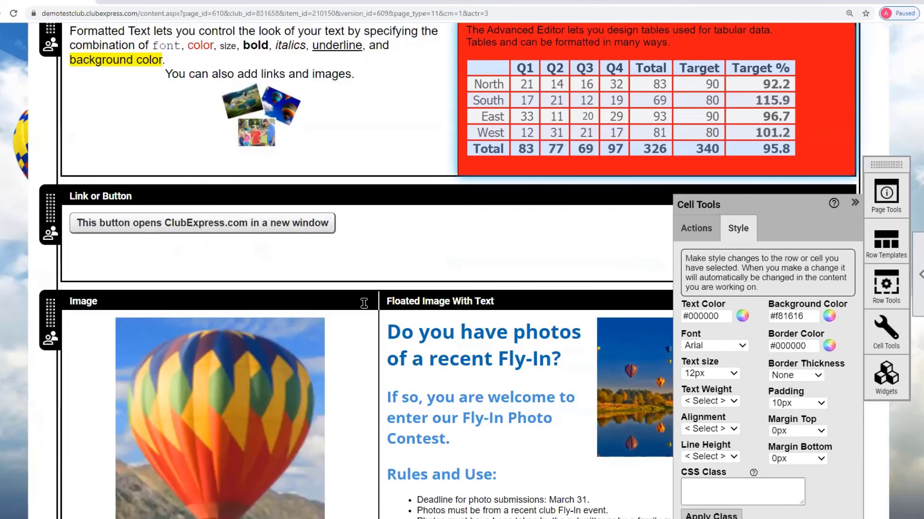
scroll(366, 307, "down", 16)
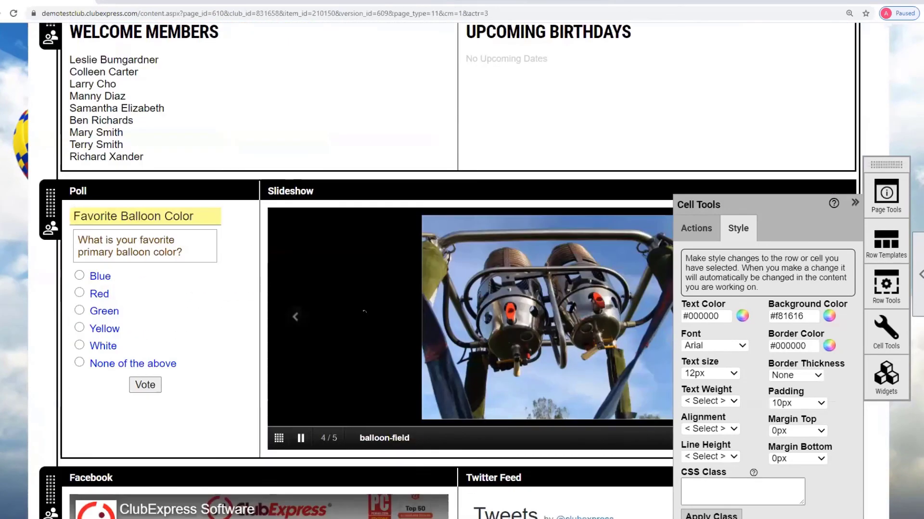
scroll(476, 393, "down", 12)
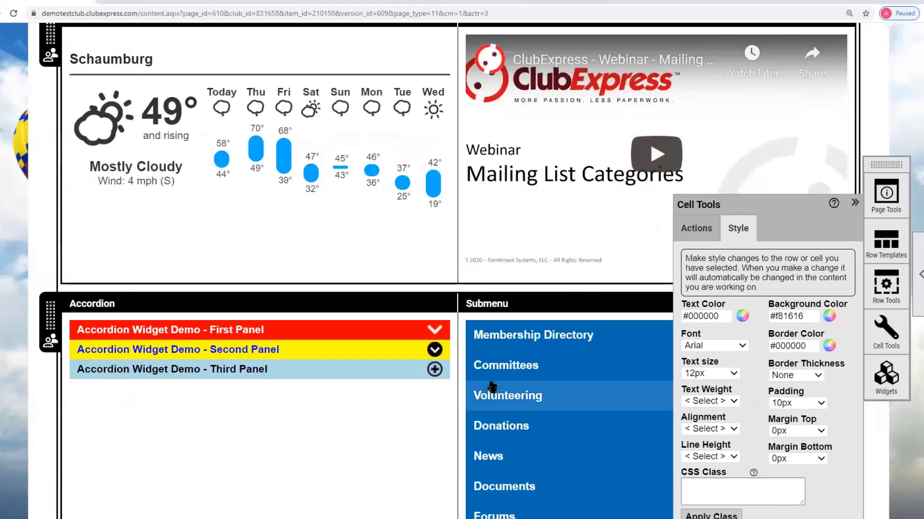
left_click(854, 204)
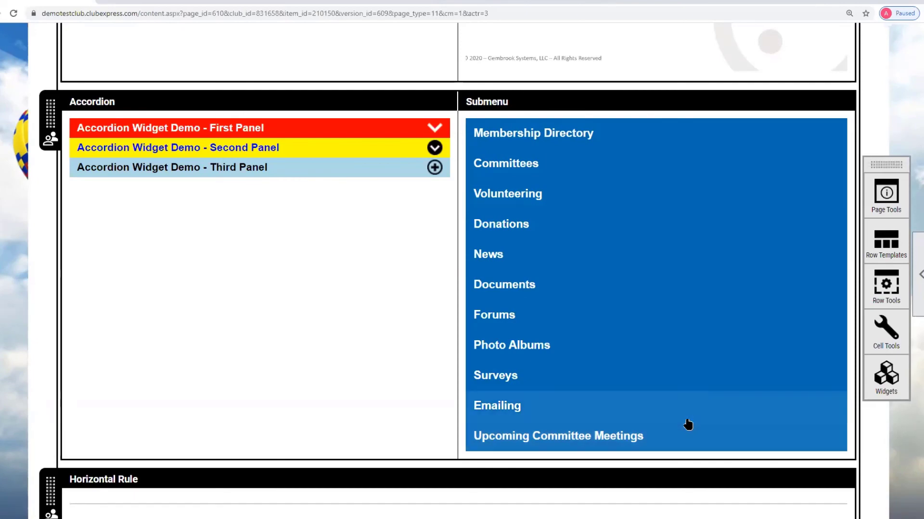
scroll(663, 334, "up", 10)
scroll(605, 326, "up", 20)
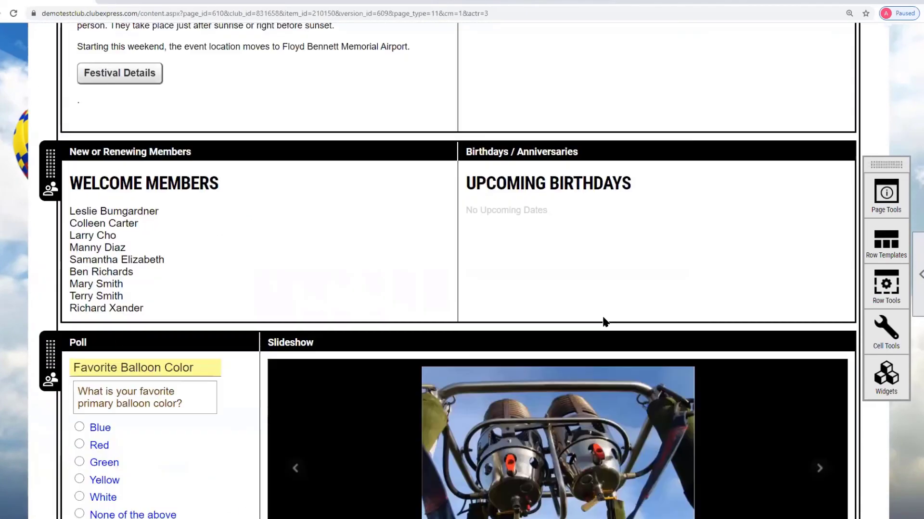
scroll(603, 318, "up", 15)
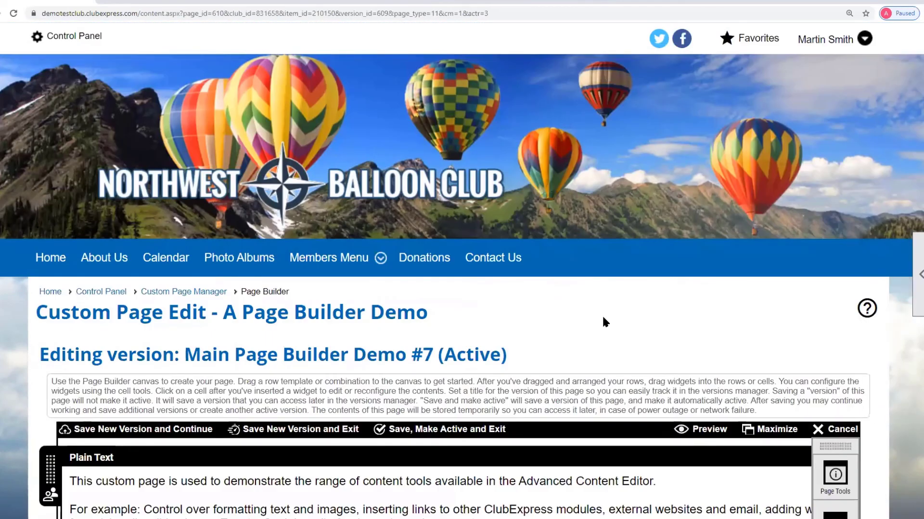
Return to the Custom Page Manager and shorten the SEO / Browser Title of the page a new pbd to Page Builder Demo.
left_click(188, 292)
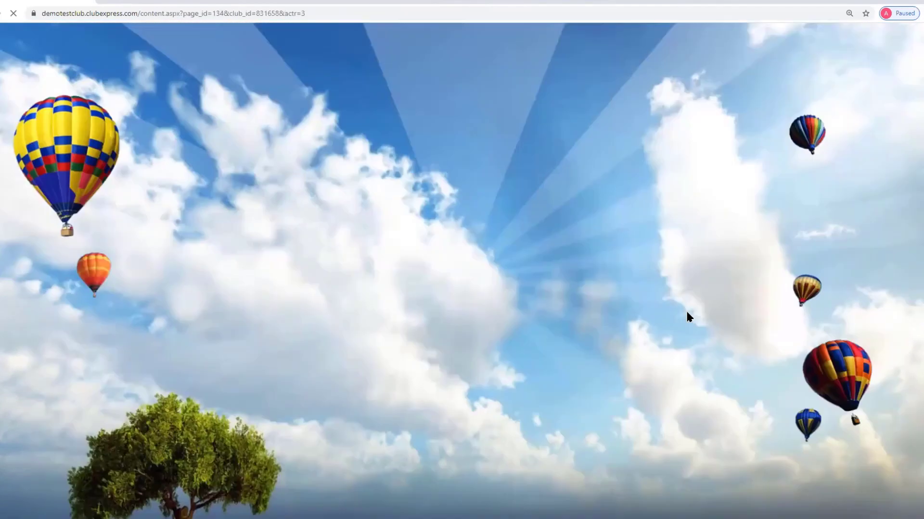
scroll(666, 319, "down", 5)
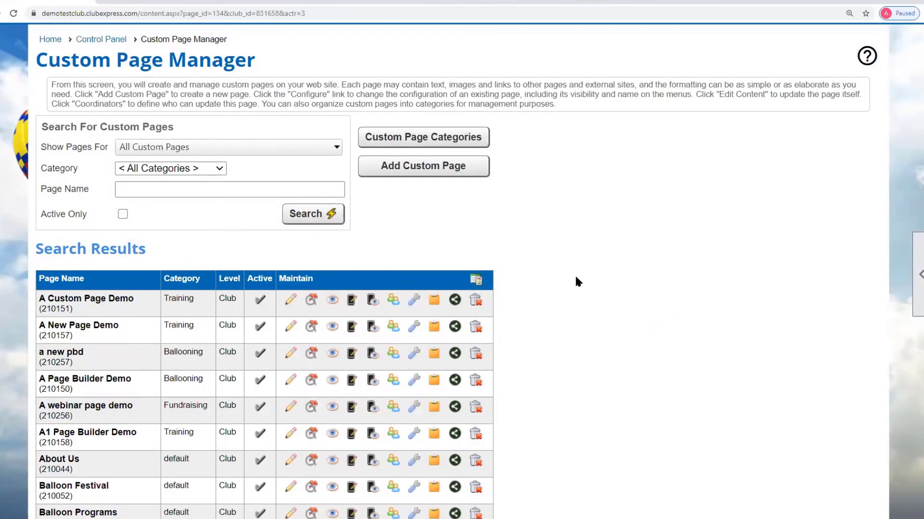
left_click(414, 354)
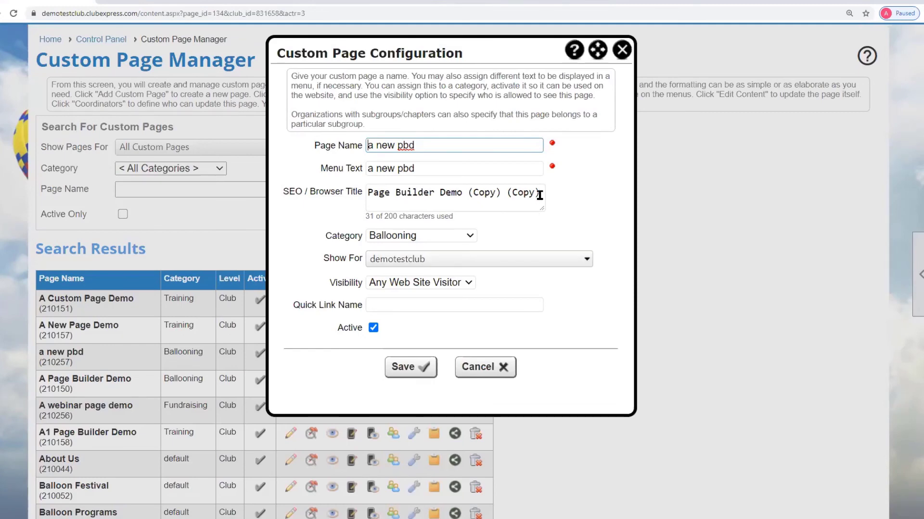
left_click_drag(540, 193, 465, 195)
key("BackSpace")
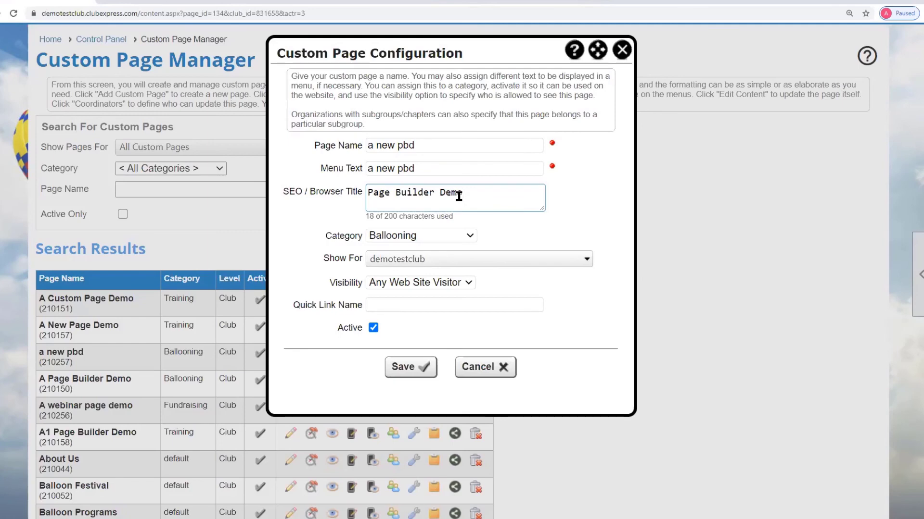
Set the page's Menu Text to My PBD and save the custom page configuration.
left_click(429, 144)
triple_click(447, 145)
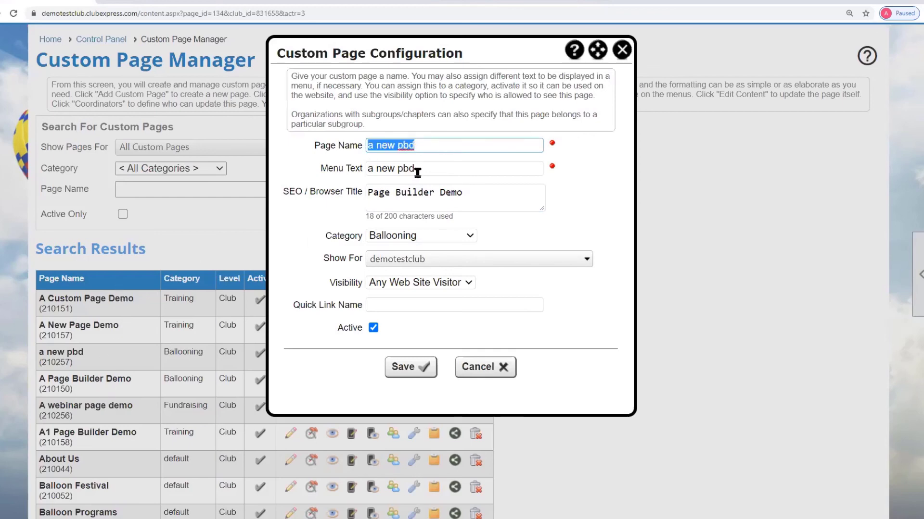
key("Tab")
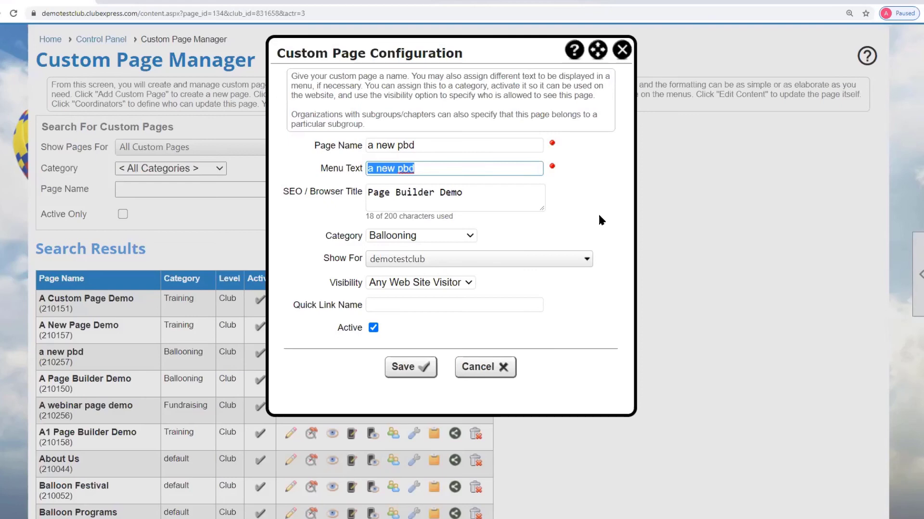
type("My")
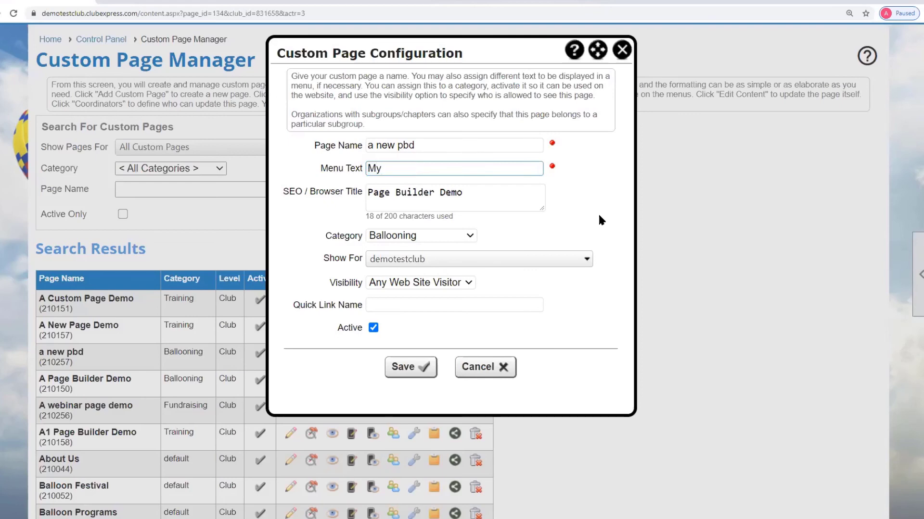
type(" PBSD")
key("BackSpace")
key("BackSpace")
type("S")
key("BackSpace")
type("D")
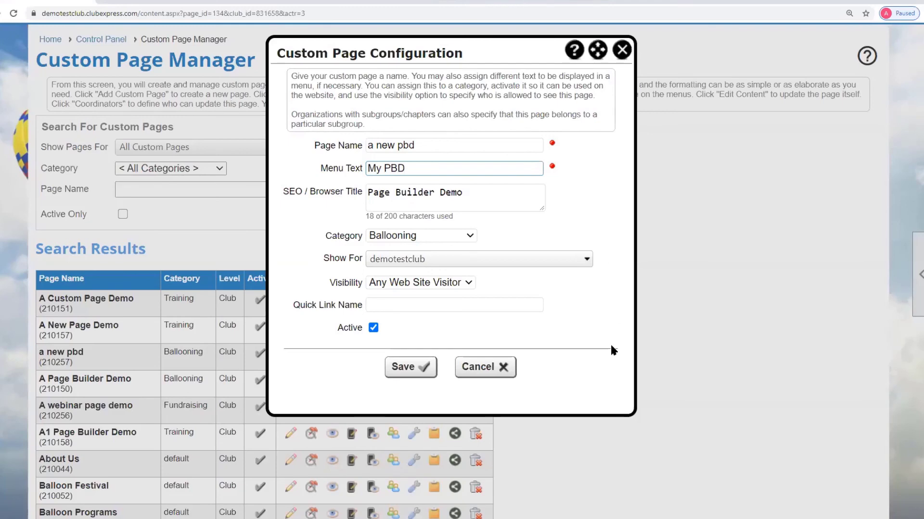
left_click(423, 368)
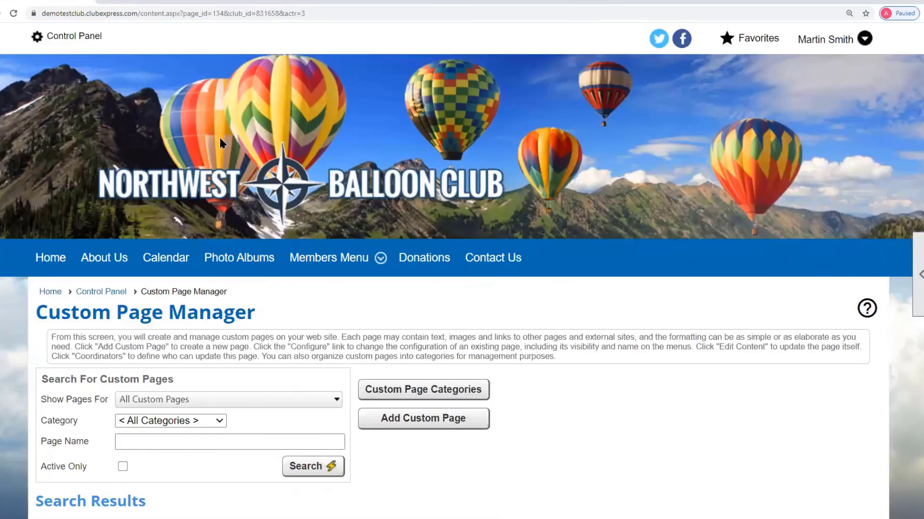
Go to the Menus setup among the Control Panel's website functions.
left_click(77, 36)
scroll(514, 310, "down", 7)
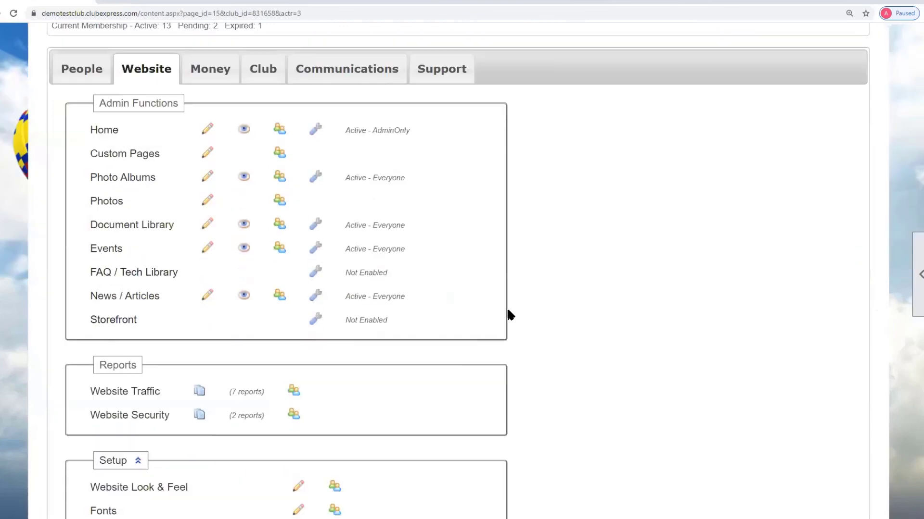
scroll(488, 305, "up", 5)
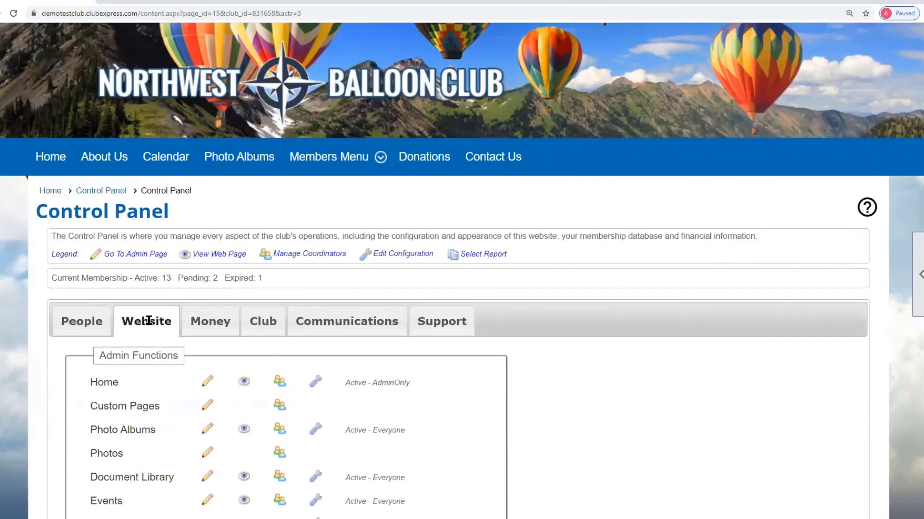
scroll(574, 313, "down", 11)
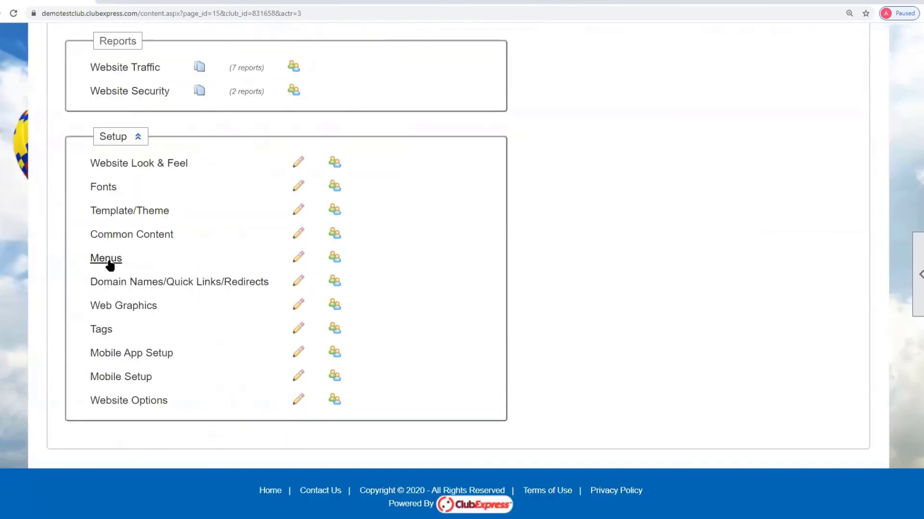
left_click(110, 262)
scroll(452, 312, "down", 4)
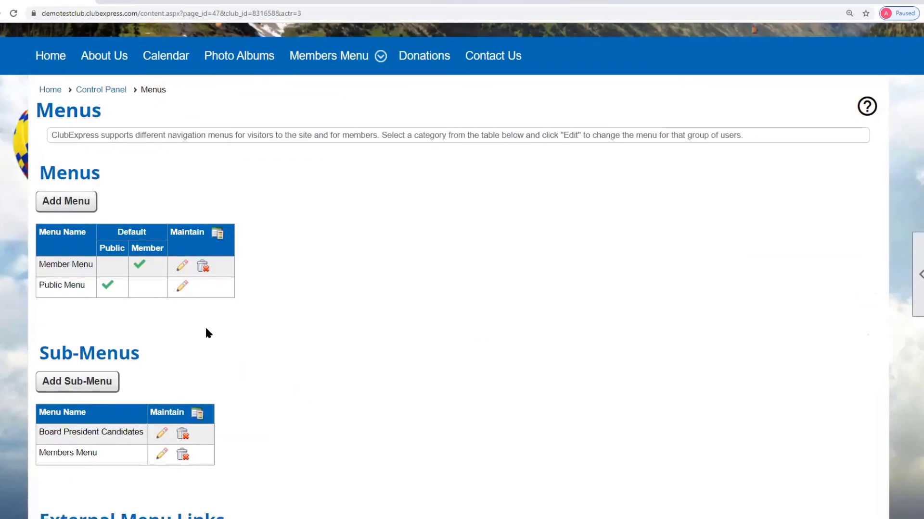
Add My PBD to the selected items of the Public Menu and save the menu.
left_click(182, 288)
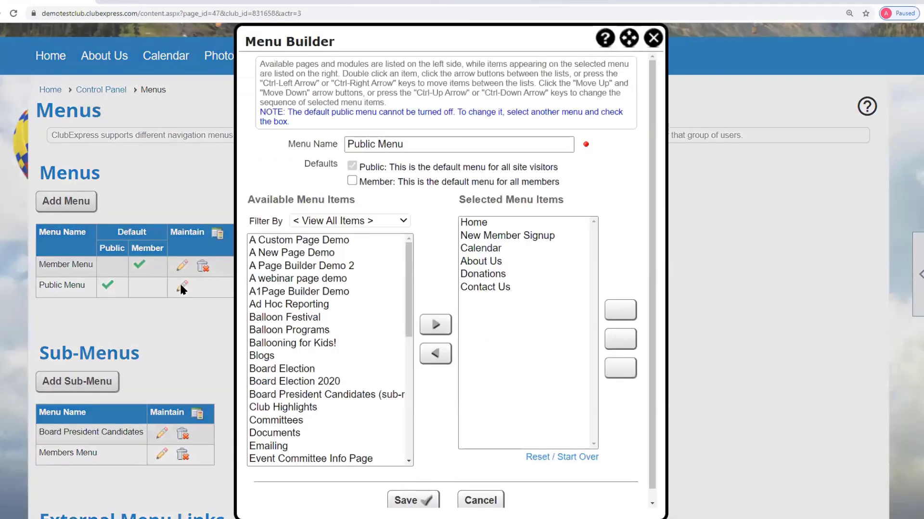
scroll(328, 346, "down", 5)
left_click(277, 362)
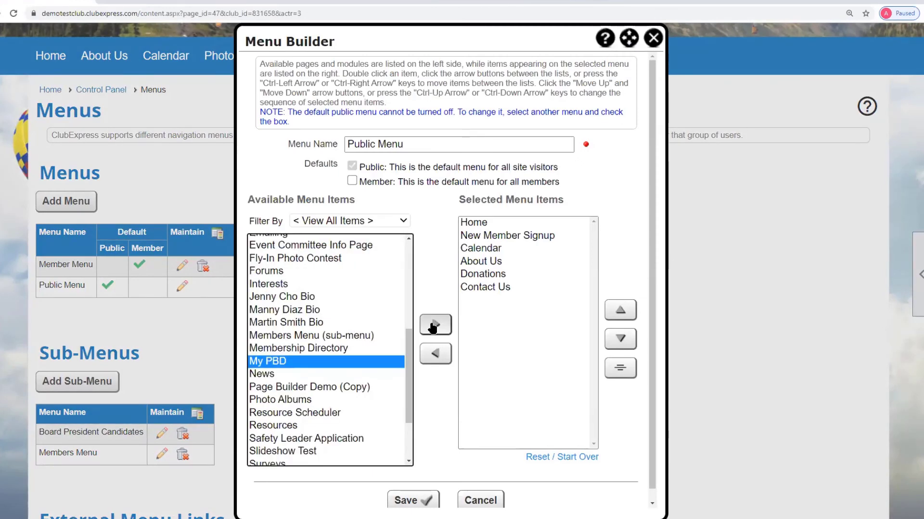
left_click(434, 326)
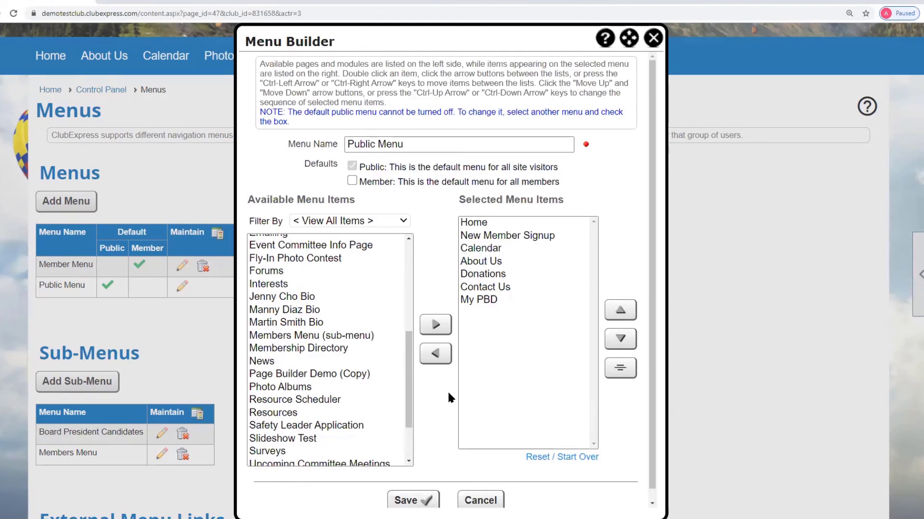
left_click(412, 500)
scroll(856, 114, "up", 4)
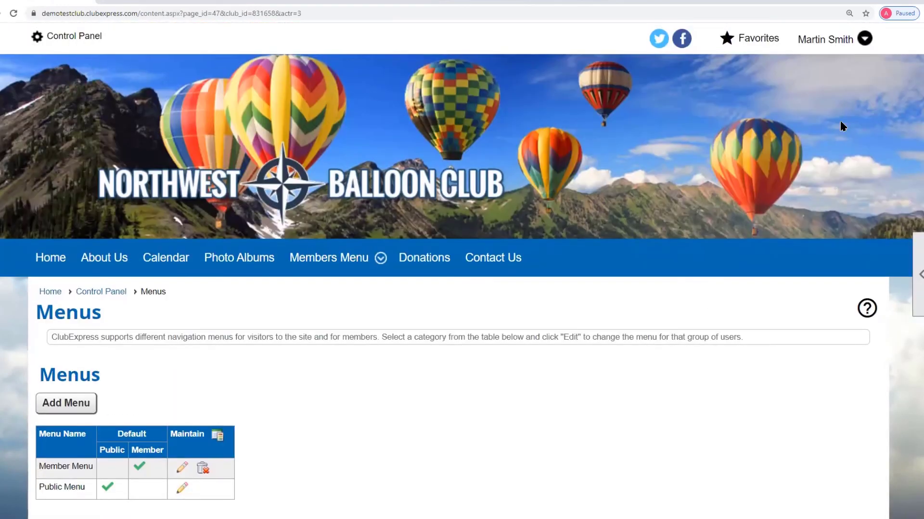
Log out of the club website and open My PBD from the public menu as a visitor.
left_click(821, 41)
left_click(710, 190)
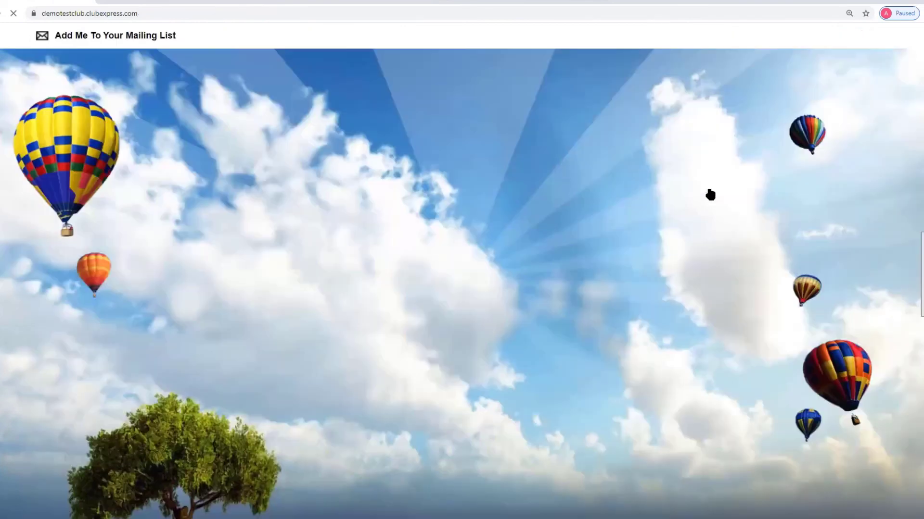
left_click(553, 235)
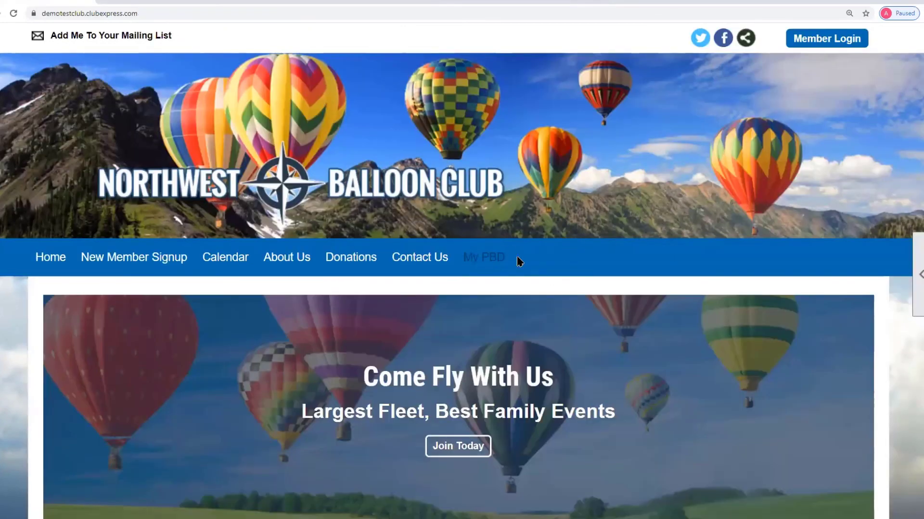
left_click(478, 261)
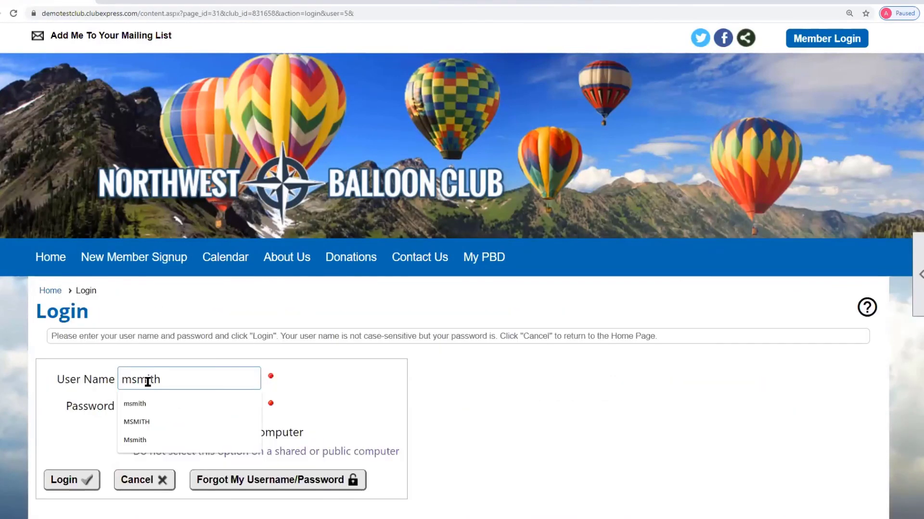
Log back in to the club website by entering the user name and the account password.
key("Tab")
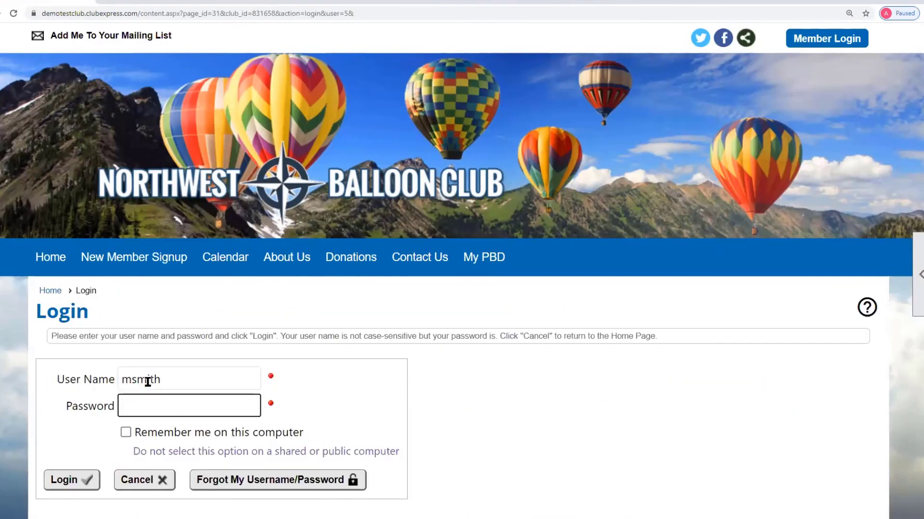
type("******")
key("Return")
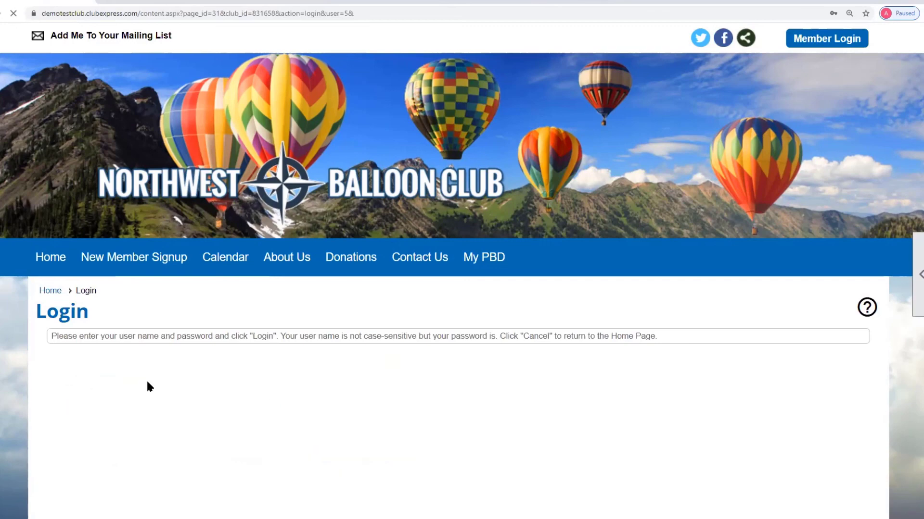
Return to the Menus setup, remove My PBD from the selected items of the Public Menu and save the menu.
left_click(72, 35)
scroll(226, 274, "down", 10)
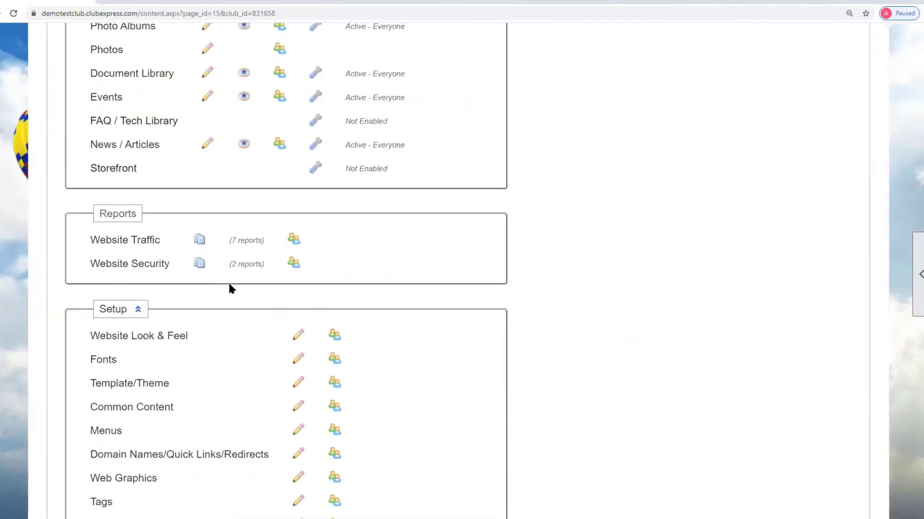
left_click(117, 435)
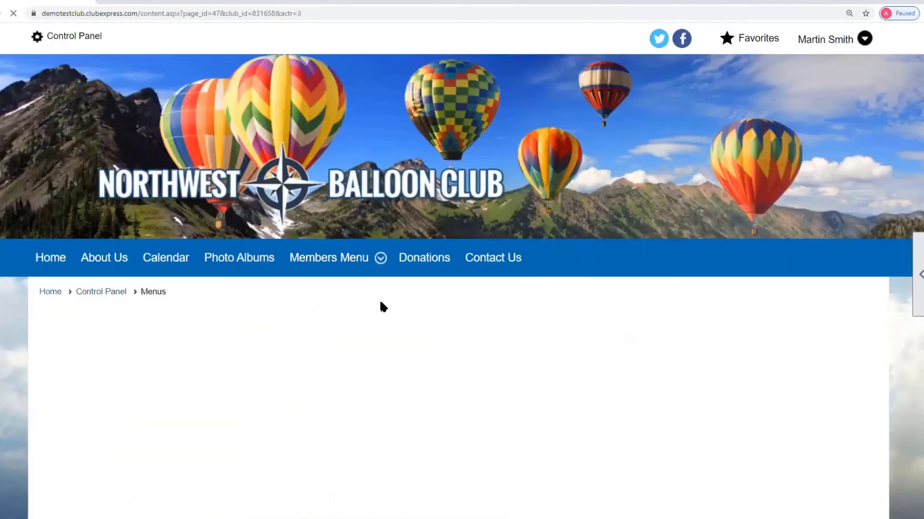
left_click(182, 485)
left_click(480, 300)
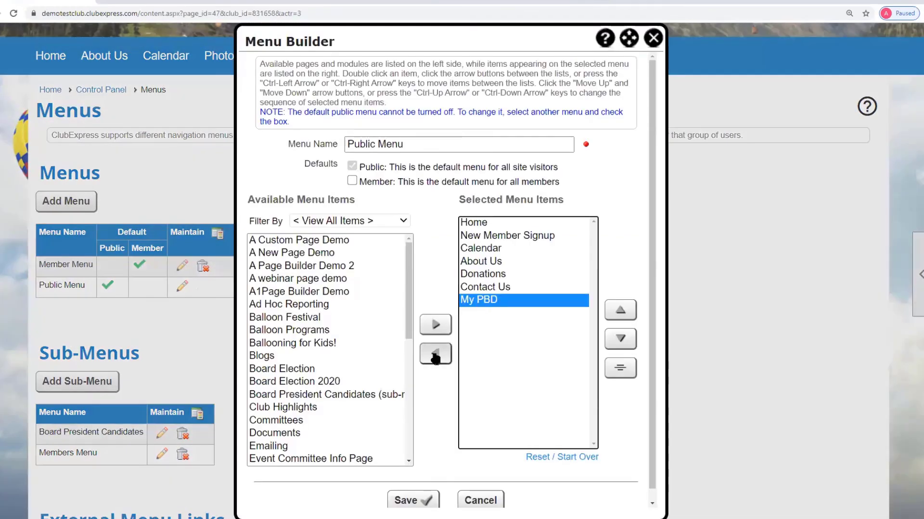
left_click(435, 353)
left_click(412, 500)
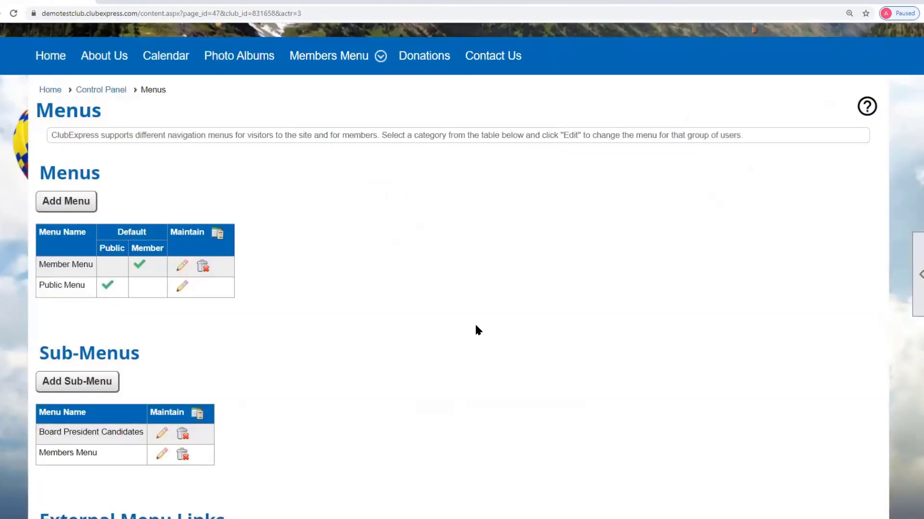
scroll(277, 362, "up", 4)
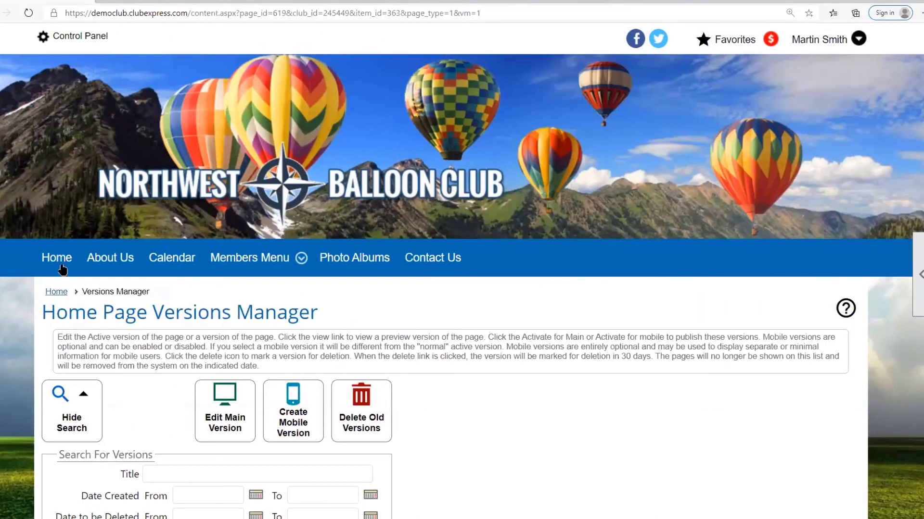
On the democlub website, go to the Custom Page Manager and search for all custom pages.
left_click(67, 36)
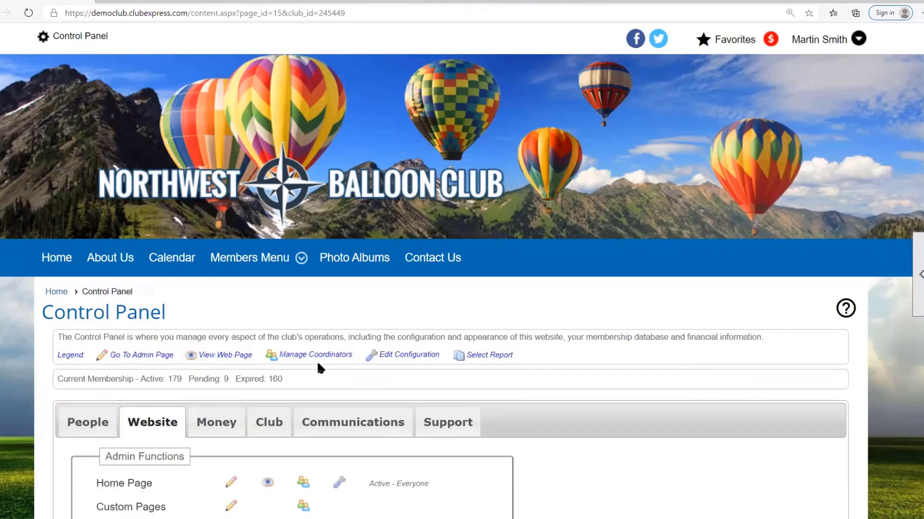
scroll(317, 361, "down", 8)
scroll(197, 281, "up", 3)
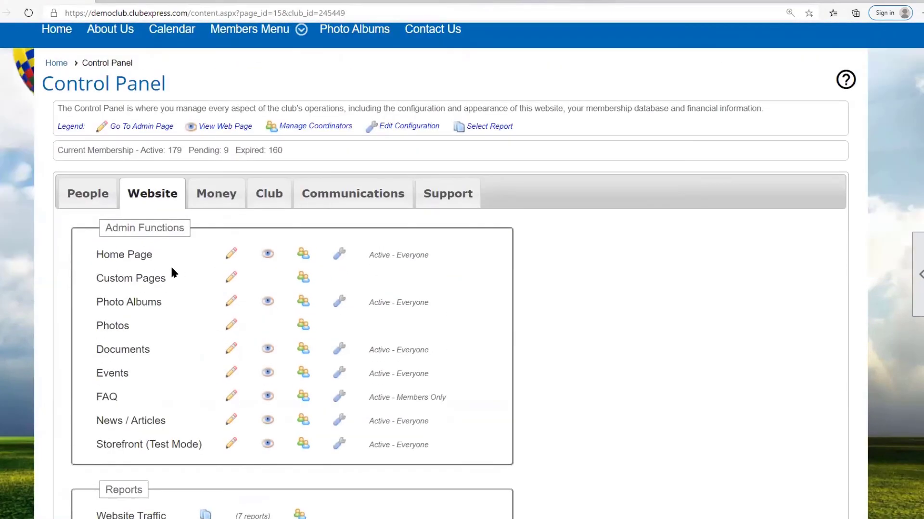
left_click(140, 281)
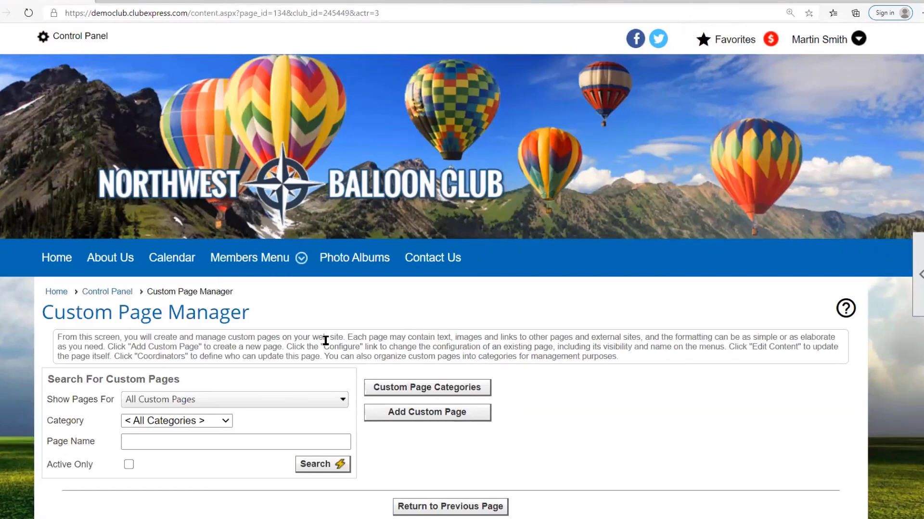
scroll(324, 406, "down", 2)
left_click(328, 388)
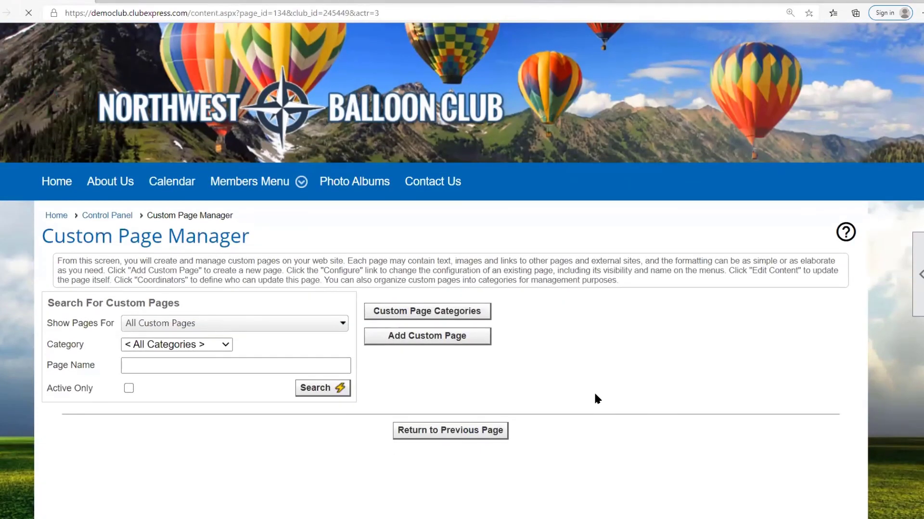
Open the Versions Manager of the Honourary Members page and edit its Converted Custom Page version.
scroll(593, 391, "down", 10)
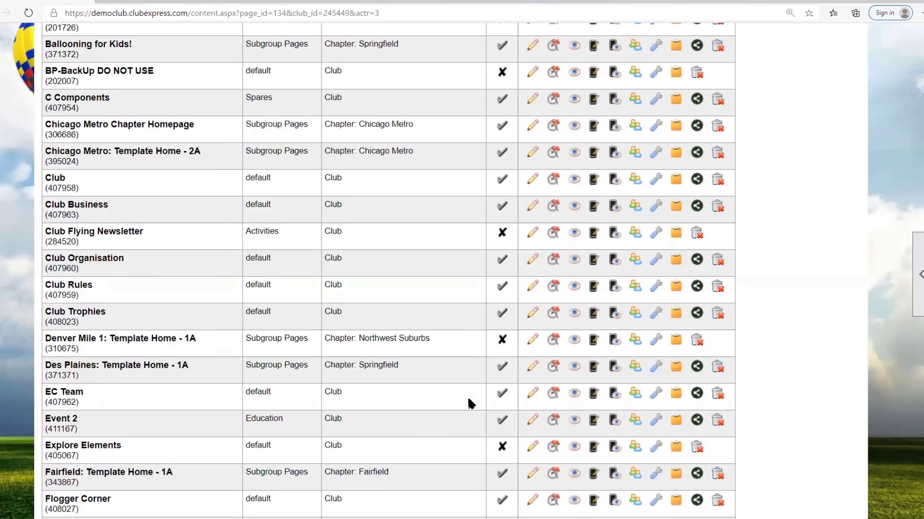
scroll(446, 409, "up", 3)
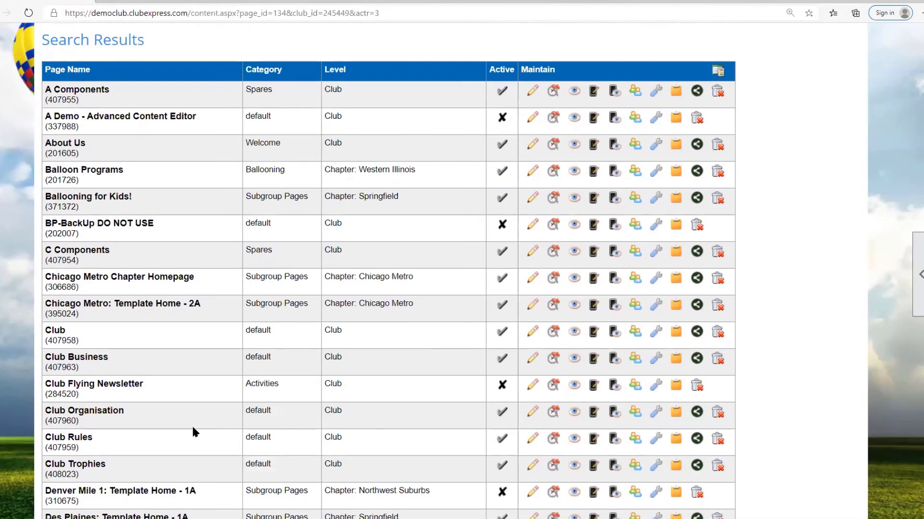
scroll(94, 435, "down", 8)
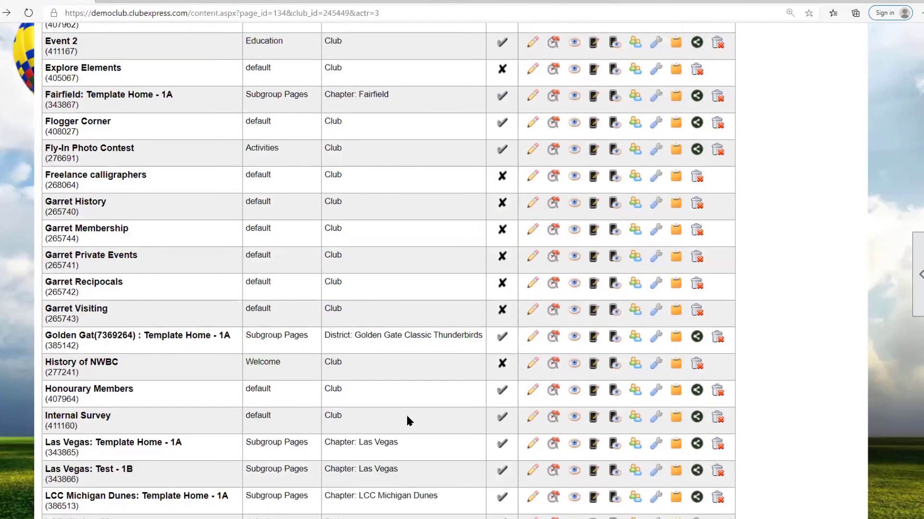
left_click(554, 392)
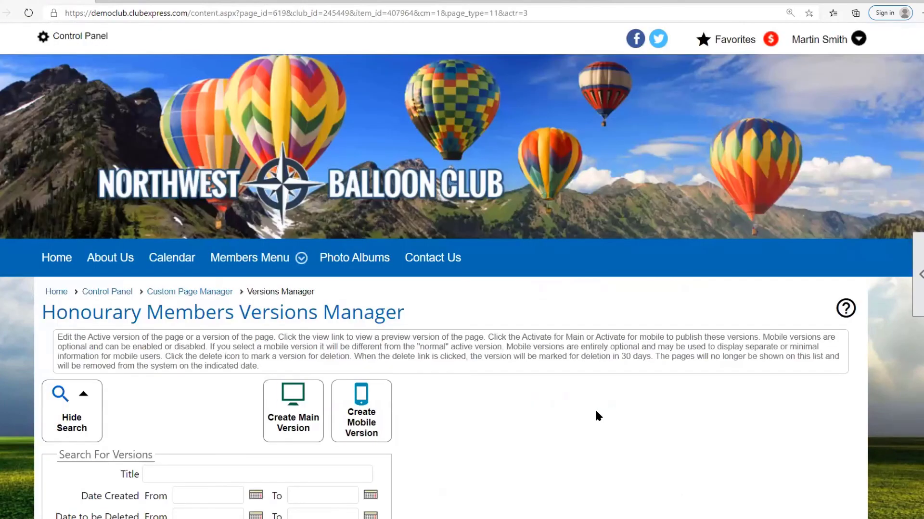
scroll(597, 415, "down", 4)
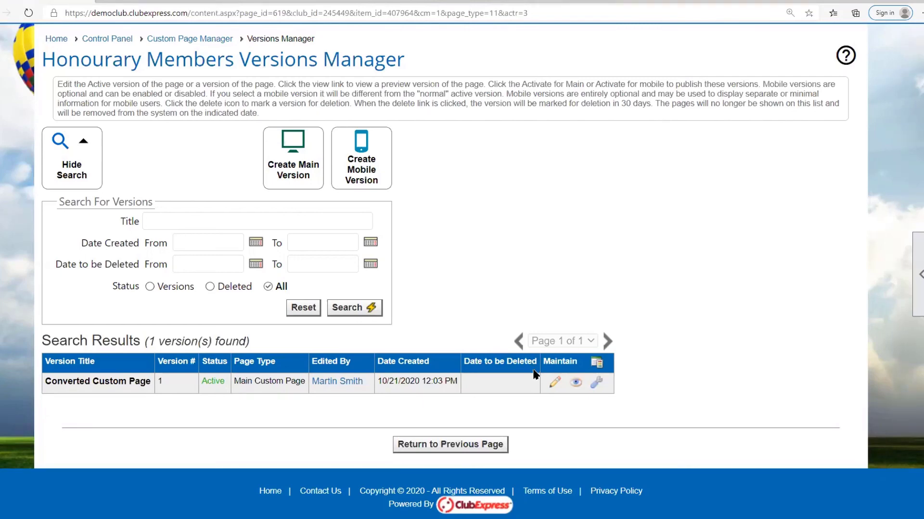
left_click(556, 383)
scroll(159, 337, "down", 3)
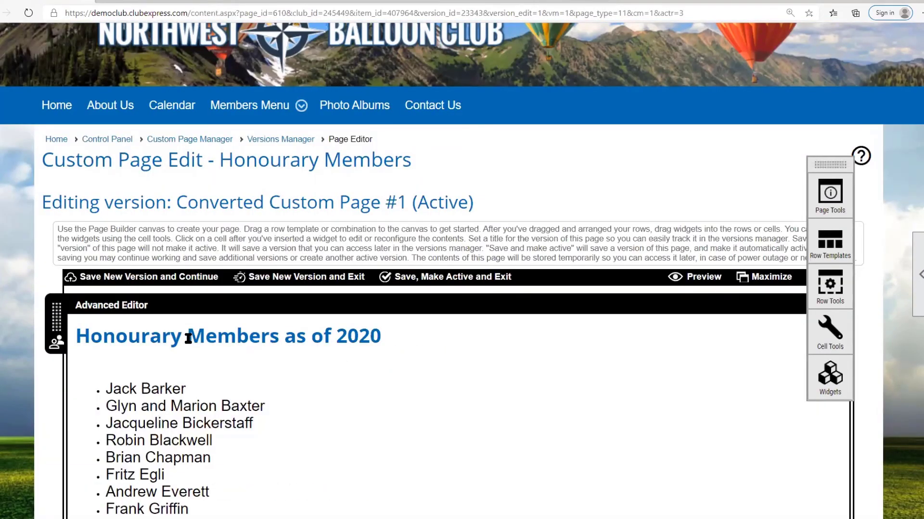
Open the Honourary Members text in the Advanced Editor, show its additional formatting tools and close the editor without saving.
left_click(227, 339)
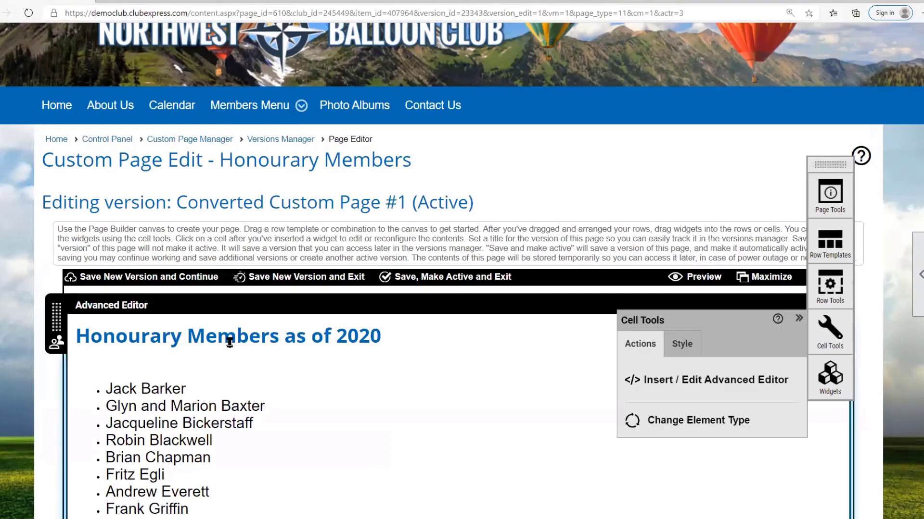
left_click(733, 382)
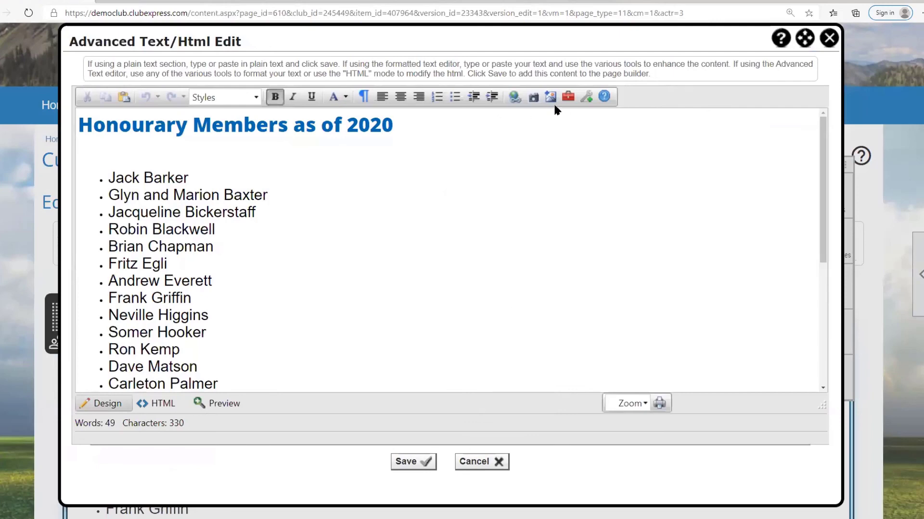
left_click(586, 97)
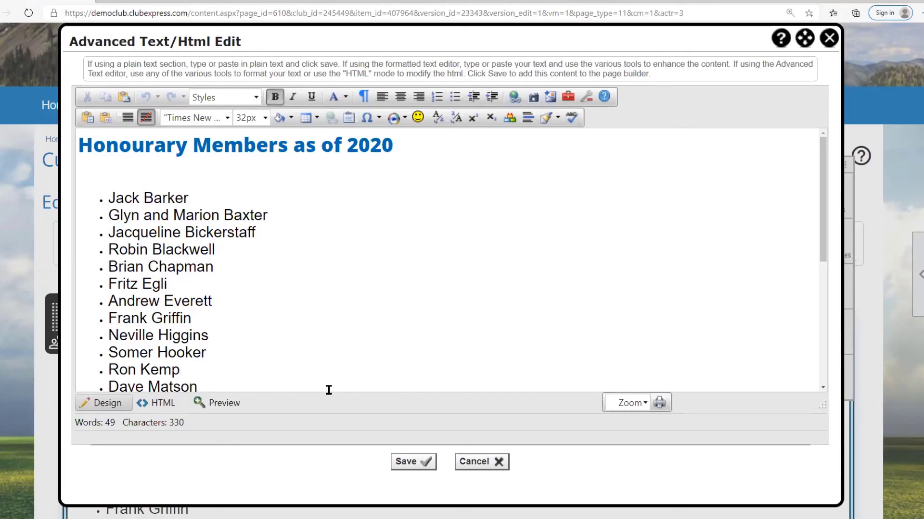
left_click(498, 465)
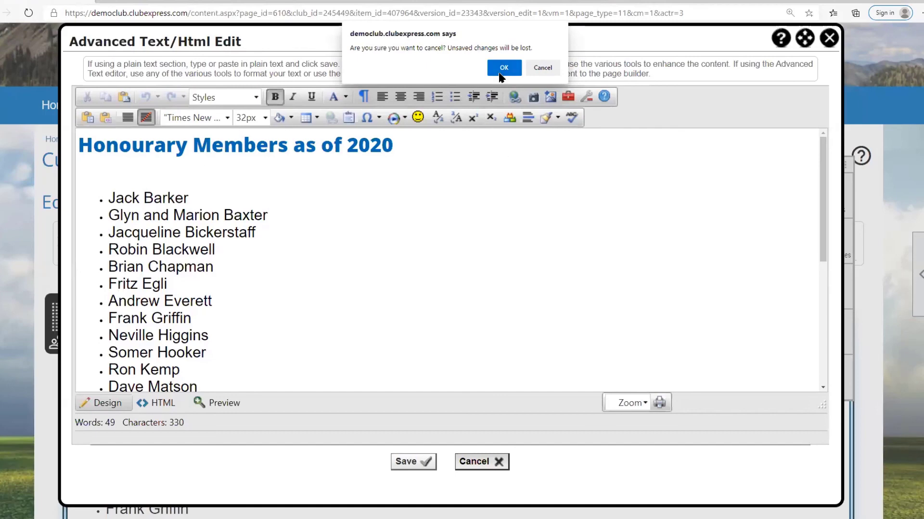
left_click(503, 66)
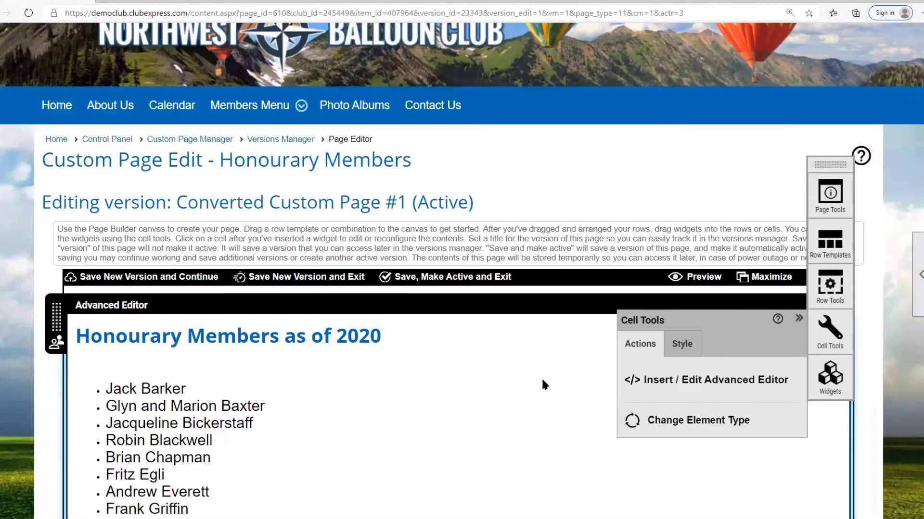